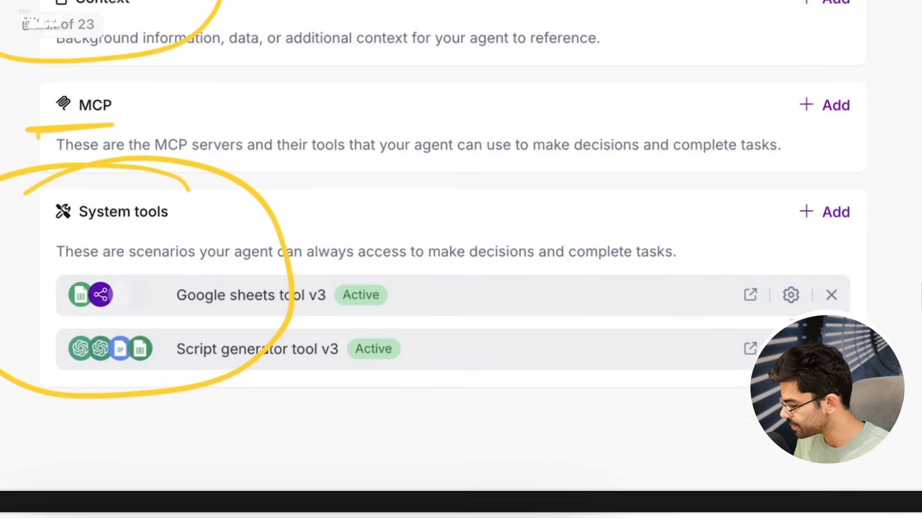
# Draw a row of three blue circles joined by arrows in the blank space below the System tools screenshot
pyautogui.scroll(-2, 461, 260)
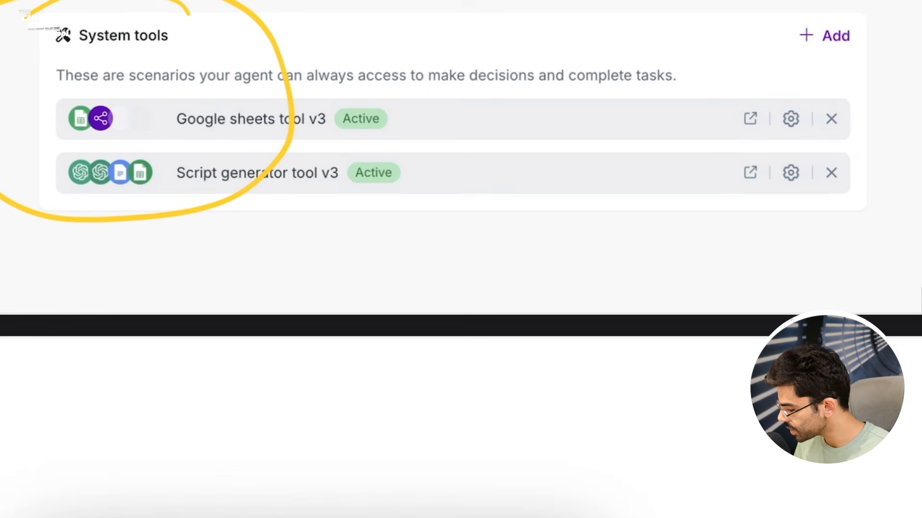
pyautogui.moveTo(201, 385)
pyautogui.mouseDown()
pyautogui.moveTo(205, 459)
pyautogui.moveTo(180, 399)
pyautogui.mouseUp()
pyautogui.moveTo(184, 429); pyautogui.dragTo(328, 413)
pyautogui.moveTo(311, 402); pyautogui.dragTo(316, 438)
pyautogui.moveTo(388, 365)
pyautogui.mouseDown()
pyautogui.moveTo(342, 444)
pyautogui.moveTo(364, 380)
pyautogui.mouseUp()
pyautogui.moveTo(372, 410)
pyautogui.mouseDown()
pyautogui.moveTo(532, 392)
pyautogui.moveTo(528, 434)
pyautogui.mouseUp()
pyautogui.moveTo(609, 357)
pyautogui.mouseDown()
pyautogui.moveTo(559, 407)
pyautogui.moveTo(580, 352)
pyautogui.mouseUp()
pyautogui.scroll(-4, 461, 259)
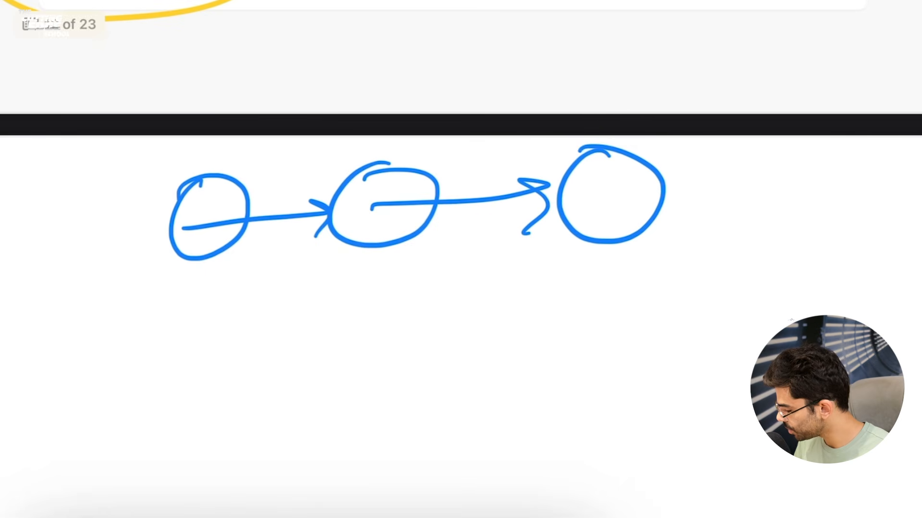
# Ring the middle circle heavily in yellow and branch four red arrows down from it, labelling each one as a tool
pyautogui.moveTo(389, 164)
pyautogui.mouseDown()
pyautogui.moveTo(439, 204)
pyautogui.moveTo(390, 165)
pyautogui.moveTo(388, 249)
pyautogui.mouseUp()
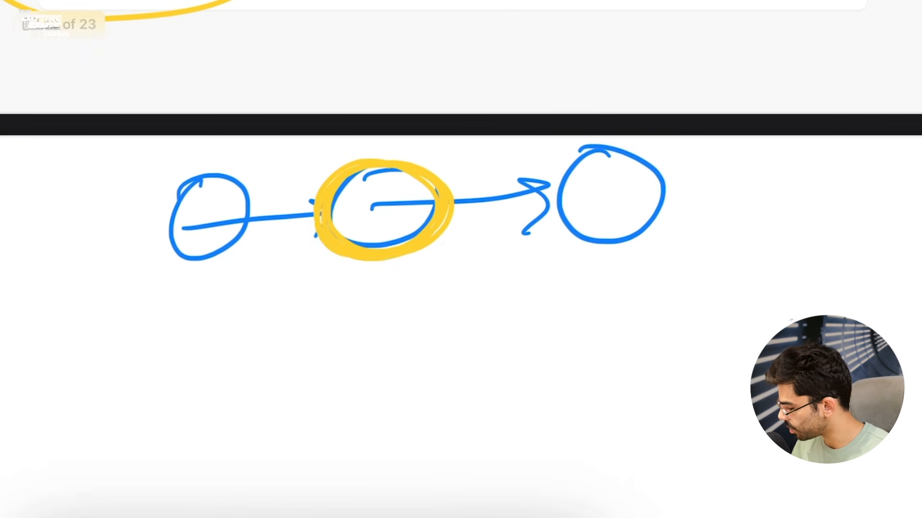
pyautogui.moveTo(389, 250); pyautogui.dragTo(349, 197)
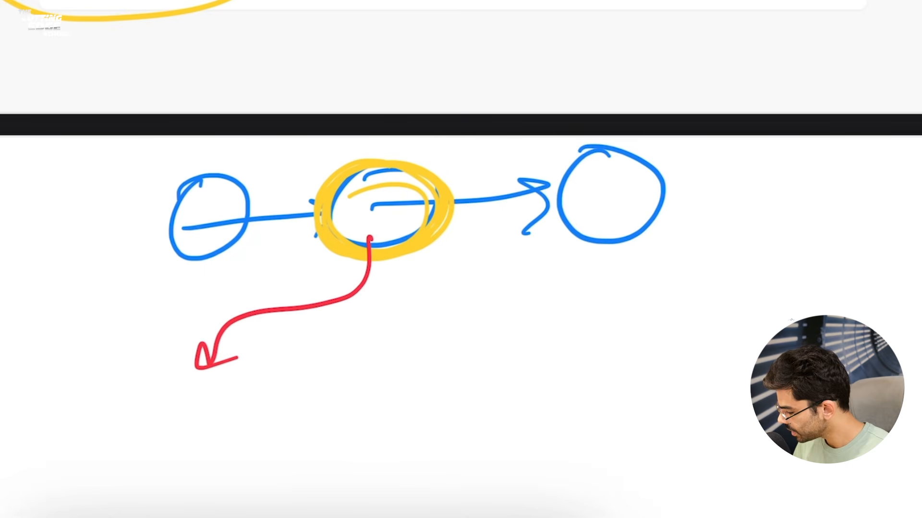
pyautogui.moveTo(358, 260)
pyautogui.mouseDown()
pyautogui.moveTo(349, 355)
pyautogui.moveTo(382, 340)
pyautogui.mouseUp()
pyautogui.moveTo(367, 283)
pyautogui.mouseDown()
pyautogui.moveTo(526, 327)
pyautogui.moveTo(501, 324)
pyautogui.moveTo(738, 330)
pyautogui.moveTo(781, 315)
pyautogui.mouseUp()
pyautogui.moveTo(116, 410); pyautogui.dragTo(153, 395)
pyautogui.moveTo(144, 398)
pyautogui.mouseDown()
pyautogui.moveTo(139, 431)
pyautogui.moveTo(197, 401)
pyautogui.moveTo(225, 420)
pyautogui.mouseUp()
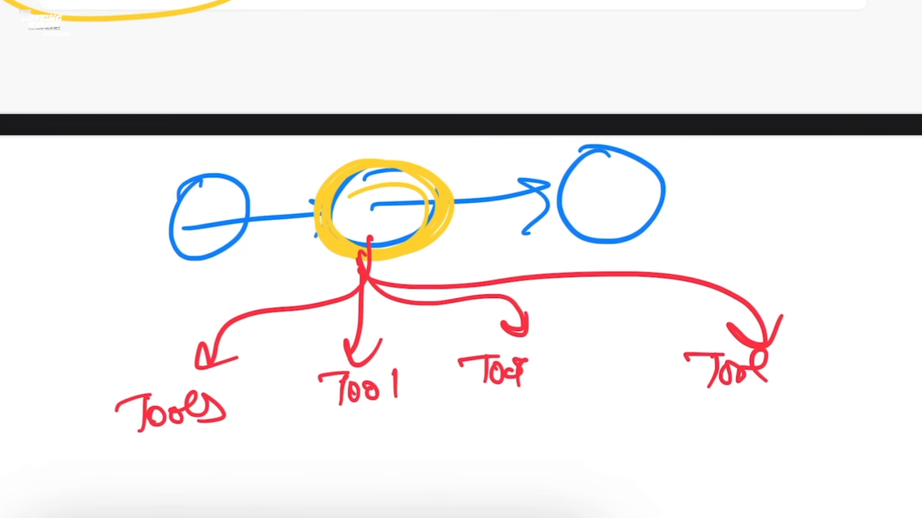
# Draw a red chain of three circles joined by arrows beneath the Script generator tool v3 row
pyautogui.scroll(2, 461, 259)
pyautogui.moveTo(262, 151)
pyautogui.mouseDown()
pyautogui.moveTo(251, 151)
pyautogui.moveTo(384, 168)
pyautogui.mouseUp()
pyautogui.moveTo(350, 164); pyautogui.dragTo(369, 189)
pyautogui.moveTo(427, 144)
pyautogui.mouseDown()
pyautogui.moveTo(418, 146)
pyautogui.moveTo(511, 162)
pyautogui.mouseUp()
pyautogui.moveTo(490, 154)
pyautogui.mouseDown()
pyautogui.moveTo(566, 144)
pyautogui.moveTo(538, 142)
pyautogui.mouseUp()
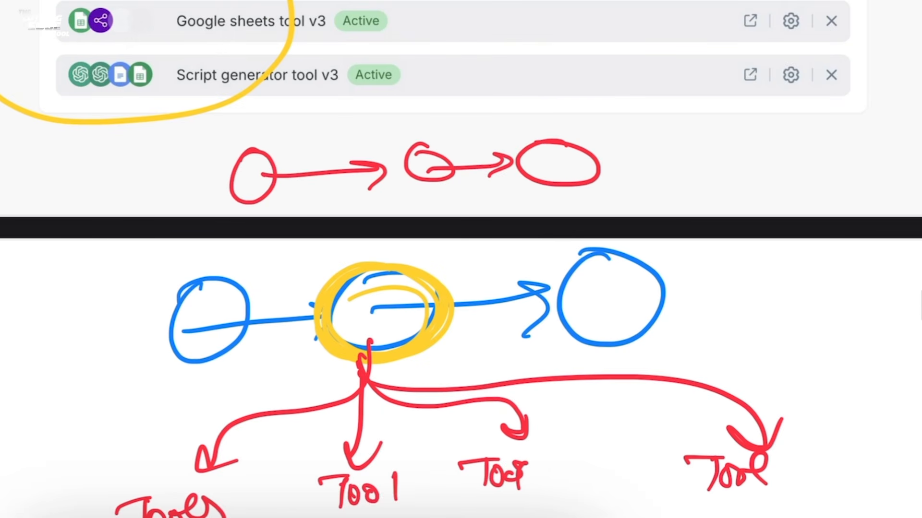
# Label each of the three red circles "Tool" in red handwriting above the chain
pyautogui.moveTo(358, 126); pyautogui.dragTo(403, 113)
pyautogui.moveTo(387, 115); pyautogui.dragTo(381, 145)
pyautogui.moveTo(401, 123); pyautogui.dragTo(454, 135)
pyautogui.moveTo(540, 110); pyautogui.dragTo(539, 140)
pyautogui.moveTo(512, 120)
pyautogui.mouseDown()
pyautogui.moveTo(564, 115)
pyautogui.moveTo(557, 130)
pyautogui.mouseUp()
pyautogui.moveTo(575, 136); pyautogui.dragTo(588, 107)
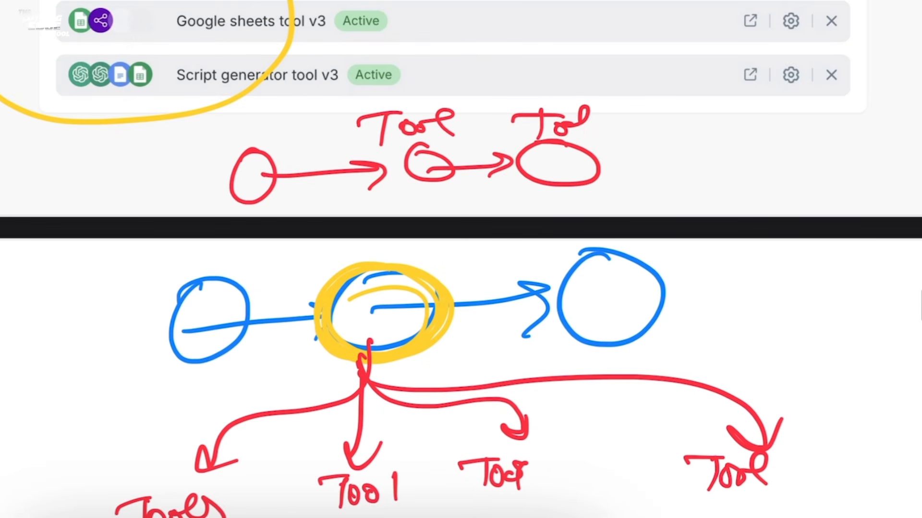
pyautogui.moveTo(213, 125); pyautogui.dragTo(247, 118)
pyautogui.moveTo(234, 120); pyautogui.dragTo(232, 149)
pyautogui.moveTo(260, 129); pyautogui.dragTo(269, 144)
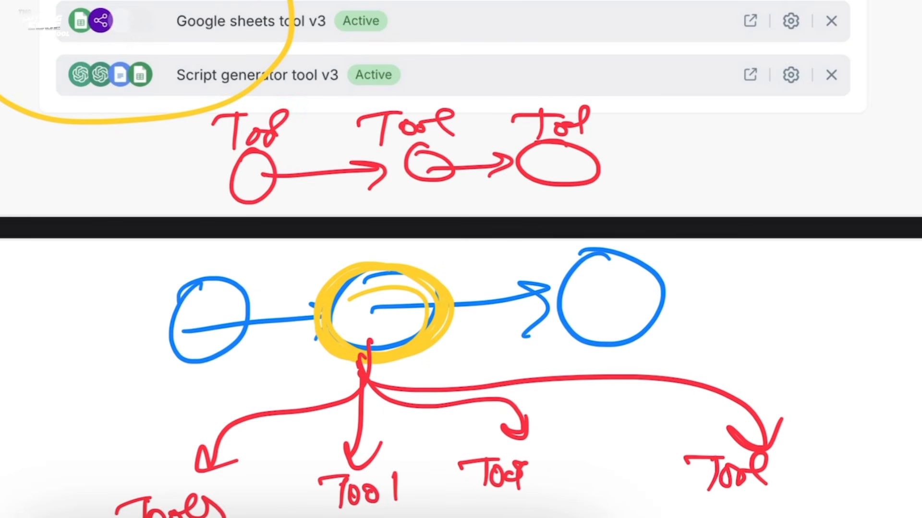
# Extend the red chain with a blue circle and arrow at its start and a blue arrow and circle at its end
pyautogui.moveTo(69, 164)
pyautogui.mouseDown()
pyautogui.moveTo(48, 162)
pyautogui.moveTo(185, 188)
pyautogui.mouseUp()
pyautogui.moveTo(161, 176); pyautogui.dragTo(161, 208)
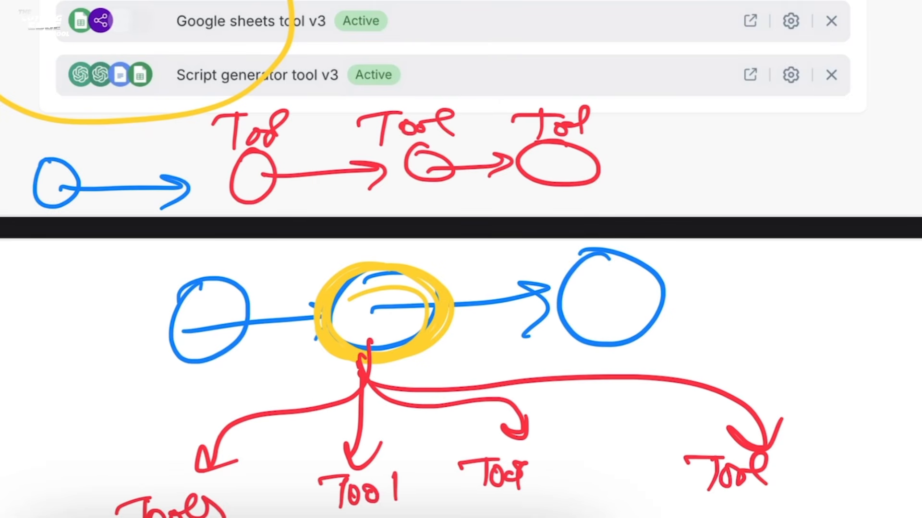
pyautogui.moveTo(598, 166); pyautogui.dragTo(741, 163)
pyautogui.moveTo(722, 155); pyautogui.dragTo(720, 177)
pyautogui.moveTo(774, 140)
pyautogui.mouseDown()
pyautogui.moveTo(790, 174)
pyautogui.moveTo(771, 140)
pyautogui.mouseUp()
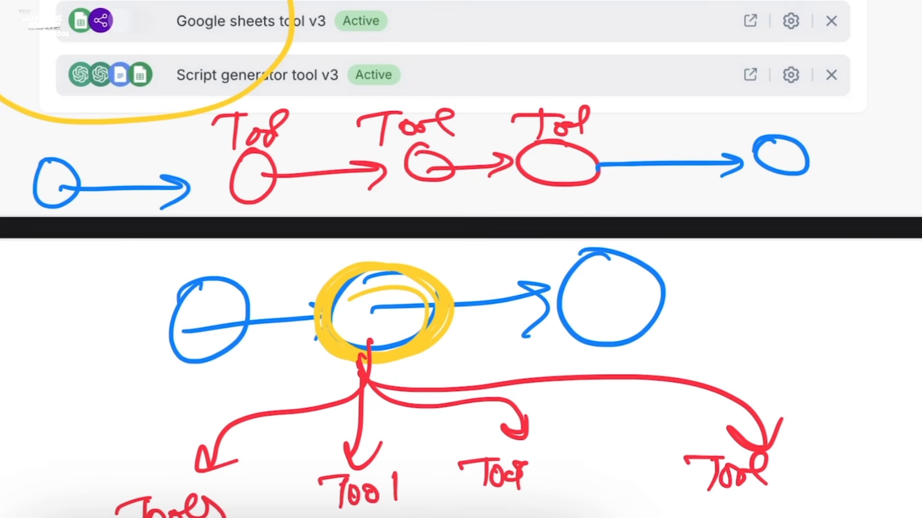
# Box the four tool labels in blue, then ring the middle circle in blue and draw a long arrow out from it
pyautogui.scroll(-3, 461, 259)
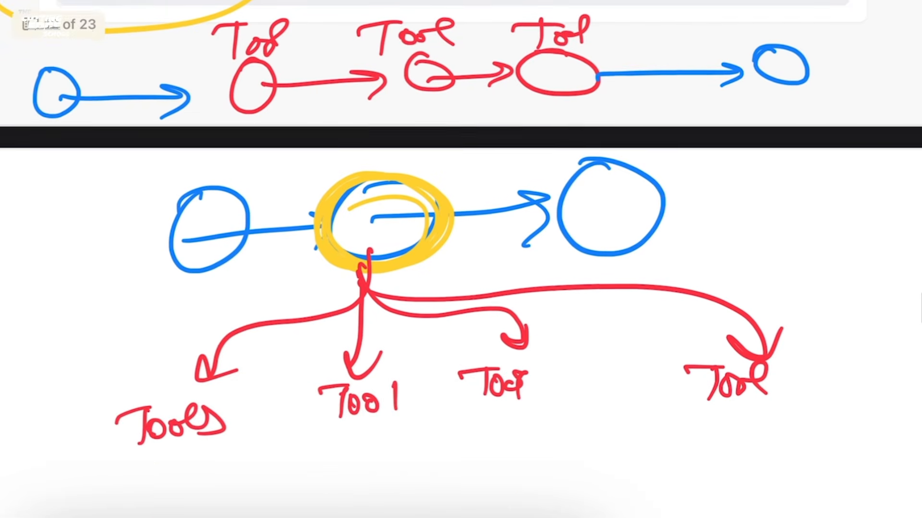
pyautogui.moveTo(783, 328)
pyautogui.mouseDown()
pyautogui.moveTo(445, 321)
pyautogui.moveTo(68, 456)
pyautogui.moveTo(660, 472)
pyautogui.moveTo(834, 324)
pyautogui.moveTo(733, 327)
pyautogui.mouseUp()
pyautogui.moveTo(410, 176)
pyautogui.mouseDown()
pyautogui.moveTo(350, 255)
pyautogui.moveTo(413, 175)
pyautogui.moveTo(432, 195)
pyautogui.mouseUp()
pyautogui.moveTo(362, 193); pyautogui.dragTo(406, 186)
pyautogui.moveTo(370, 231)
pyautogui.mouseDown()
pyautogui.moveTo(483, 247)
pyautogui.moveTo(730, 259)
pyautogui.mouseUp()
pyautogui.moveTo(703, 241); pyautogui.dragTo(705, 277)
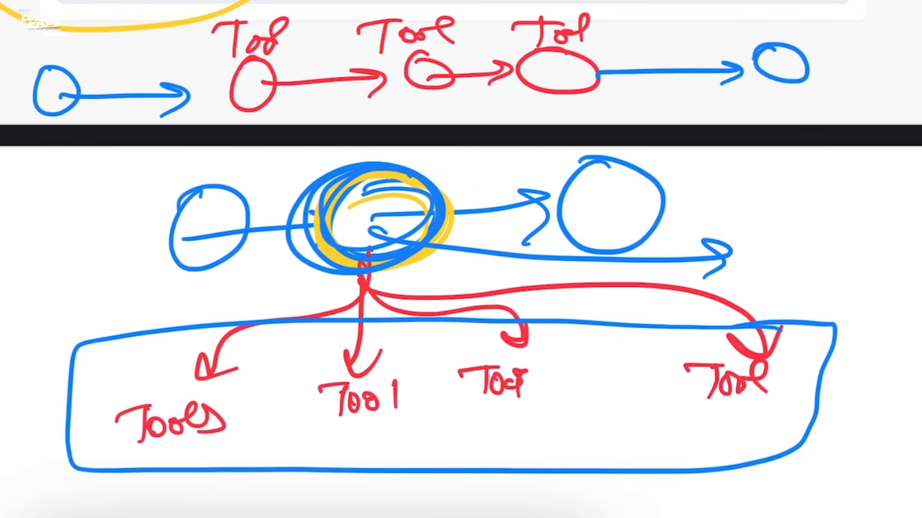
# Write "ai agent" in blue at the end of the long arrow and underline it
pyautogui.moveTo(768, 238); pyautogui.dragTo(788, 254)
pyautogui.moveTo(819, 235)
pyautogui.mouseDown()
pyautogui.moveTo(816, 250)
pyautogui.moveTo(872, 261)
pyautogui.mouseUp()
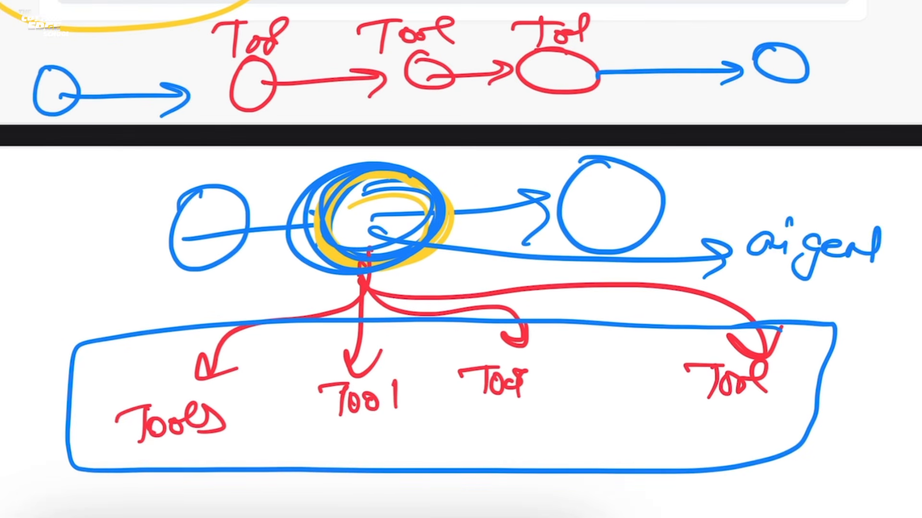
pyautogui.moveTo(854, 244); pyautogui.dragTo(888, 250)
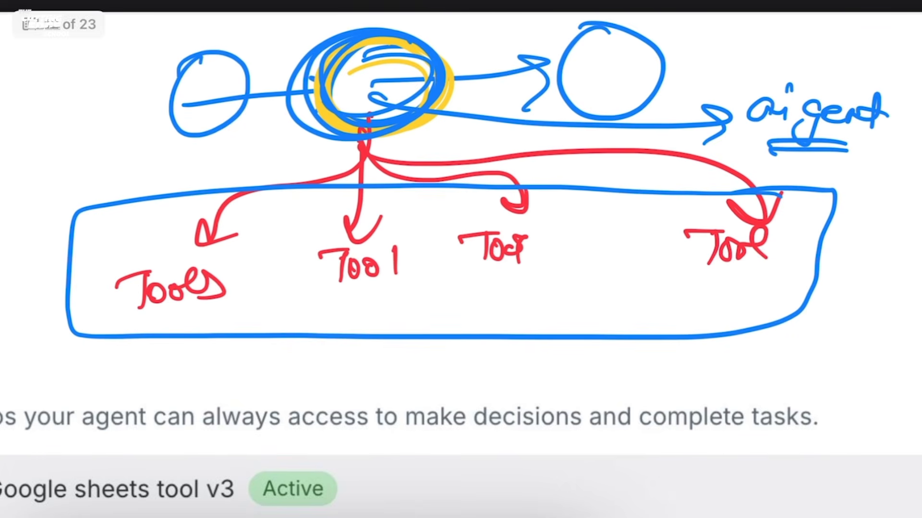
pyautogui.moveTo(705, 240)
pyautogui.mouseDown()
pyautogui.moveTo(763, 211)
pyautogui.moveTo(697, 293)
pyautogui.moveTo(709, 384)
pyautogui.mouseUp()
pyautogui.moveTo(789, 345)
pyautogui.mouseDown()
pyautogui.moveTo(758, 379)
pyautogui.moveTo(837, 370)
pyautogui.moveTo(900, 389)
pyautogui.mouseUp()
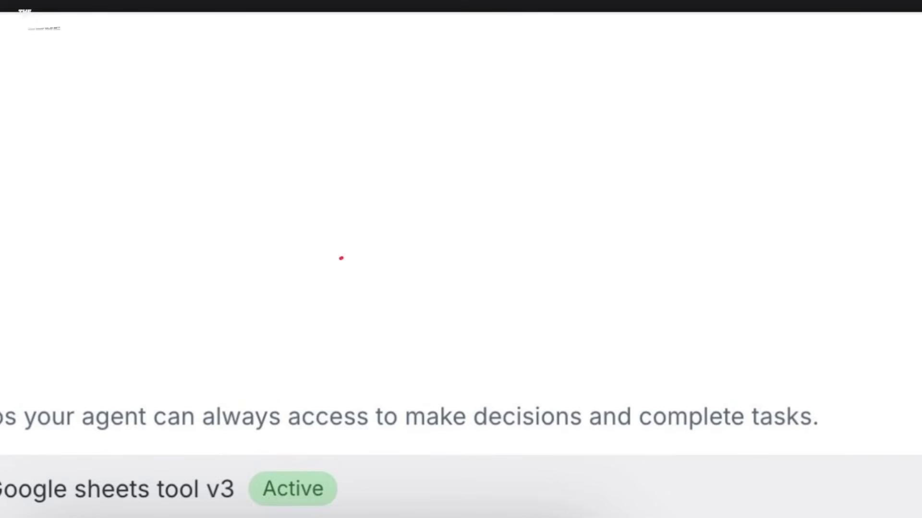
# Draw a red-boxed chain of three blue circles labelled "scenario", with a red circle below pointing an arrow at it
pyautogui.moveTo(86, 40)
pyautogui.mouseDown()
pyautogui.moveTo(86, 51)
pyautogui.moveTo(130, 50)
pyautogui.mouseUp()
pyautogui.moveTo(111, 47); pyautogui.dragTo(132, 57)
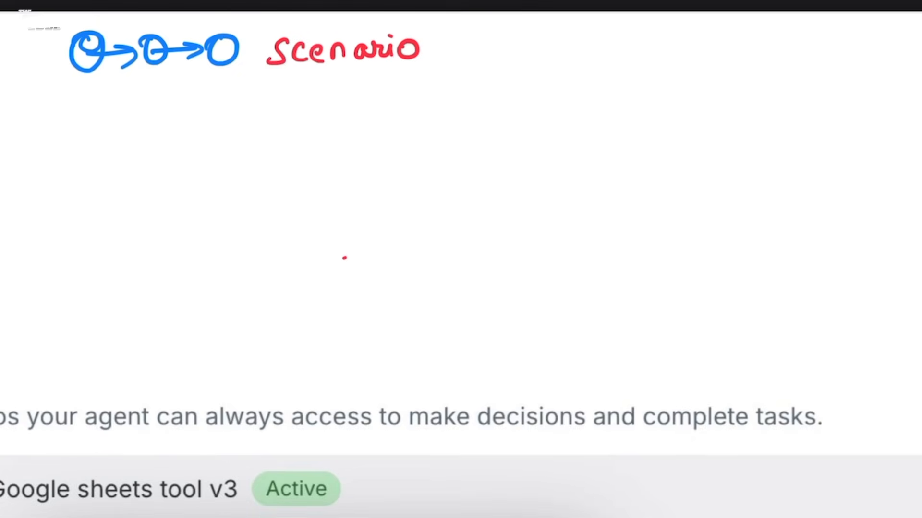
pyautogui.moveTo(84, 128)
pyautogui.mouseDown()
pyautogui.moveTo(59, 140)
pyautogui.moveTo(102, 100)
pyautogui.moveTo(101, 117)
pyautogui.mouseUp()
pyautogui.moveTo(54, 37)
pyautogui.mouseDown()
pyautogui.moveTo(251, 70)
pyautogui.moveTo(238, 26)
pyautogui.moveTo(41, 31)
pyautogui.mouseUp()
pyautogui.moveTo(136, 123)
pyautogui.mouseDown()
pyautogui.moveTo(131, 150)
pyautogui.moveTo(143, 148)
pyautogui.mouseUp()
pyautogui.moveTo(133, 139); pyautogui.dragTo(154, 148)
# Write "AI Agent" in red beside the red circle, followed by a dash and "Tool" in black
pyautogui.moveTo(190, 116)
pyautogui.mouseDown()
pyautogui.moveTo(183, 145)
pyautogui.moveTo(197, 144)
pyautogui.mouseUp()
pyautogui.moveTo(216, 129); pyautogui.dragTo(206, 159)
pyautogui.moveTo(221, 135); pyautogui.dragTo(255, 139)
pyautogui.moveTo(258, 112)
pyautogui.mouseDown()
pyautogui.moveTo(255, 140)
pyautogui.moveTo(282, 122)
pyautogui.moveTo(311, 136)
pyautogui.moveTo(316, 112)
pyautogui.mouseUp()
pyautogui.moveTo(335, 124)
pyautogui.mouseDown()
pyautogui.moveTo(324, 130)
pyautogui.moveTo(364, 103)
pyautogui.moveTo(376, 138)
pyautogui.mouseUp()
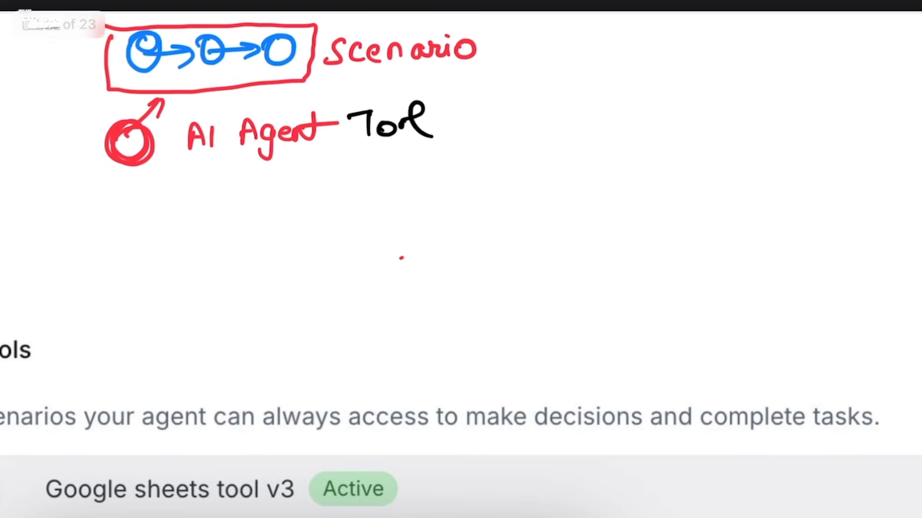
# Draw a second scenario as a black box containing three small circles, beside the first one
pyautogui.moveTo(505, 26); pyautogui.dragTo(509, 73)
pyautogui.moveTo(567, 27)
pyautogui.mouseDown()
pyautogui.moveTo(776, 43)
pyautogui.moveTo(559, 82)
pyautogui.mouseUp()
pyautogui.moveTo(597, 44); pyautogui.dragTo(632, 46)
pyautogui.moveTo(687, 41); pyautogui.dragTo(680, 42)
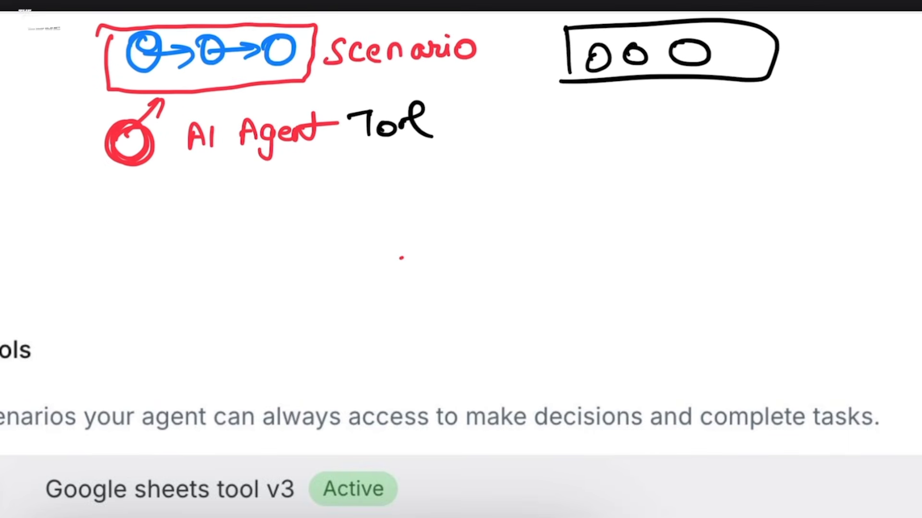
# Join the two scenario boxes with a black line and downward arrow leading to a new red chain of three circles
pyautogui.moveTo(222, 86)
pyautogui.mouseDown()
pyautogui.moveTo(238, 205)
pyautogui.moveTo(619, 114)
pyautogui.moveTo(623, 84)
pyautogui.mouseUp()
pyautogui.moveTo(408, 194); pyautogui.dragTo(397, 260)
pyautogui.moveTo(390, 234)
pyautogui.mouseDown()
pyautogui.moveTo(400, 259)
pyautogui.moveTo(412, 237)
pyautogui.mouseUp()
pyautogui.moveTo(199, 288)
pyautogui.mouseDown()
pyautogui.moveTo(240, 295)
pyautogui.moveTo(211, 284)
pyautogui.mouseUp()
pyautogui.moveTo(214, 312)
pyautogui.mouseDown()
pyautogui.moveTo(331, 303)
pyautogui.moveTo(325, 329)
pyautogui.mouseUp()
pyautogui.moveTo(372, 283); pyautogui.dragTo(370, 307)
pyautogui.moveTo(376, 300); pyautogui.dragTo(499, 298)
pyautogui.moveTo(511, 272); pyautogui.dragTo(506, 287)
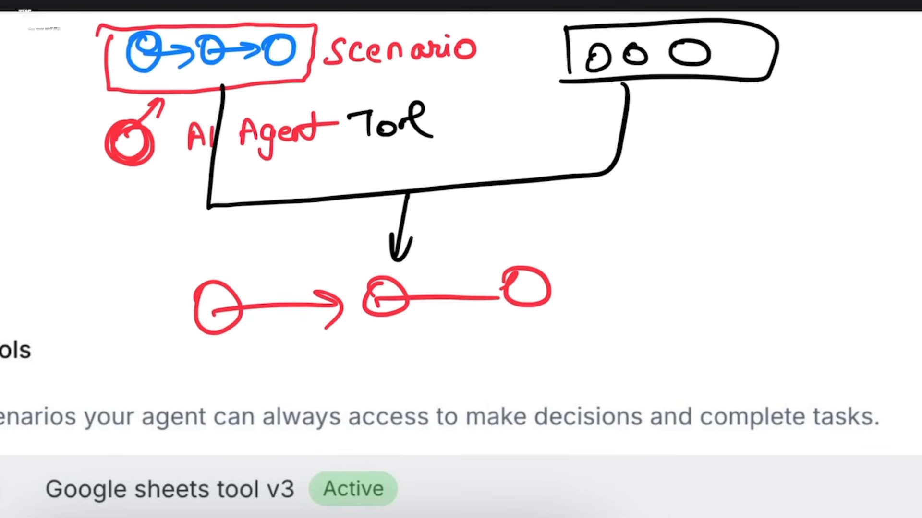
# Encircle the lower red chain in a green oval and draw a green arrow from it to the label "AI agent"
pyautogui.moveTo(542, 242)
pyautogui.mouseDown()
pyautogui.moveTo(126, 266)
pyautogui.moveTo(520, 226)
pyautogui.moveTo(465, 236)
pyautogui.mouseUp()
pyautogui.moveTo(527, 291)
pyautogui.mouseDown()
pyautogui.moveTo(679, 270)
pyautogui.moveTo(675, 293)
pyautogui.mouseUp()
pyautogui.moveTo(710, 225)
pyautogui.mouseDown()
pyautogui.moveTo(715, 244)
pyautogui.moveTo(737, 259)
pyautogui.mouseUp()
pyautogui.moveTo(732, 226); pyautogui.dragTo(753, 260)
pyautogui.moveTo(797, 228); pyautogui.dragTo(778, 273)
pyautogui.moveTo(800, 245)
pyautogui.mouseDown()
pyautogui.moveTo(847, 226)
pyautogui.moveTo(852, 242)
pyautogui.mouseUp()
pyautogui.moveTo(833, 235); pyautogui.dragTo(874, 229)
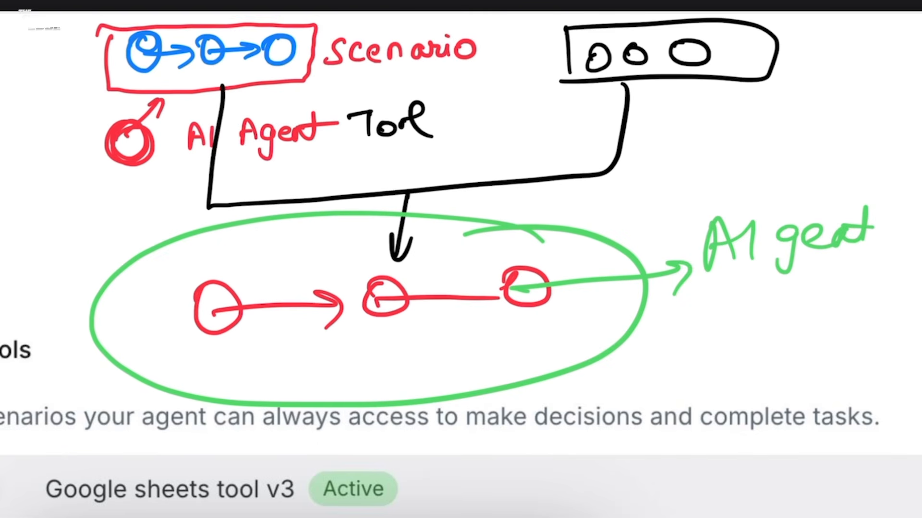
# Write "+ Contx + Inst" in green below the red chain inside the green oval
pyautogui.moveTo(291, 342); pyautogui.dragTo(289, 387)
pyautogui.moveTo(268, 373); pyautogui.dragTo(303, 357)
pyautogui.moveTo(338, 349)
pyautogui.mouseDown()
pyautogui.moveTo(332, 373)
pyautogui.moveTo(403, 336)
pyautogui.mouseUp()
pyautogui.moveTo(398, 338)
pyautogui.mouseDown()
pyautogui.moveTo(424, 361)
pyautogui.moveTo(464, 343)
pyautogui.mouseUp()
pyautogui.moveTo(497, 325)
pyautogui.mouseDown()
pyautogui.moveTo(491, 352)
pyautogui.moveTo(504, 326)
pyautogui.mouseUp()
pyautogui.moveTo(472, 355); pyautogui.dragTo(492, 344)
pyautogui.moveTo(496, 337); pyautogui.dragTo(524, 348)
pyautogui.moveTo(509, 338); pyautogui.dragTo(542, 331)
pyautogui.scroll(-5, 391, 332)
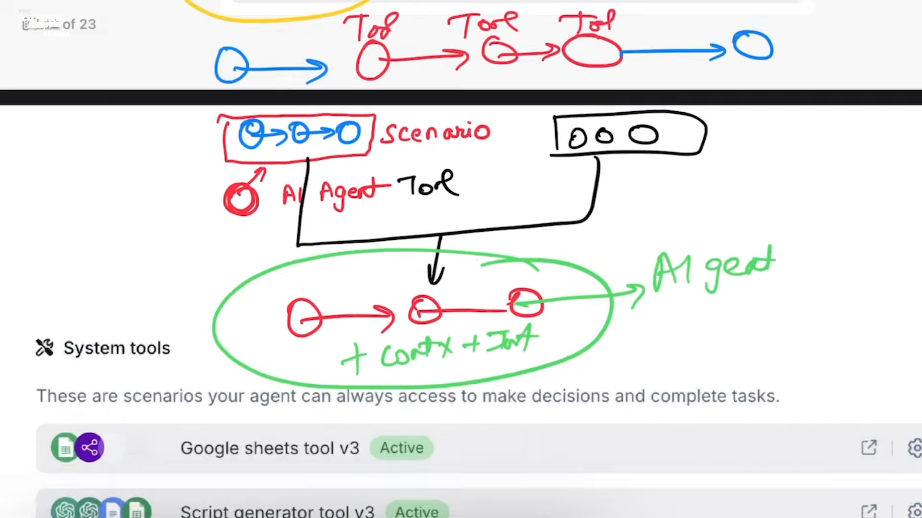
pyautogui.scroll(-3, 461, 259)
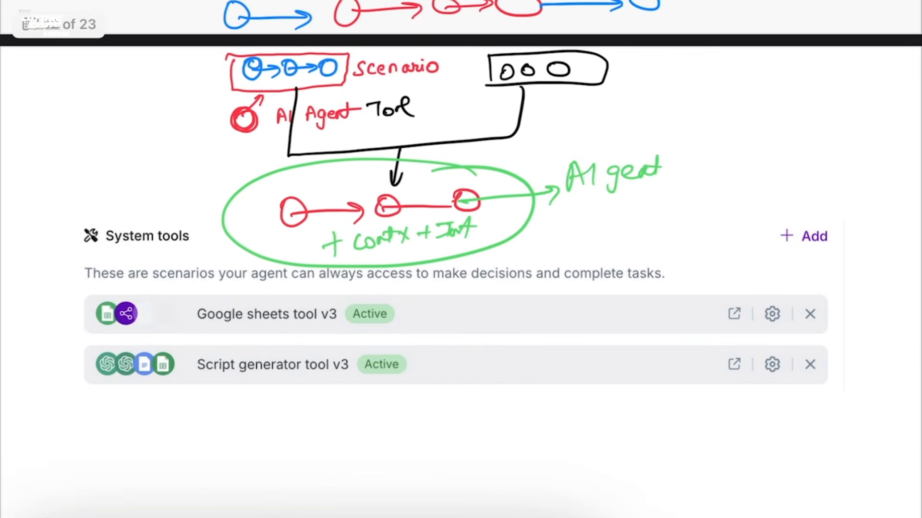
pyautogui.moveTo(192, 195); pyautogui.dragTo(169, 212)
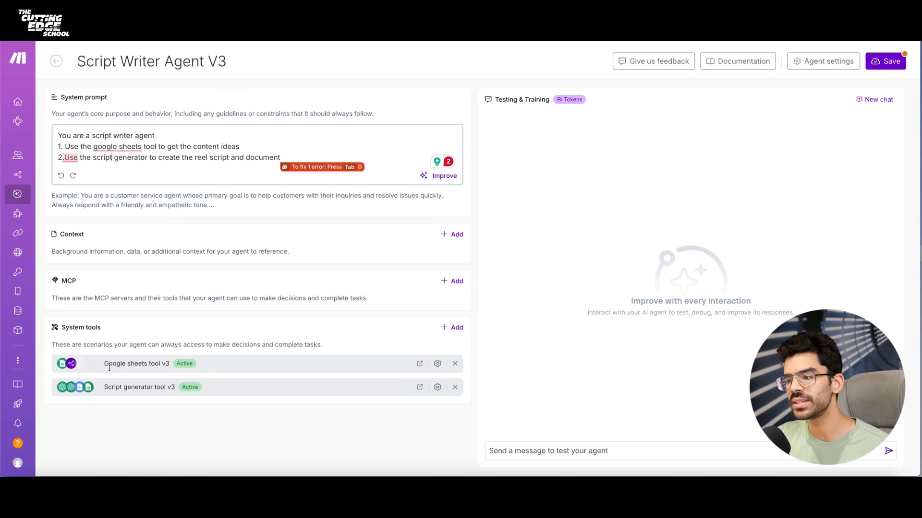
# Switch to Make and open the Google sheets tool v3 and Script generator tool v3 scenarios from the agent's system tools
pyautogui.moveTo(112, 365); pyautogui.dragTo(160, 388)
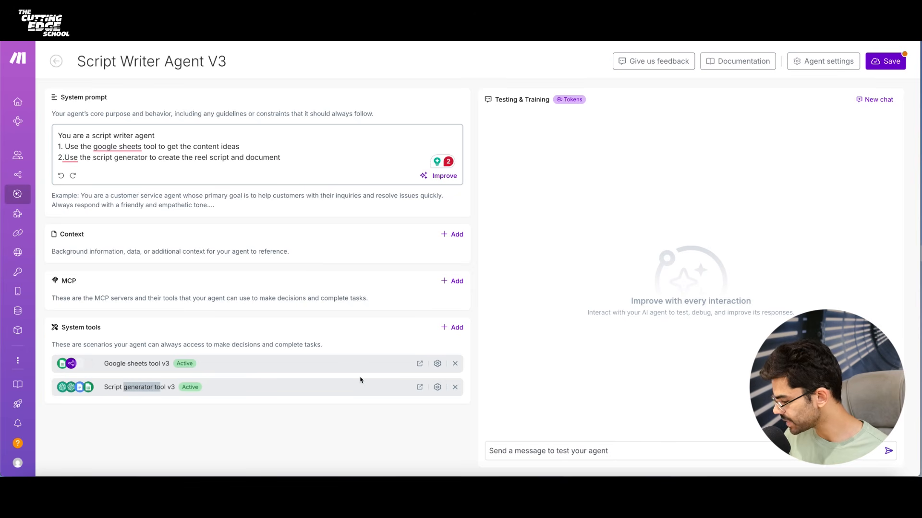
pyautogui.click(420, 364)
pyautogui.click(201, 16)
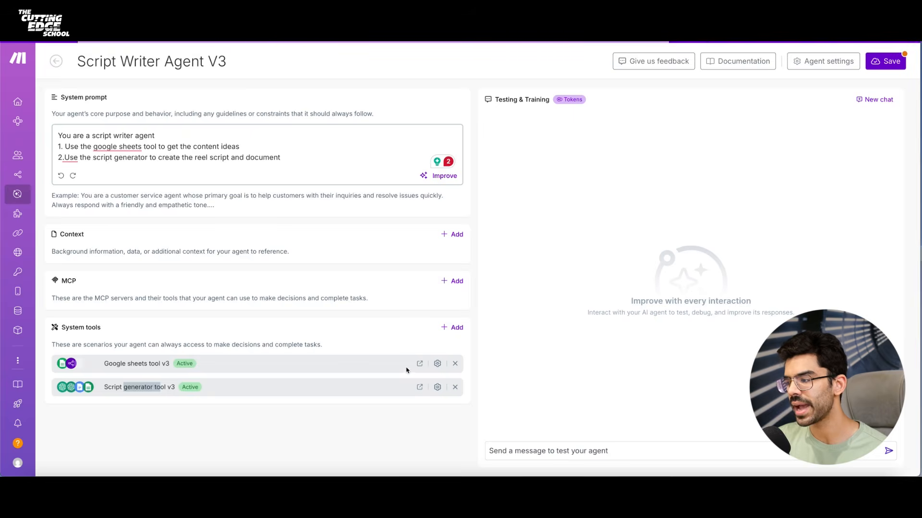
pyautogui.click(419, 388)
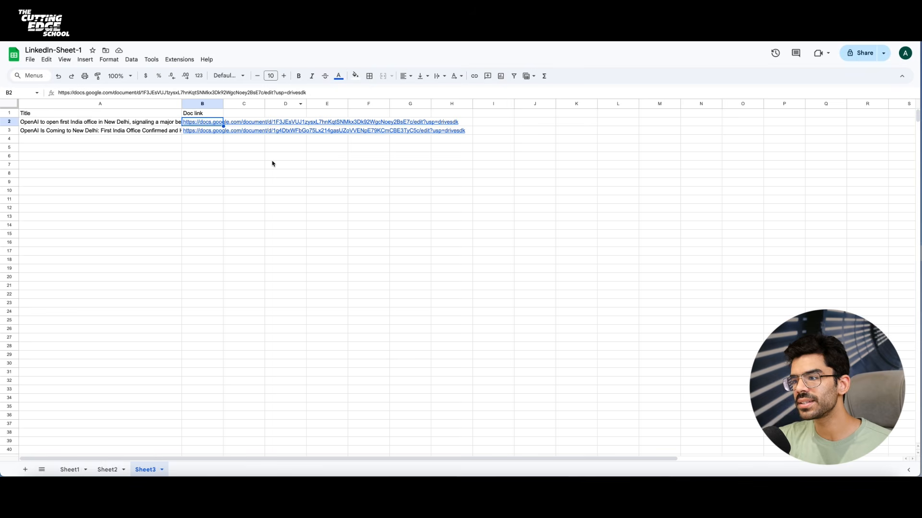
# View Sheet2 of LinkedIn-Sheet-1, then open the Google Sheets Search Rows module in the Google sheets tool v3 scenario in Make
pyautogui.click(107, 469)
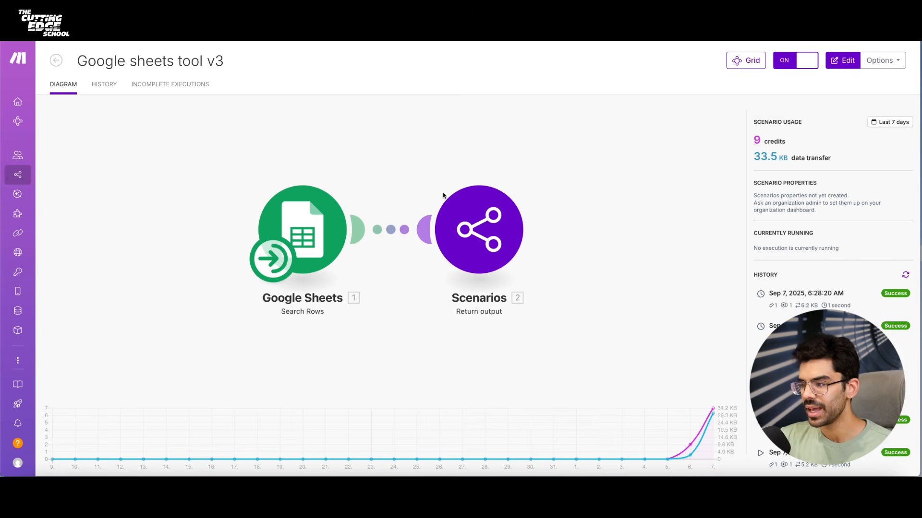
pyautogui.click(310, 210)
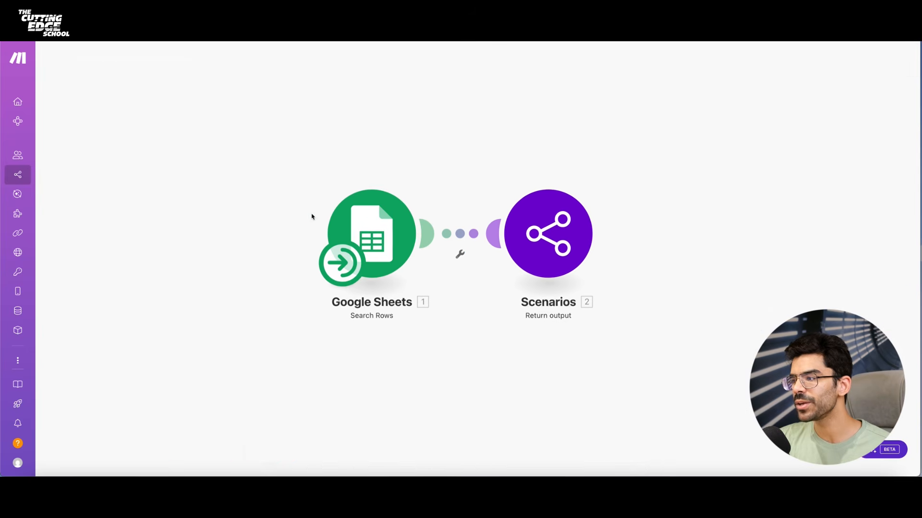
pyautogui.click(389, 225)
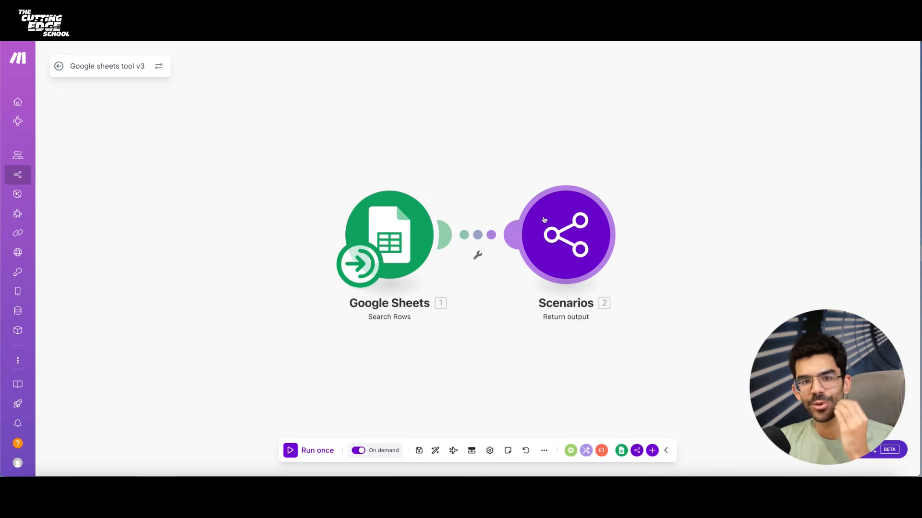
# Review the Return output module's mapping and the scenario's input and output structures
pyautogui.click(559, 232)
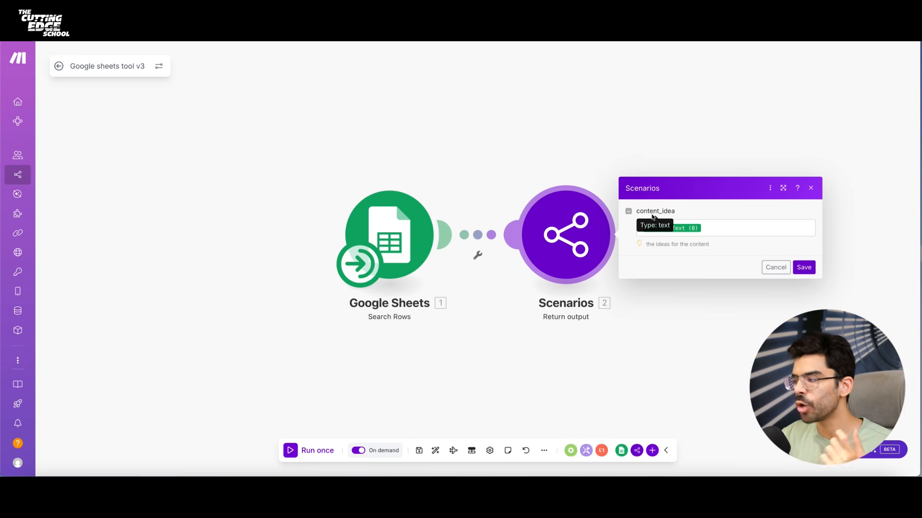
pyautogui.click(472, 453)
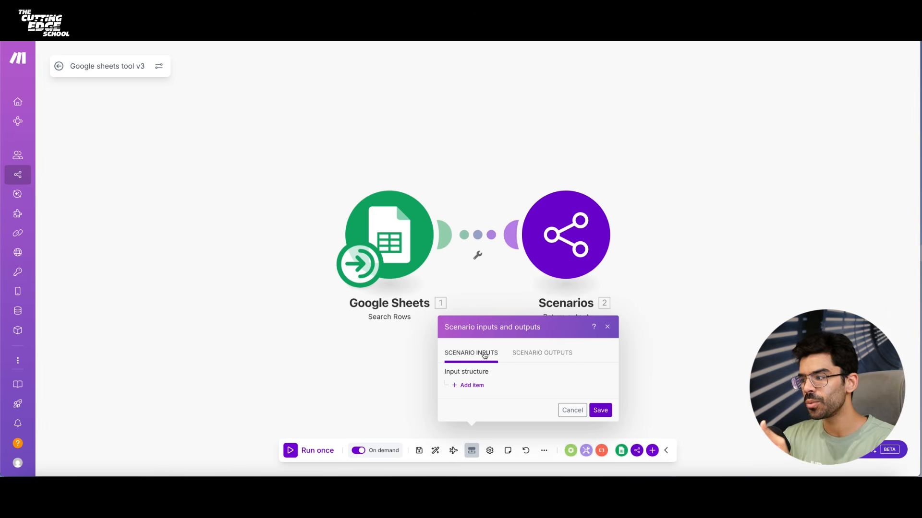
pyautogui.click(532, 353)
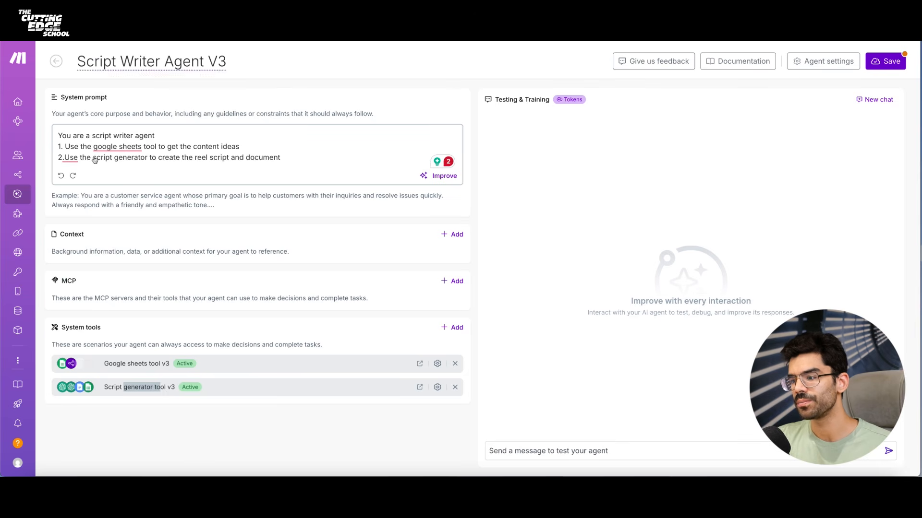
# Open the Script generator tool v3 scenario for editing and view the Script generator module's settings
pyautogui.moveTo(108, 363); pyautogui.dragTo(165, 363)
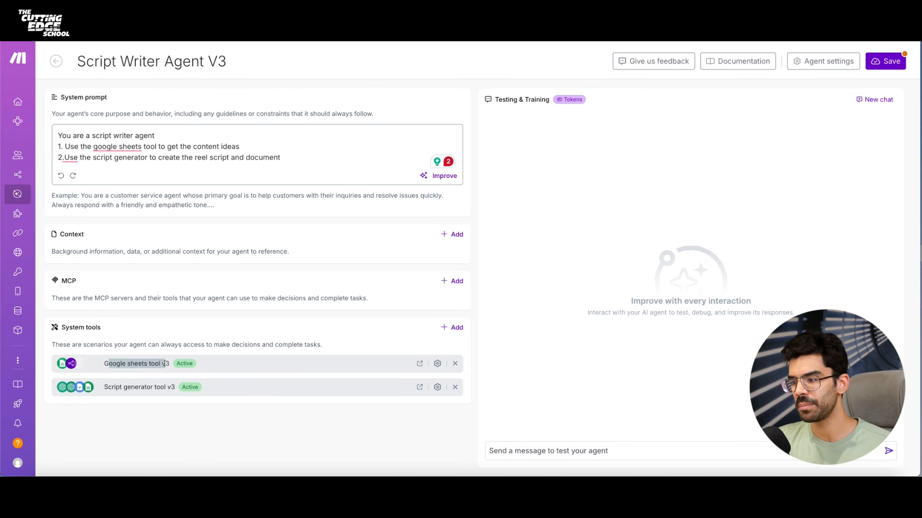
pyautogui.moveTo(108, 387); pyautogui.dragTo(160, 387)
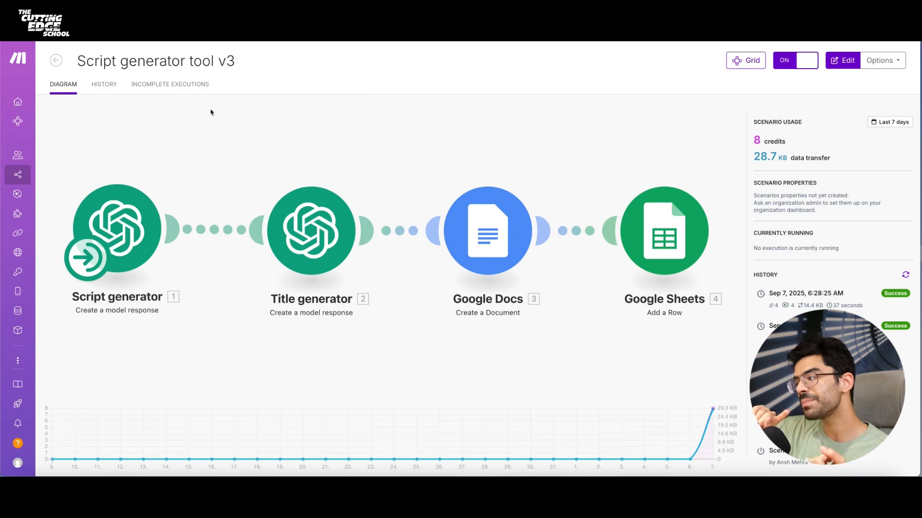
pyautogui.click(143, 211)
pyautogui.click(188, 234)
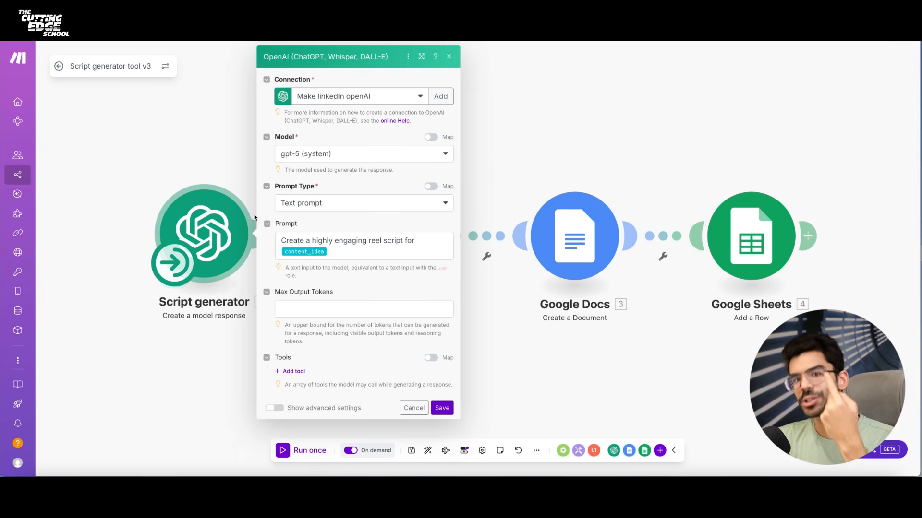
# View the Prompt Type options of the Script generator module and close its settings without changing anything
pyautogui.click(294, 205)
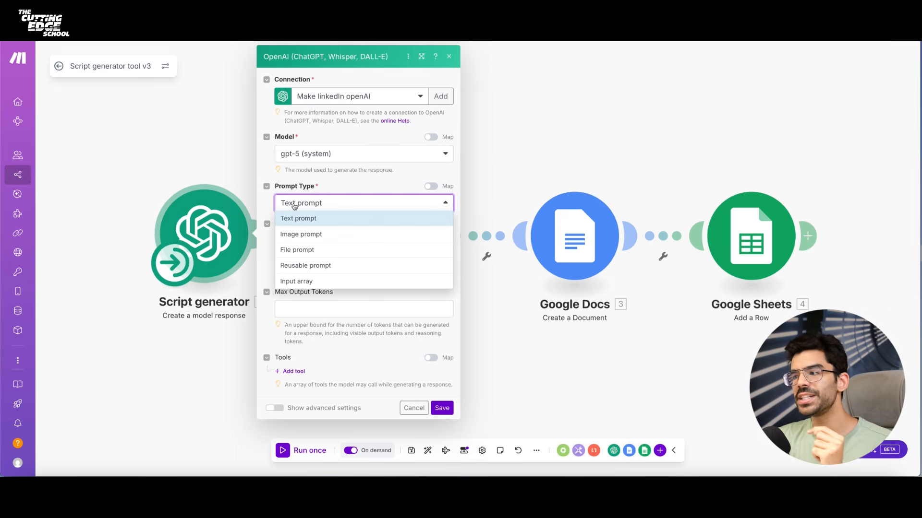
pyautogui.click(294, 205)
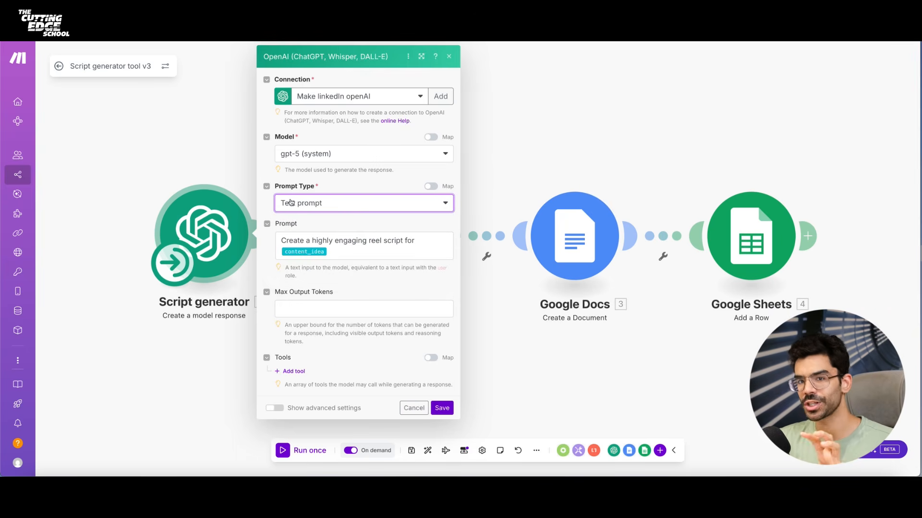
pyautogui.click(238, 178)
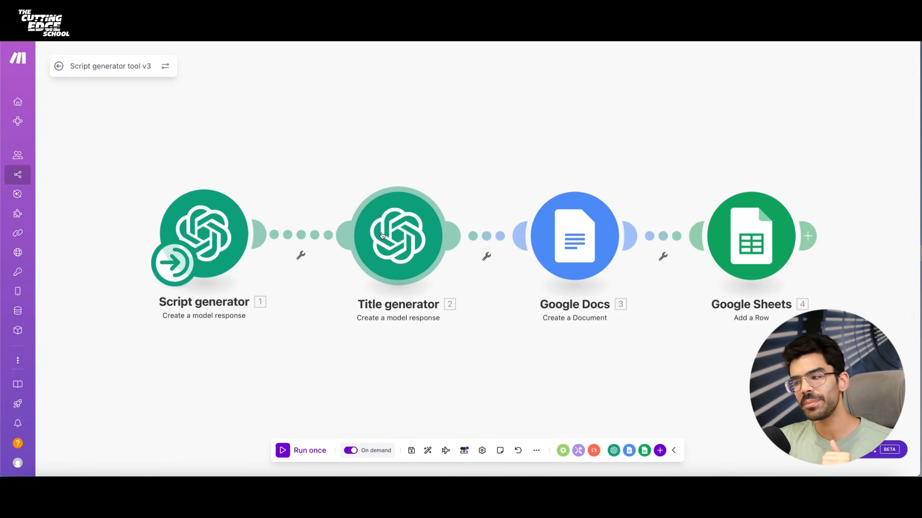
# Open the scenario's final Google Sheets Add a Row module, and view Sheet3 of LinkedIn-Sheet-1 in Google Sheets
pyautogui.hscroll(1, 383, 236)
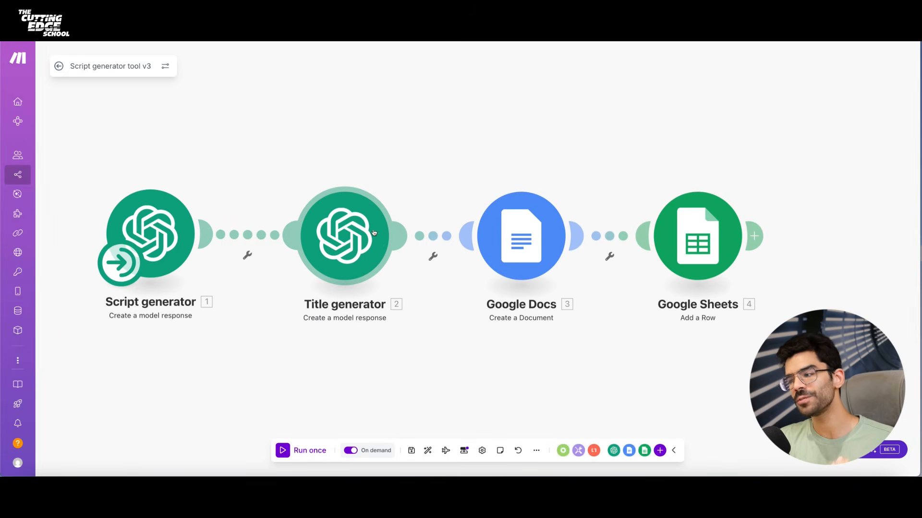
pyautogui.hscroll(2, 415, 243)
pyautogui.hscroll(1, 416, 241)
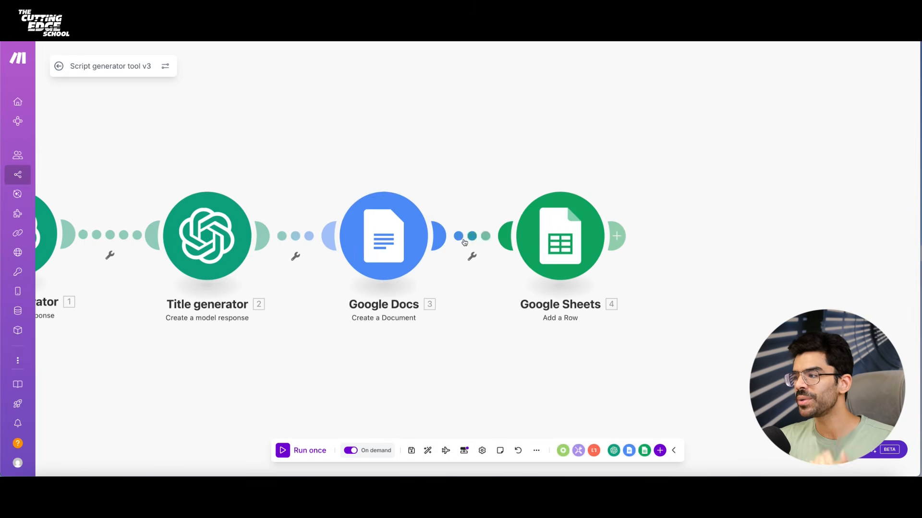
pyautogui.click(559, 231)
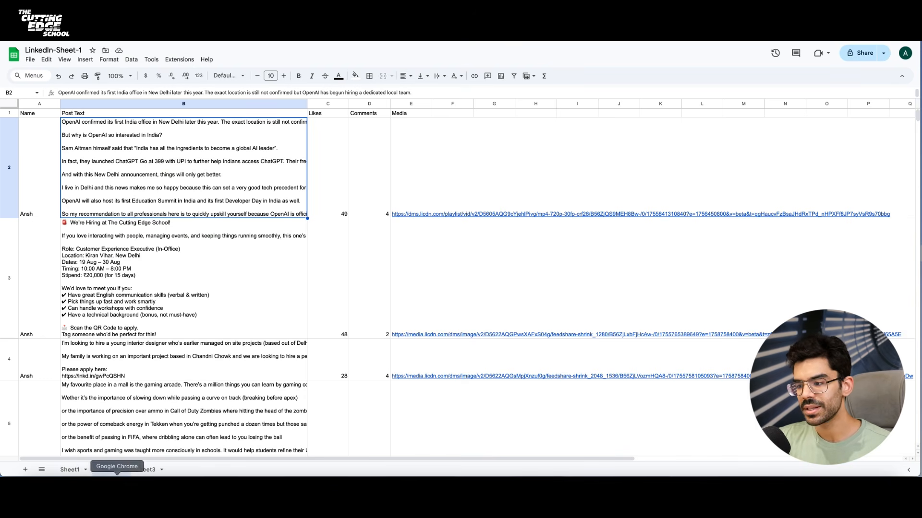
pyautogui.click(140, 470)
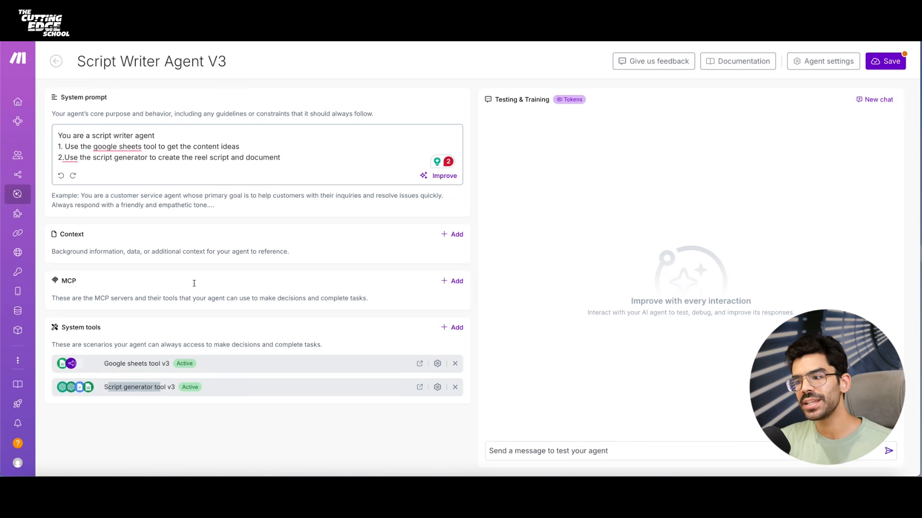
# In Make, highlight the Script Writer Agent V3's whole system prompt and its instruction to get the content ideas
pyautogui.click(192, 166)
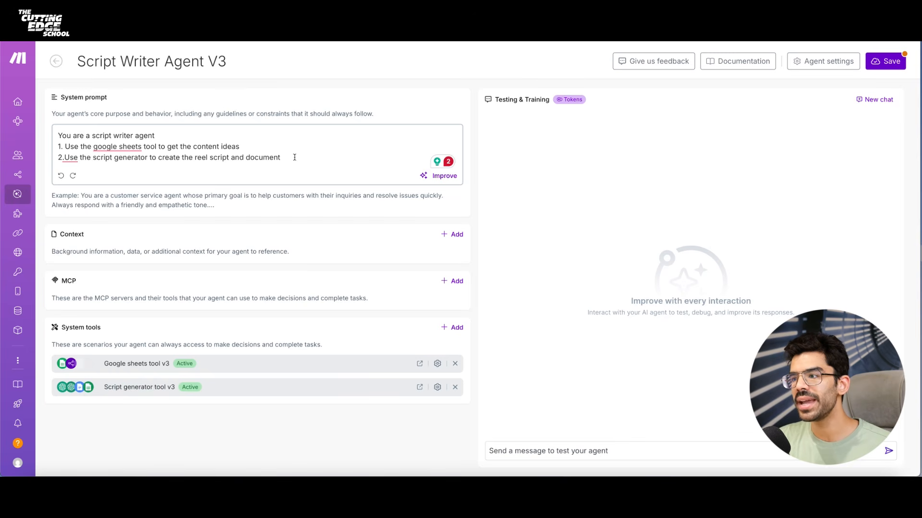
pyautogui.moveTo(288, 158); pyautogui.dragTo(57, 134)
pyautogui.moveTo(116, 150)
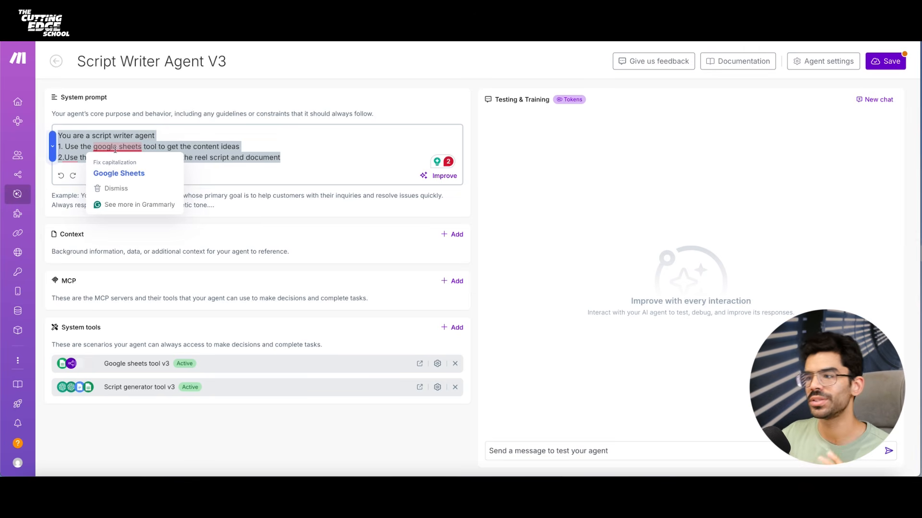
pyautogui.click(177, 129)
pyautogui.moveTo(159, 146); pyautogui.dragTo(222, 146)
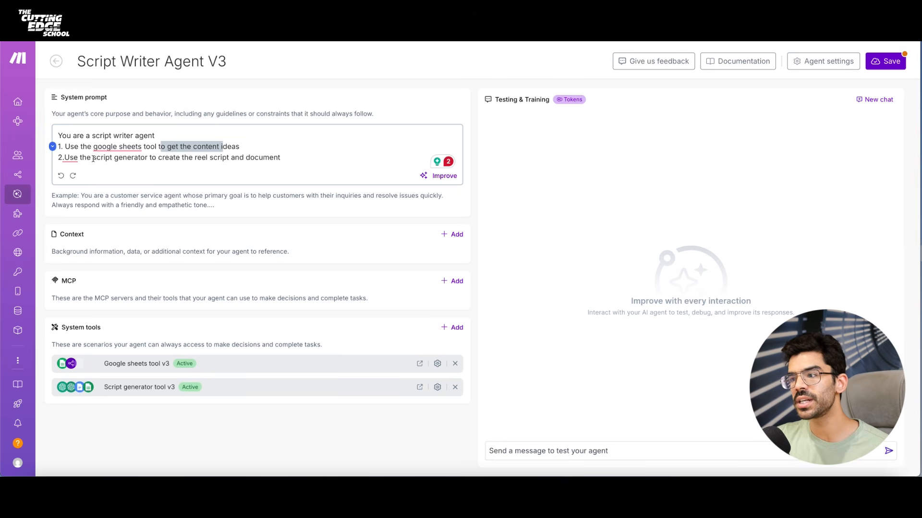
# Highlight the Script generator tool v3 name among the agent's system tools
pyautogui.moveTo(108, 387); pyautogui.dragTo(160, 387)
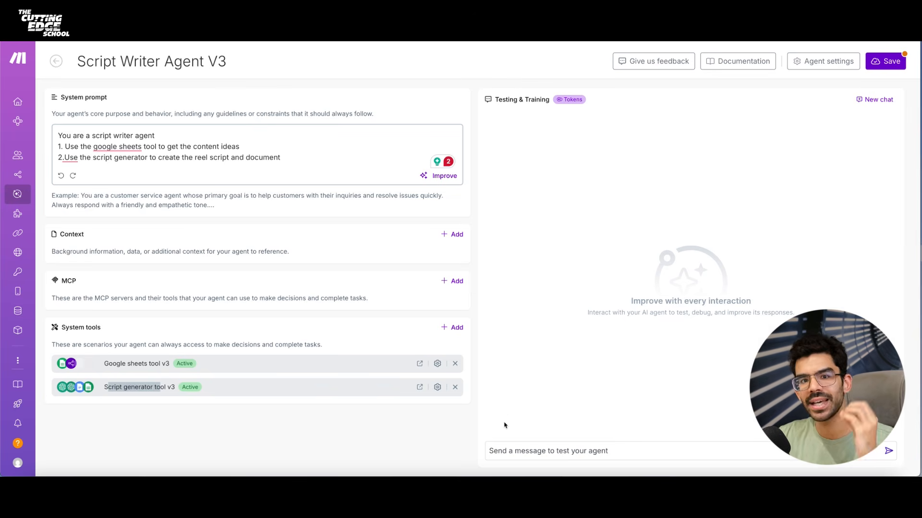
pyautogui.click(129, 393)
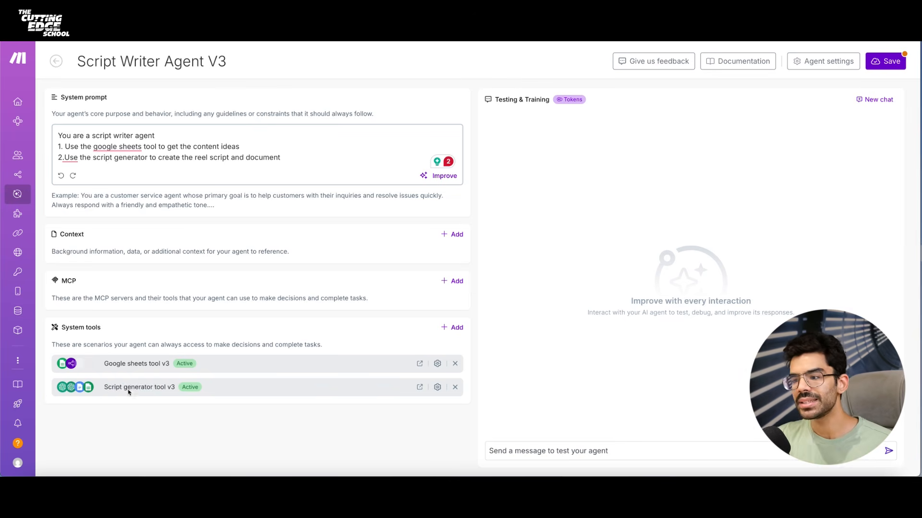
pyautogui.moveTo(108, 390); pyautogui.dragTo(164, 395)
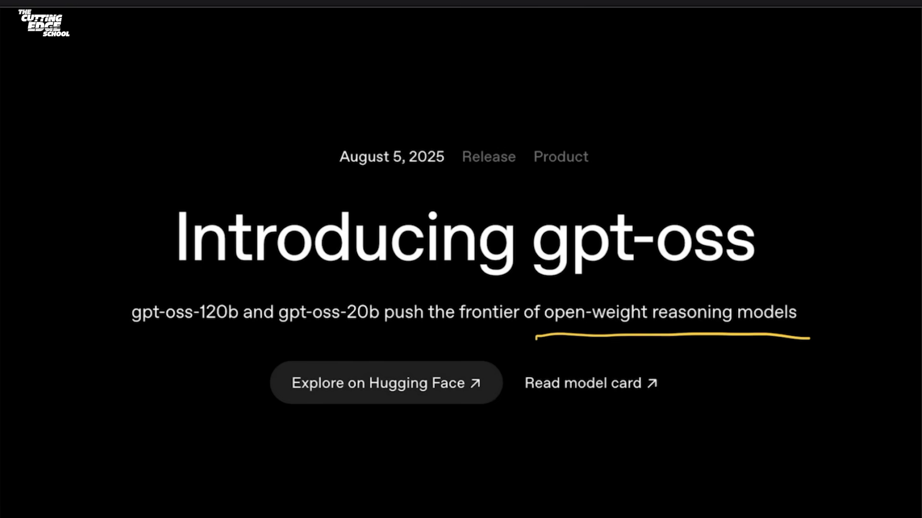
# In the slide deck, handwrite the formula "w1×p1 + w2×p2" in yellow above the date on the "Introducing gpt-oss" slide
pyautogui.moveTo(498, 74); pyautogui.dragTo(522, 71)
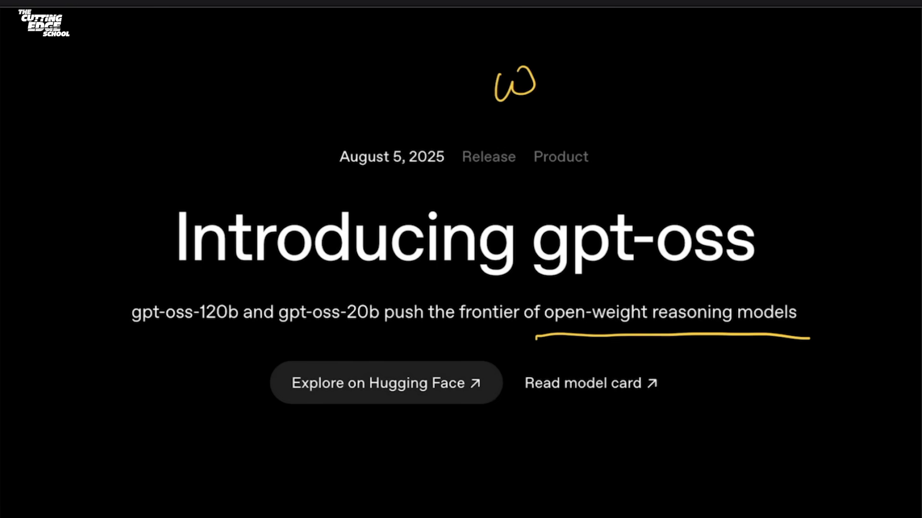
pyautogui.moveTo(550, 67)
pyautogui.mouseDown()
pyautogui.moveTo(549, 91)
pyautogui.moveTo(584, 90)
pyautogui.mouseUp()
pyautogui.moveTo(591, 74)
pyautogui.mouseDown()
pyautogui.moveTo(561, 88)
pyautogui.moveTo(602, 103)
pyautogui.mouseUp()
pyautogui.moveTo(594, 64)
pyautogui.mouseDown()
pyautogui.moveTo(605, 82)
pyautogui.moveTo(632, 84)
pyautogui.mouseUp()
pyautogui.moveTo(667, 57); pyautogui.dragTo(666, 83)
pyautogui.moveTo(653, 71); pyautogui.dragTo(679, 68)
pyautogui.moveTo(696, 60)
pyautogui.mouseDown()
pyautogui.moveTo(729, 57)
pyautogui.moveTo(746, 75)
pyautogui.mouseUp()
pyautogui.moveTo(784, 47)
pyautogui.mouseDown()
pyautogui.moveTo(764, 67)
pyautogui.moveTo(785, 64)
pyautogui.mouseUp()
pyautogui.moveTo(799, 49); pyautogui.dragTo(797, 80)
pyautogui.moveTo(799, 48)
pyautogui.mouseDown()
pyautogui.moveTo(800, 63)
pyautogui.moveTo(849, 68)
pyautogui.mouseUp()
# Circle p1 and p2, bracket the formula from below, and draw an arrow from the bracket to the handwritten word "label"
pyautogui.moveTo(624, 46); pyautogui.dragTo(594, 57)
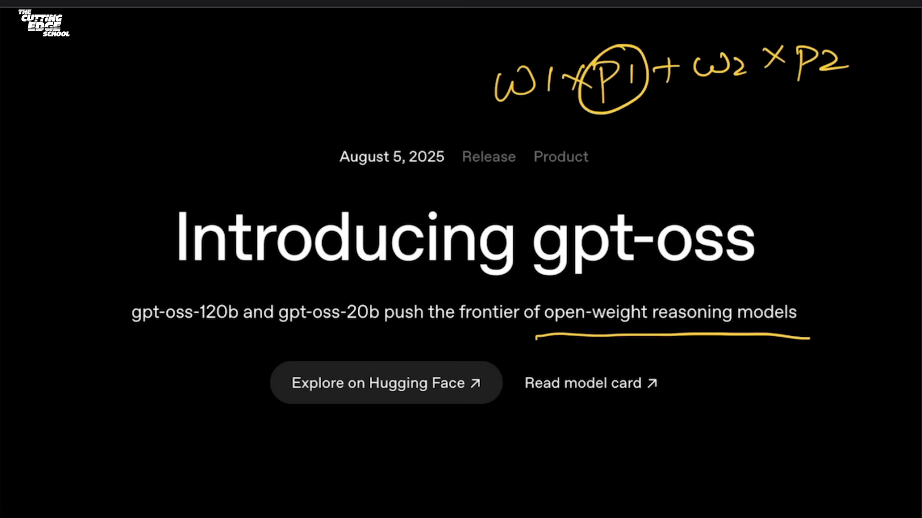
pyautogui.moveTo(816, 32)
pyautogui.mouseDown()
pyautogui.moveTo(792, 96)
pyautogui.moveTo(816, 30)
pyautogui.mouseUp()
pyautogui.moveTo(583, 117); pyautogui.dragTo(800, 101)
pyautogui.moveTo(706, 130)
pyautogui.mouseDown()
pyautogui.moveTo(752, 155)
pyautogui.moveTo(739, 164)
pyautogui.moveTo(878, 175)
pyautogui.mouseUp()
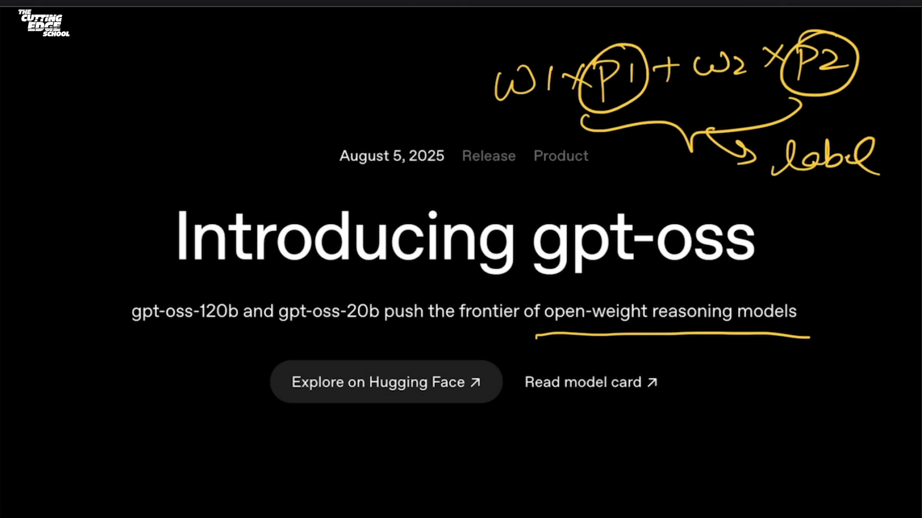
# Review the open-weight models definition slide and continue to the "Summary of AI Agents in Make" slide
pyautogui.scroll(-20, 461, 260)
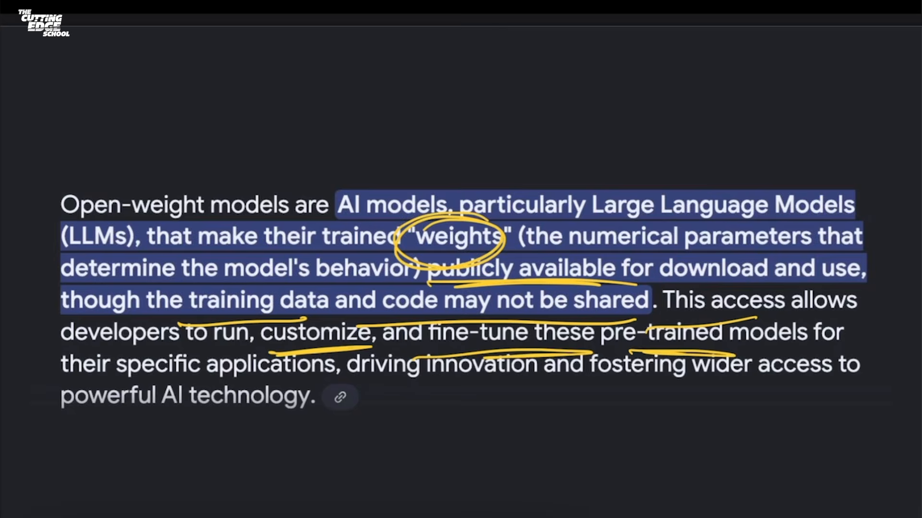
pyautogui.scroll(-10, 461, 259)
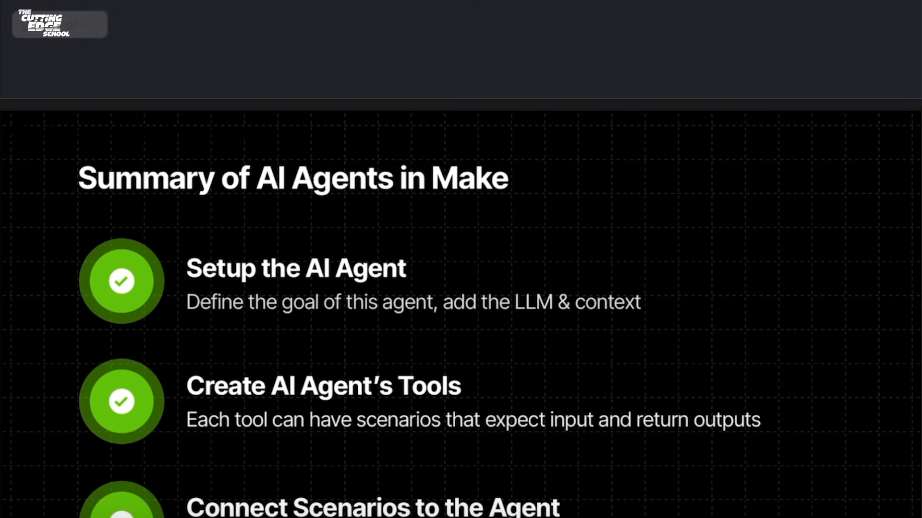
pyautogui.scroll(-3, 461, 260)
pyautogui.scroll(1, 461, 259)
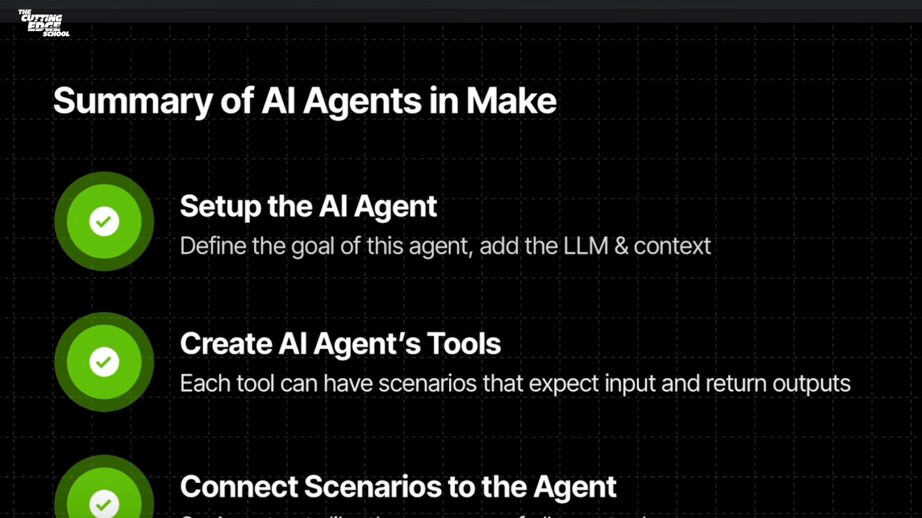
# Go back to the Create agent form slide and circle the "System prompt" field in yellow
pyautogui.scroll(20, 461, 259)
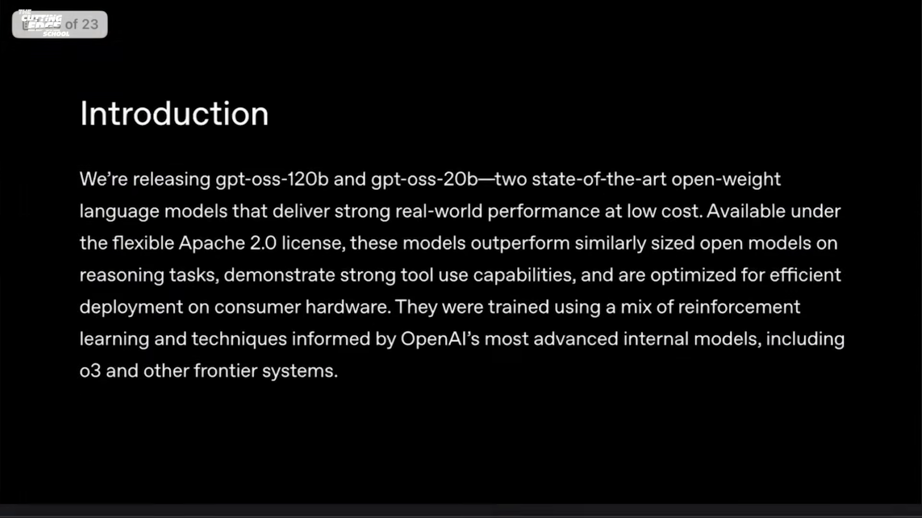
pyautogui.scroll(15, 461, 259)
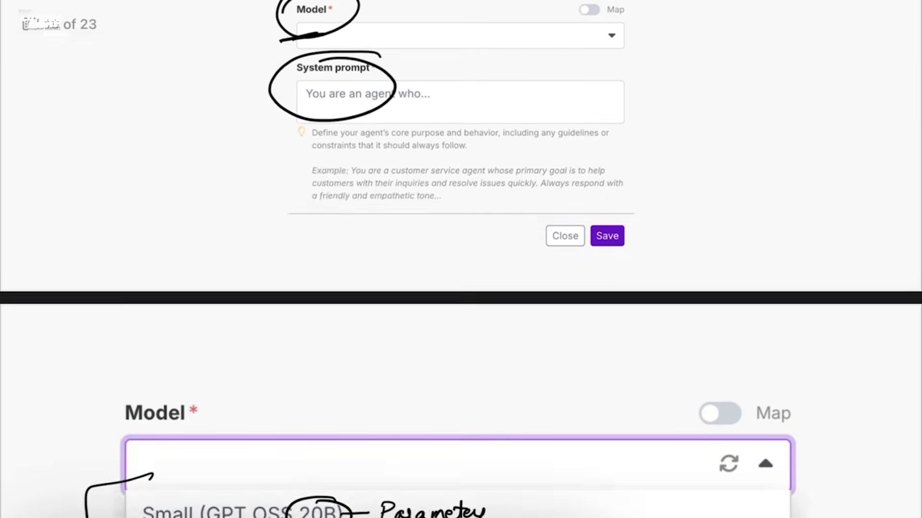
pyautogui.scroll(5, 460, 259)
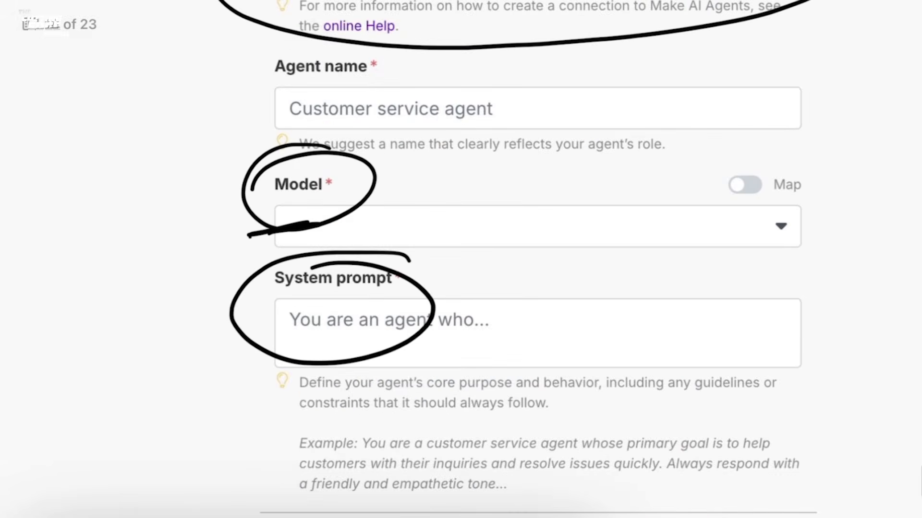
pyautogui.moveTo(404, 262)
pyautogui.mouseDown()
pyautogui.moveTo(243, 269)
pyautogui.moveTo(215, 281)
pyautogui.mouseUp()
pyautogui.scroll(-1, 460, 259)
pyautogui.scroll(-3, 460, 259)
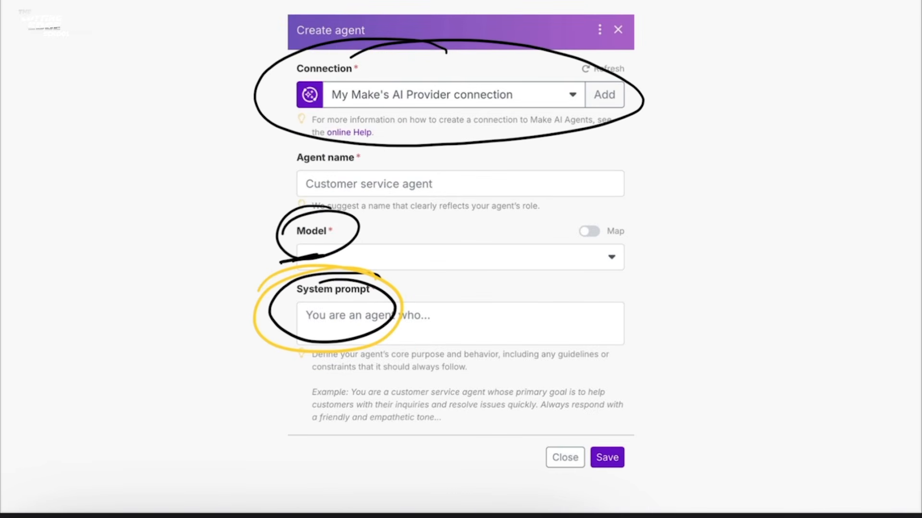
# On the "Summary of AI Agents in Make" slide, circle "Setup the AI Agent" and underline the goal, LLM and context in its description
pyautogui.scroll(-20, 461, 259)
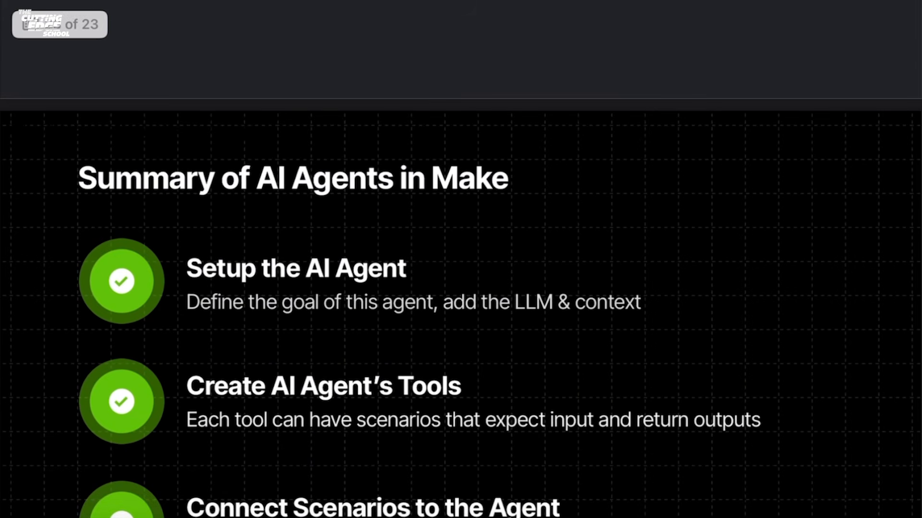
pyautogui.click(685, 517)
pyautogui.click(686, 516)
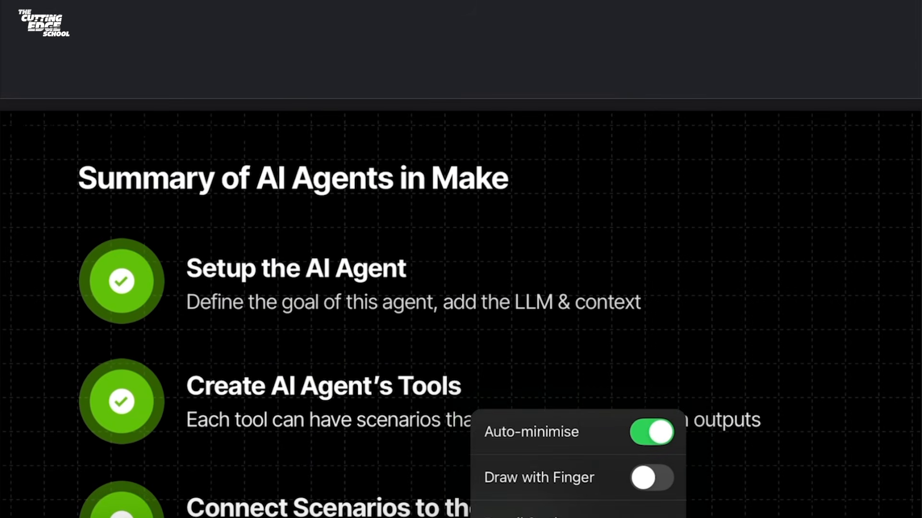
pyautogui.scroll(5, 224, 372)
pyautogui.moveTo(499, 199)
pyautogui.mouseDown()
pyautogui.moveTo(120, 331)
pyautogui.moveTo(336, 182)
pyautogui.mouseUp()
pyautogui.moveTo(274, 291); pyautogui.dragTo(389, 287)
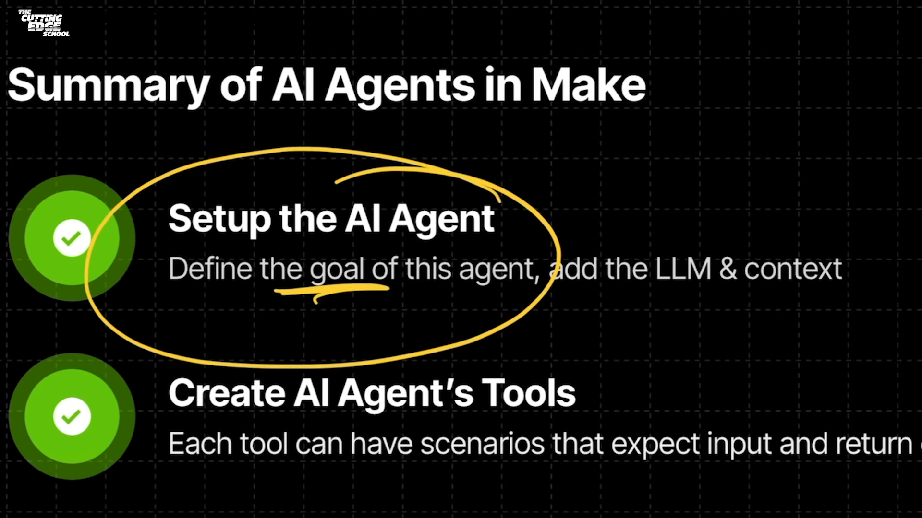
pyautogui.moveTo(609, 300); pyautogui.dragTo(826, 300)
# Circle "Create AI Agent's Tools" and "Connect Scenarios to the Agent", underlining "scenarios", "outputs" and "input" in the tools description
pyautogui.scroll(-3, 461, 260)
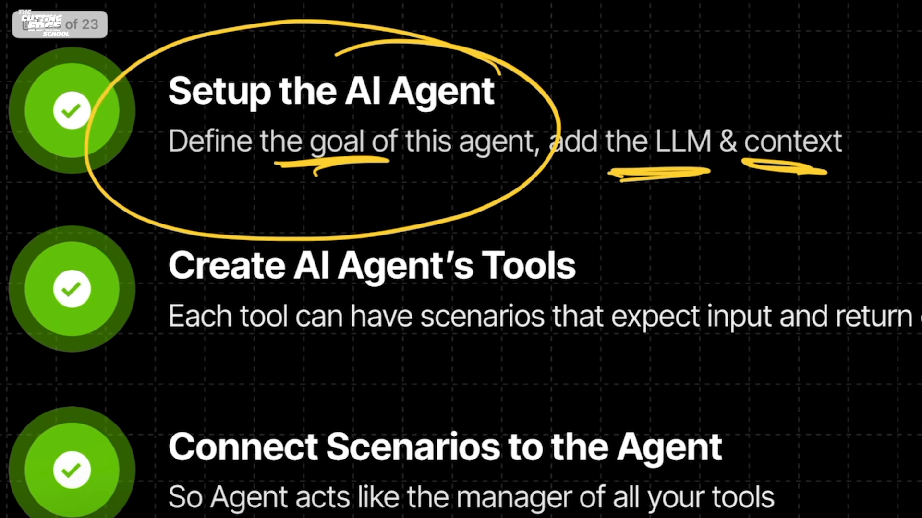
pyautogui.moveTo(590, 240)
pyautogui.mouseDown()
pyautogui.moveTo(341, 311)
pyautogui.moveTo(485, 211)
pyautogui.mouseUp()
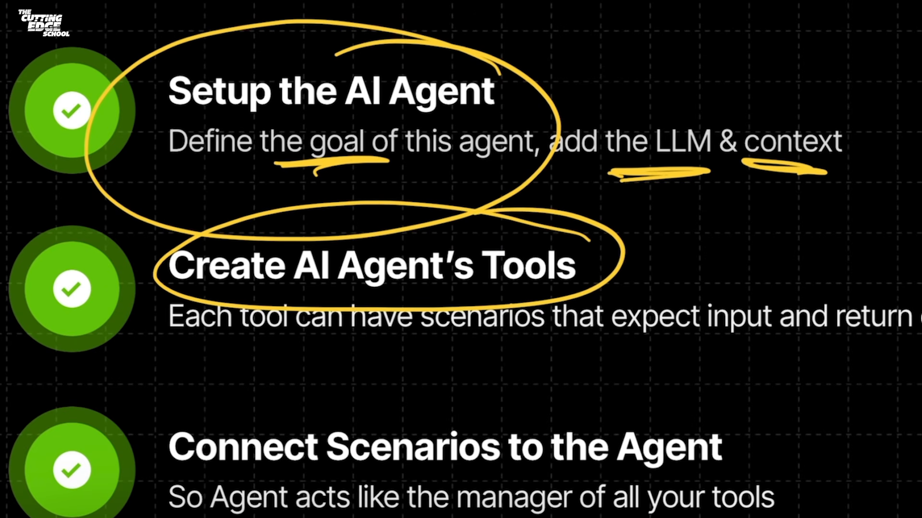
pyautogui.moveTo(390, 352); pyautogui.dragTo(523, 341)
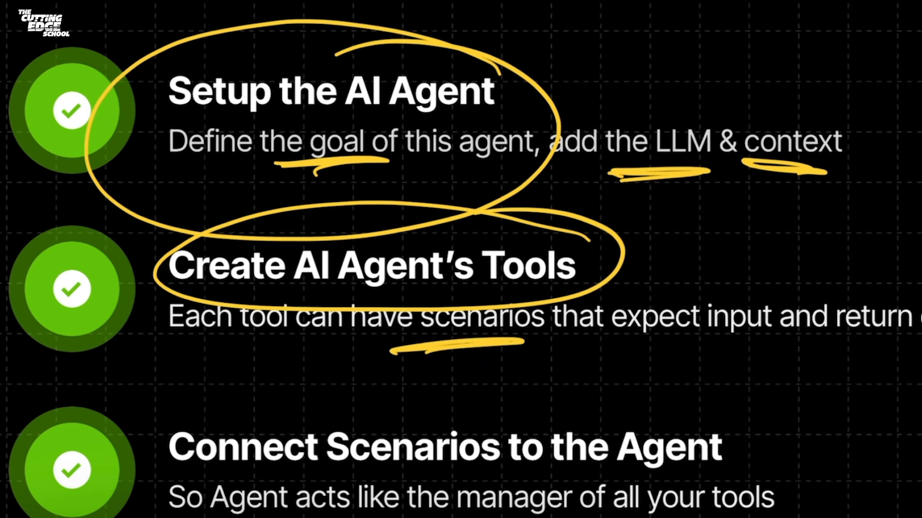
pyautogui.hscroll(5, 461, 259)
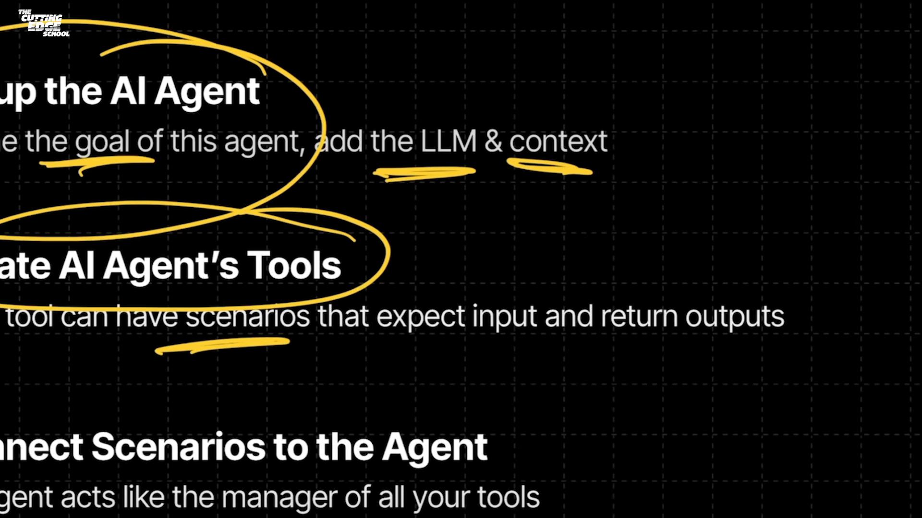
pyautogui.moveTo(686, 344); pyautogui.dragTo(779, 342)
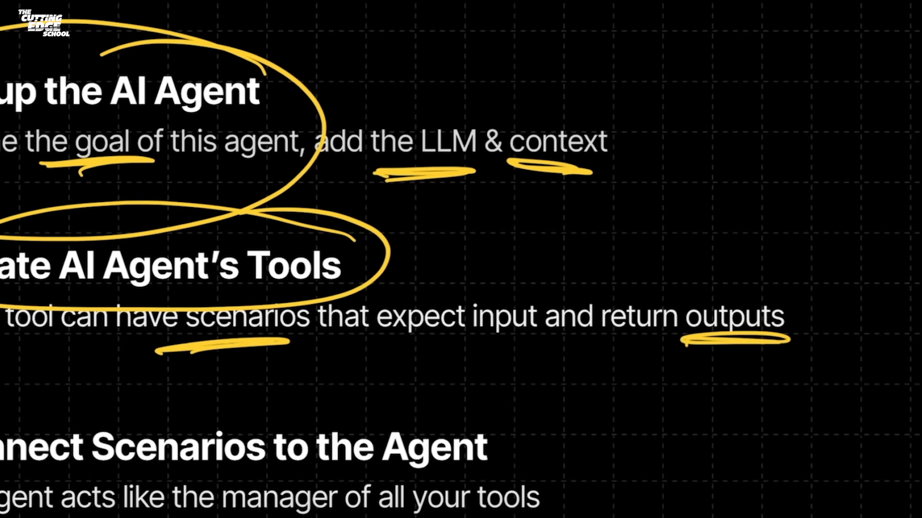
pyautogui.moveTo(422, 351); pyautogui.dragTo(538, 344)
pyautogui.hscroll(-5, 461, 259)
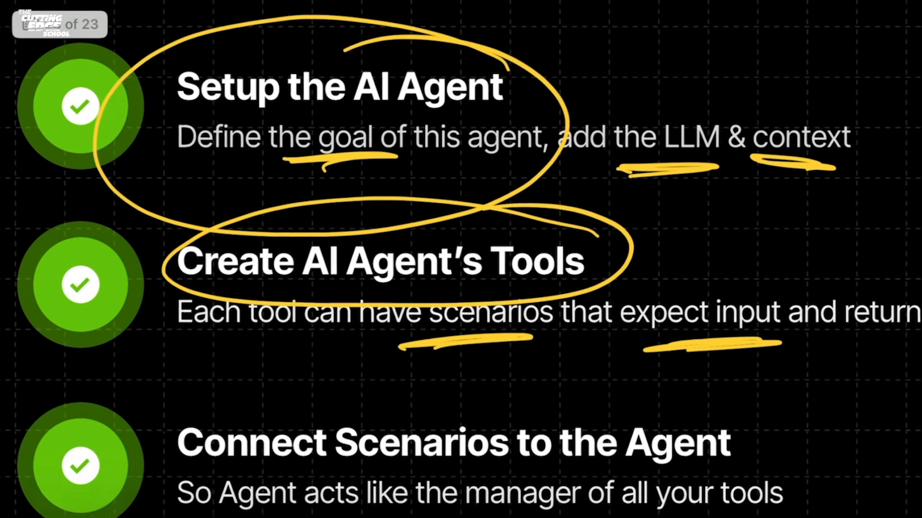
pyautogui.moveTo(725, 420)
pyautogui.mouseDown()
pyautogui.moveTo(377, 381)
pyautogui.moveTo(603, 500)
pyautogui.moveTo(572, 390)
pyautogui.mouseUp()
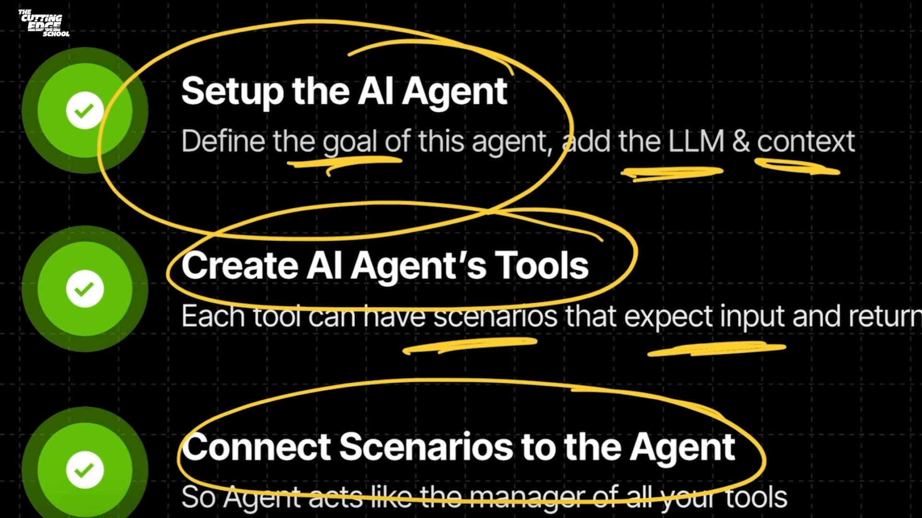
pyautogui.scroll(-4, 459, 470)
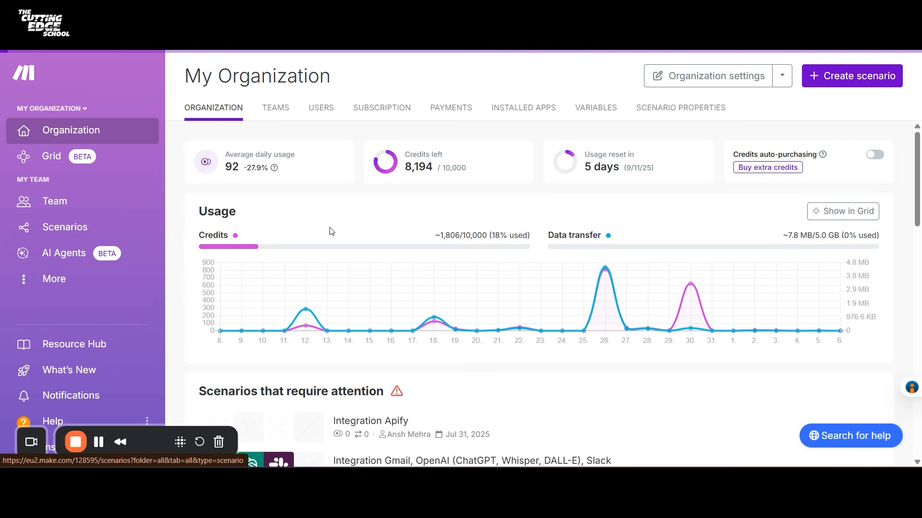
pyautogui.moveTo(369, 301)
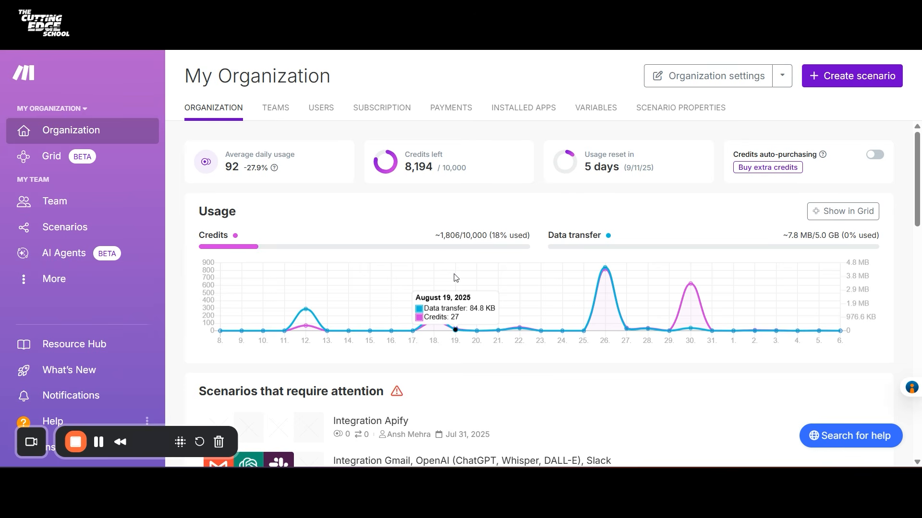
# Start creating a new AI agent and save a connection named "My Make's AI Provider connection" for it
pyautogui.click(80, 256)
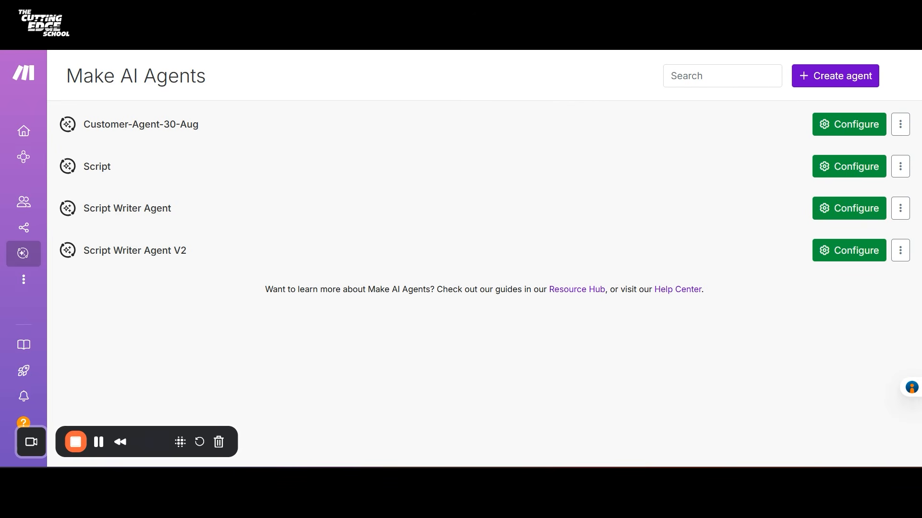
pyautogui.click(816, 76)
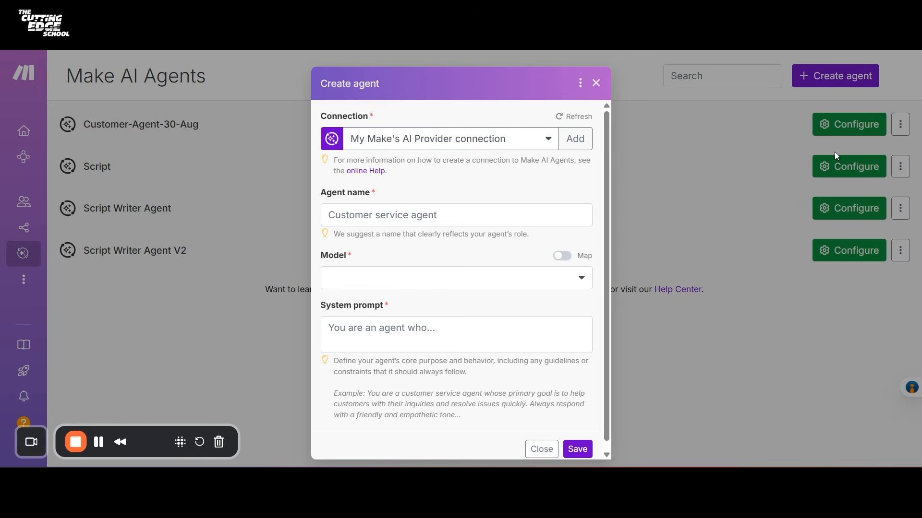
pyautogui.click(584, 138)
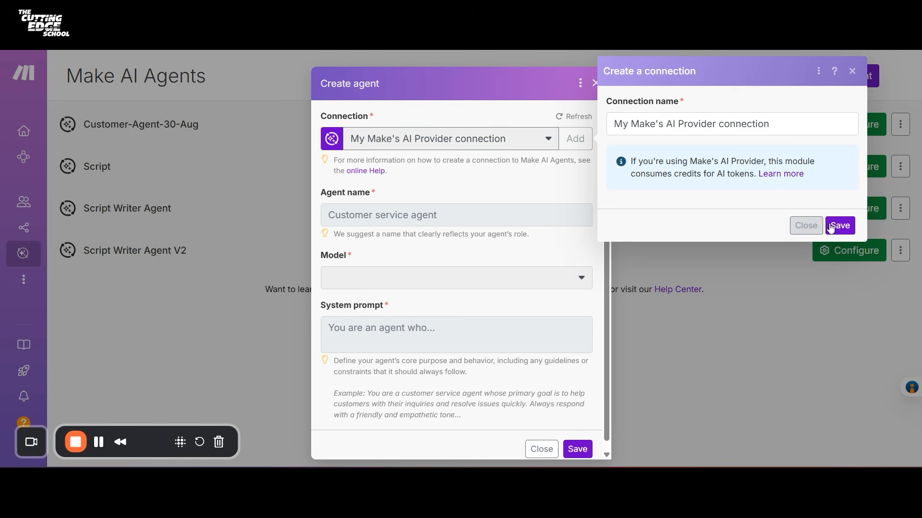
pyautogui.click(835, 225)
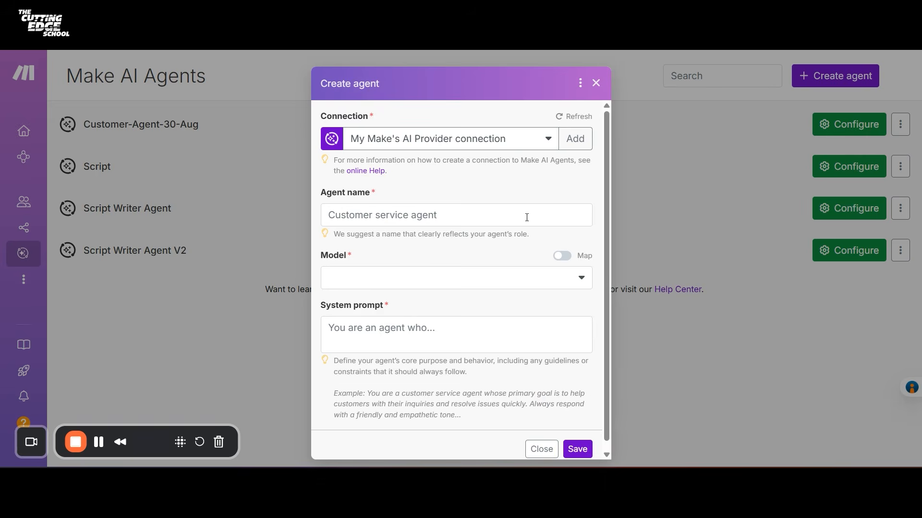
# Name the agent "Script Writer Agent V3" and choose the Large (GPT-5 Mini) model
pyautogui.click(526, 217)
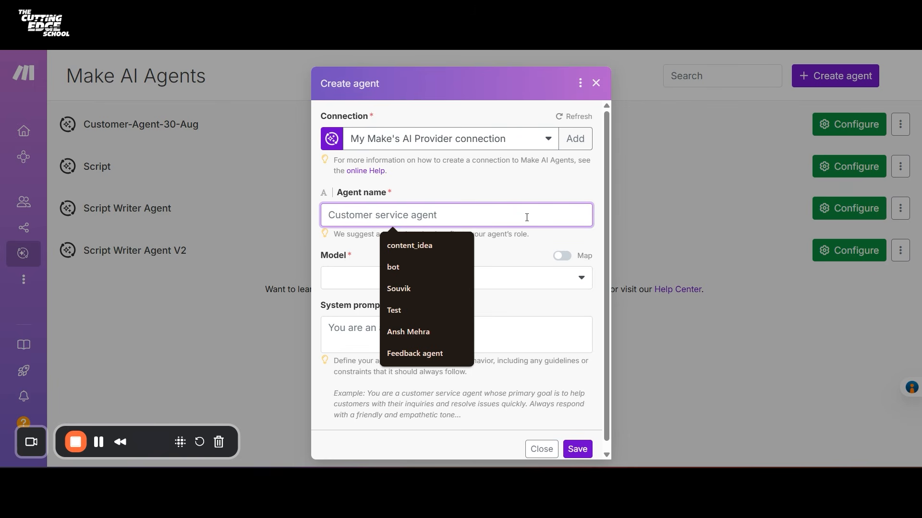
pyautogui.write('Scrip')
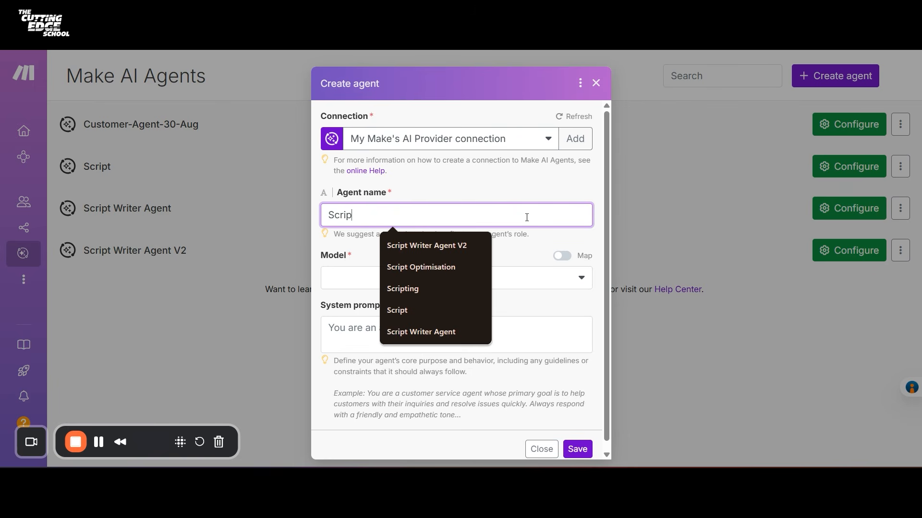
pyautogui.write('t Writer Agent ')
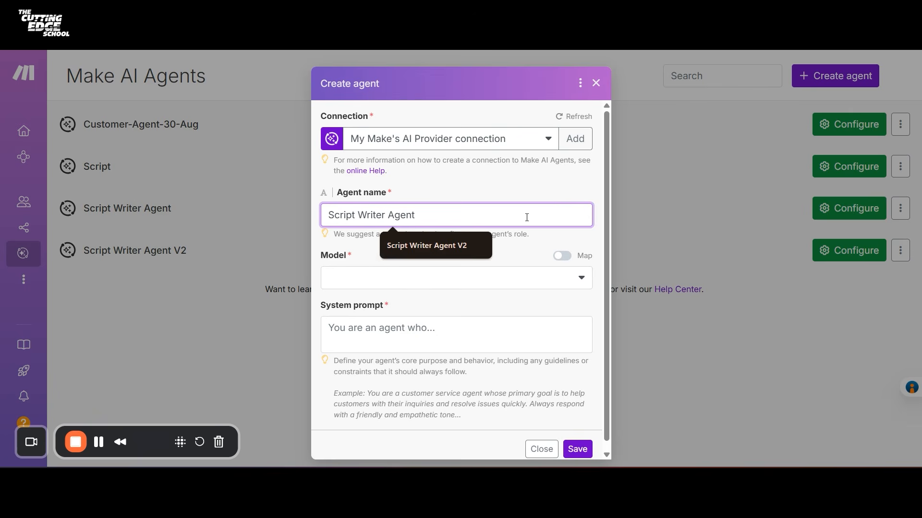
pyautogui.write('CES')
pyautogui.press('BackSpace')
pyautogui.press('BackSpace')
pyautogui.press('BackSpace')
pyautogui.write('V3')
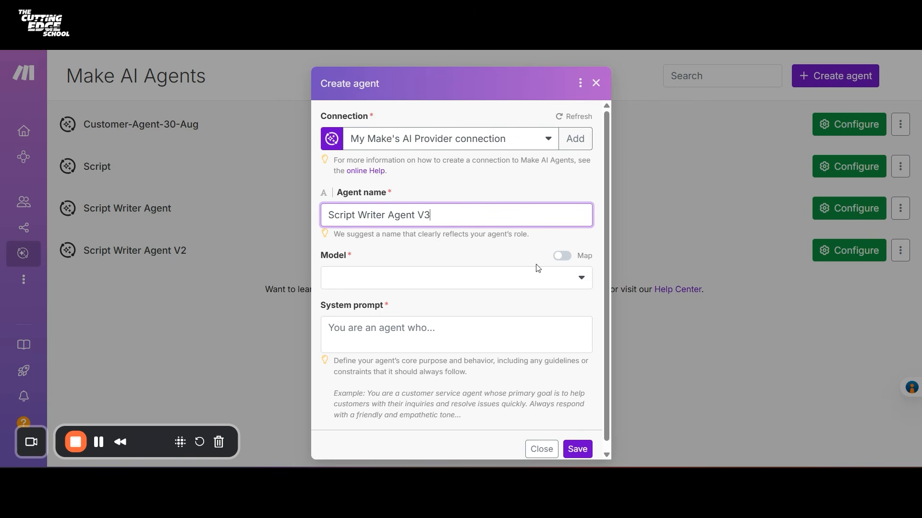
pyautogui.click(535, 276)
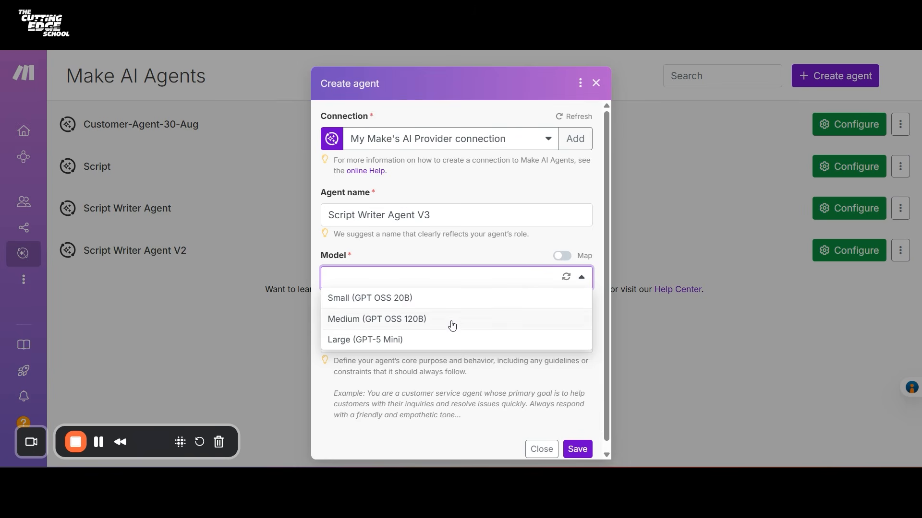
pyautogui.click(443, 340)
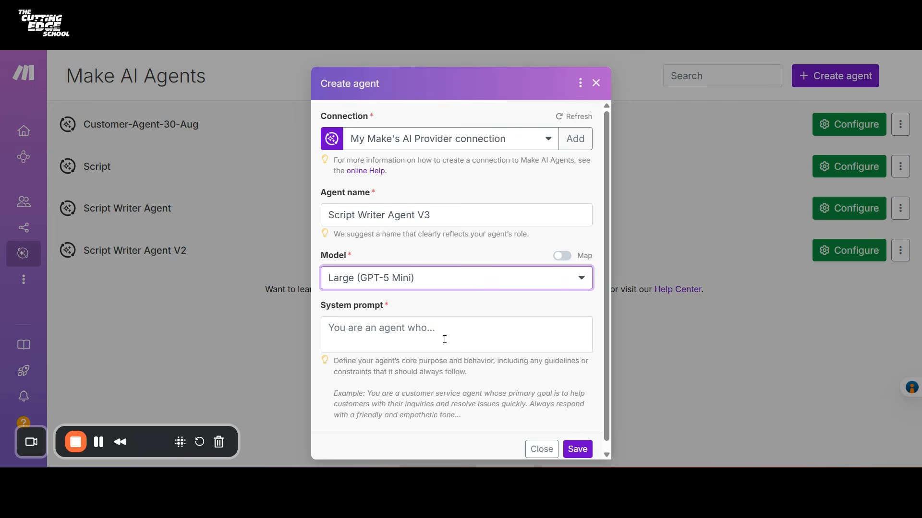
# Enter the system prompt "You are a script writer agent" and save the new agent
pyautogui.scroll(-1, 445, 339)
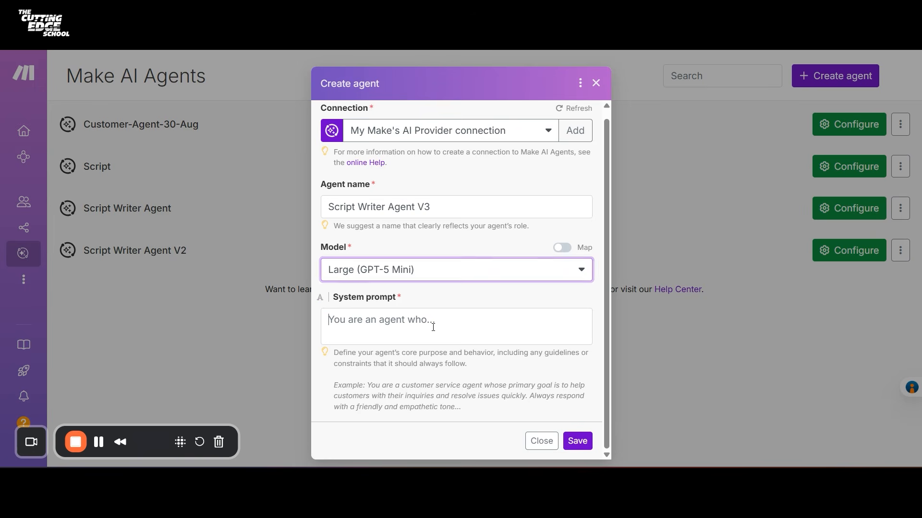
pyautogui.click(433, 327)
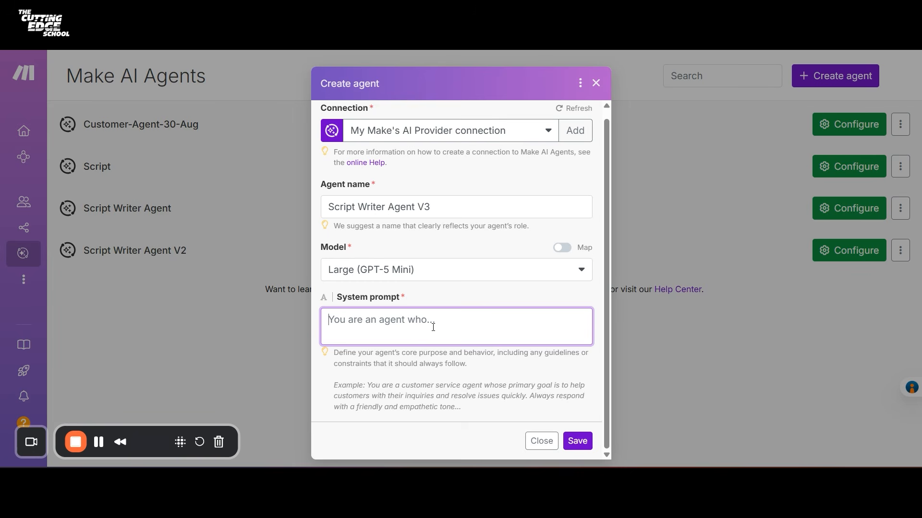
pyautogui.write('Y')
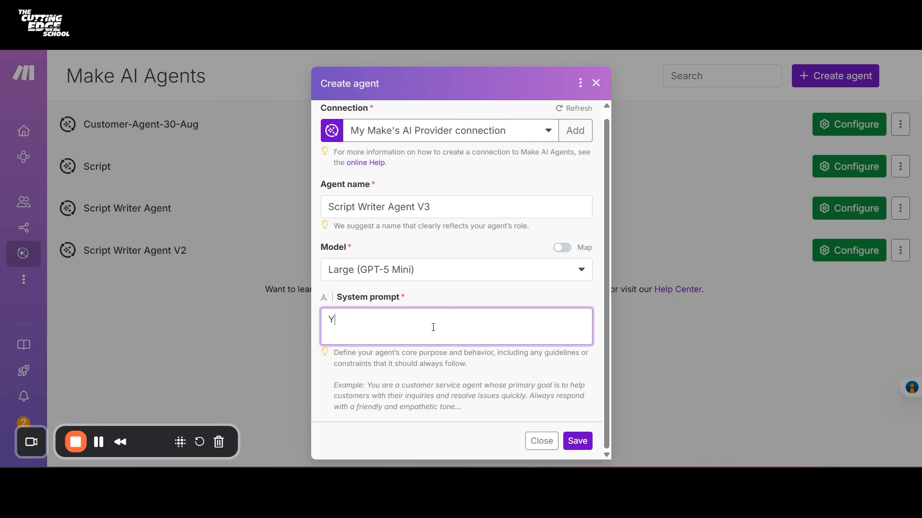
pyautogui.write('ou are a script writer agent')
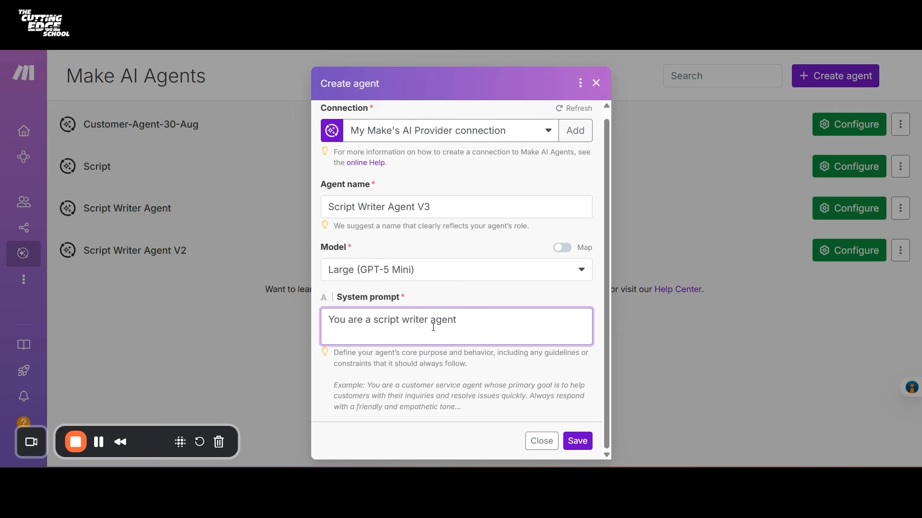
pyautogui.click(582, 441)
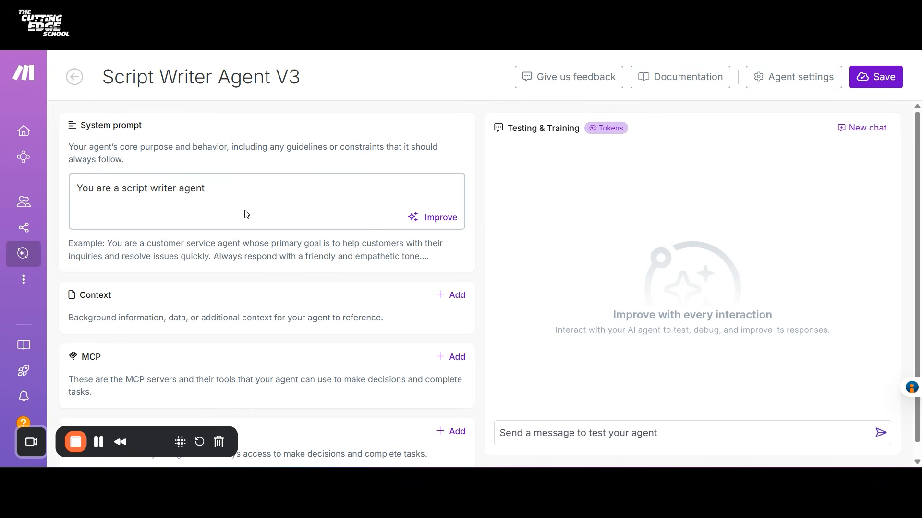
# Review the scenarios available as system tools for the agent, without adding any
pyautogui.scroll(-1, 246, 214)
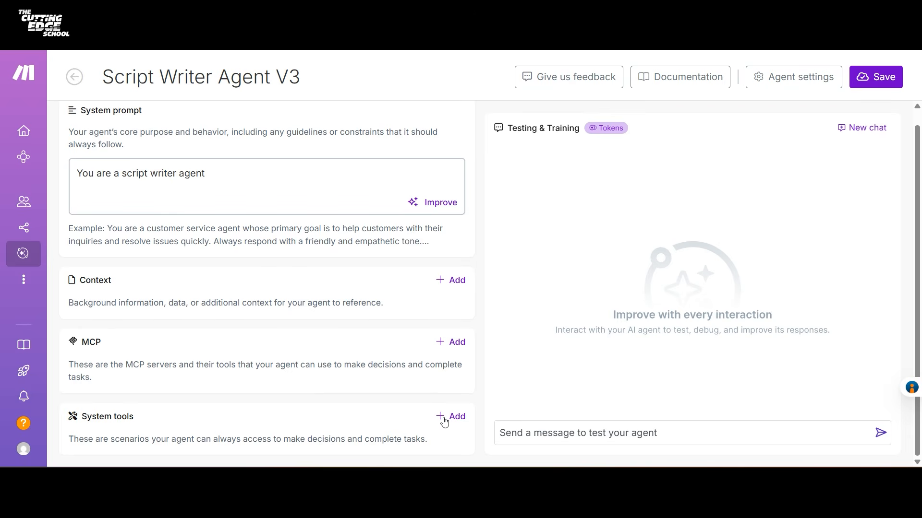
pyautogui.click(444, 423)
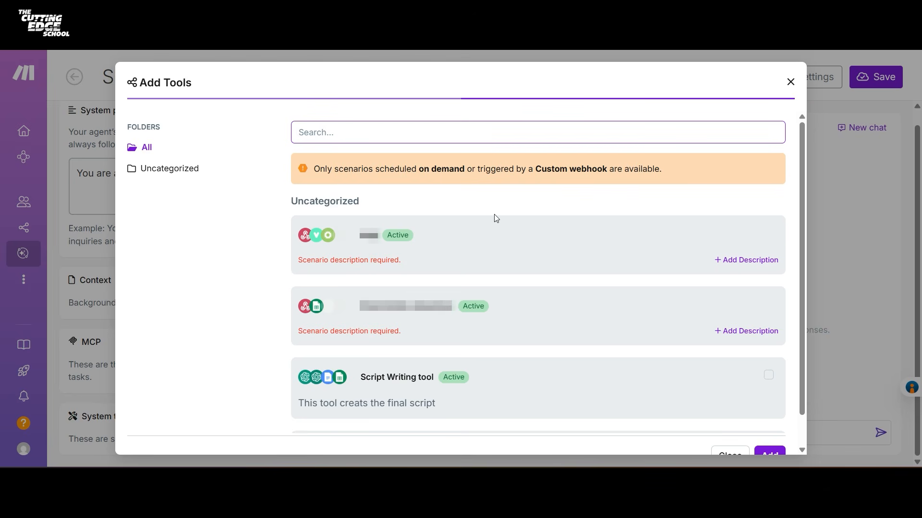
pyautogui.scroll(-4, 495, 216)
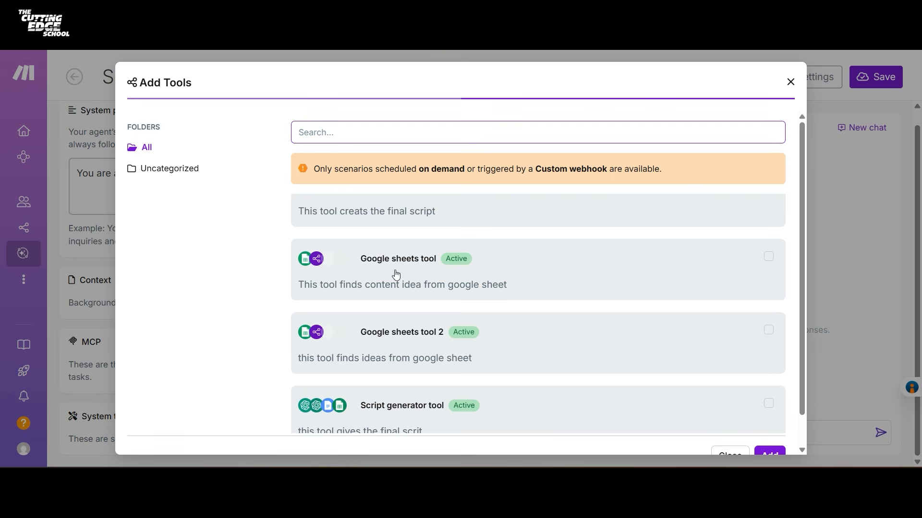
pyautogui.click(829, 213)
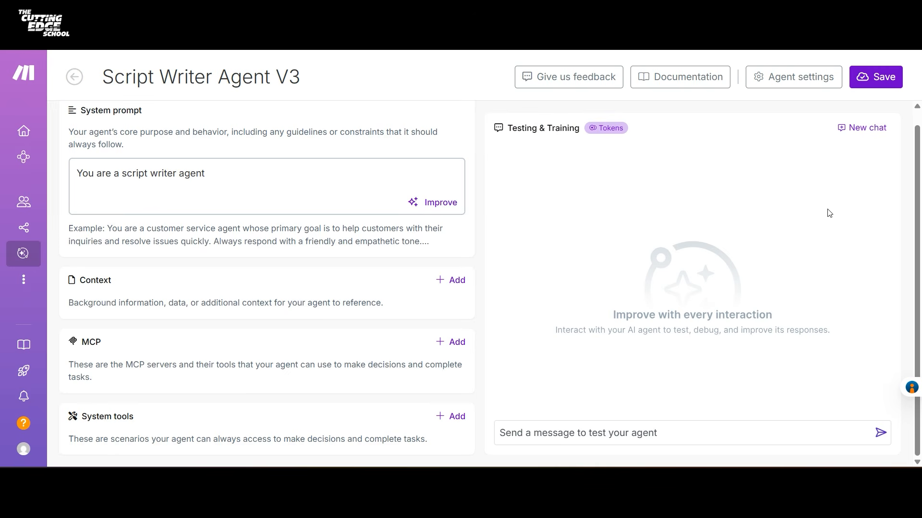
# Go to the organization dashboard, dismiss the credit pricing announcement and start a new scenario
pyautogui.click(24, 140)
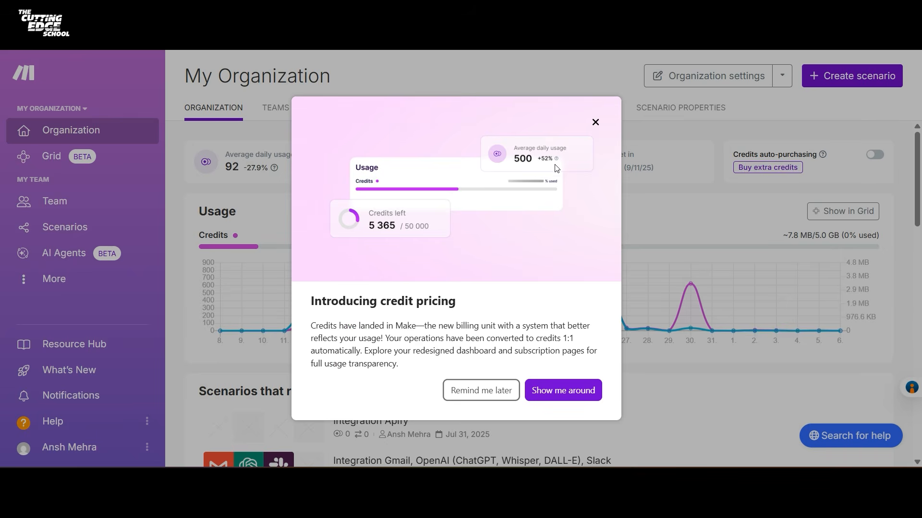
pyautogui.click(595, 122)
pyautogui.click(854, 76)
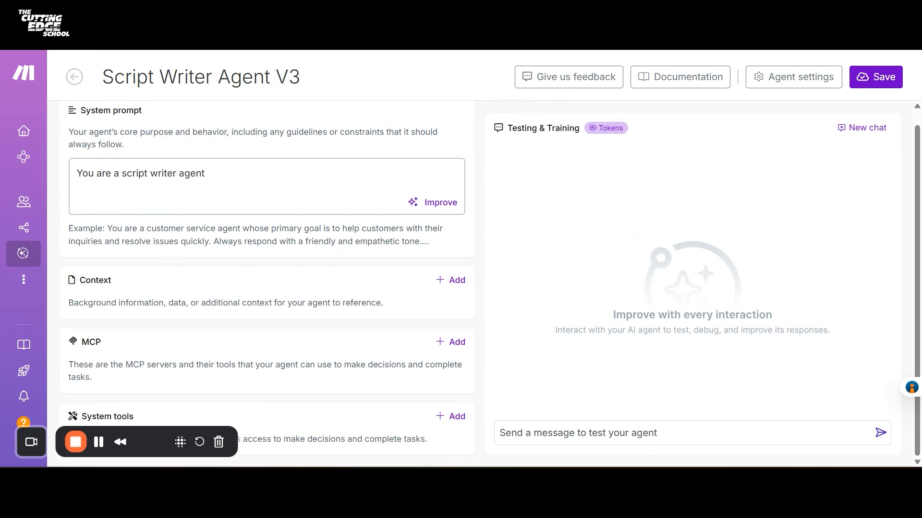
# Add the line "1. Use the google sheets tool to get the content ideas" to the Script Writer Agent V3 system prompt, consulting LinkedIn-Sheet-1
pyautogui.click(216, 182)
pyautogui.press('Return')
pyautogui.write('1.')
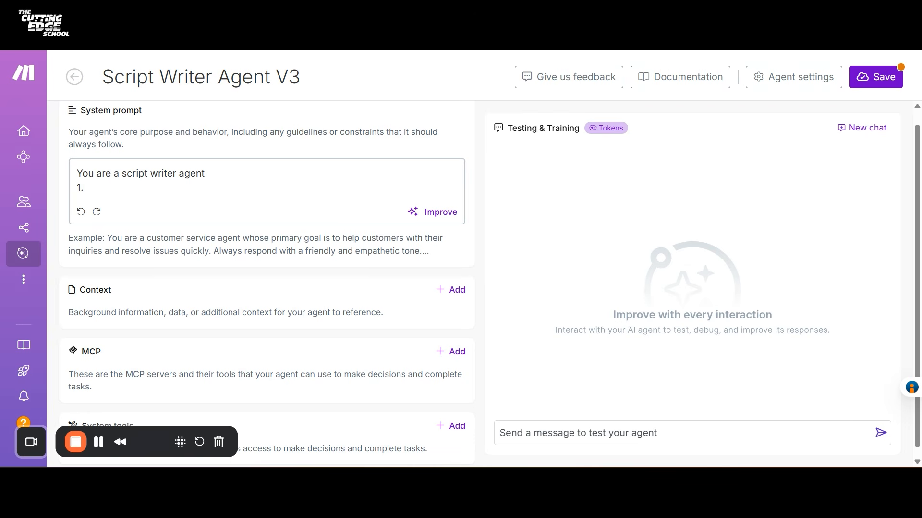
pyautogui.click(519, 29)
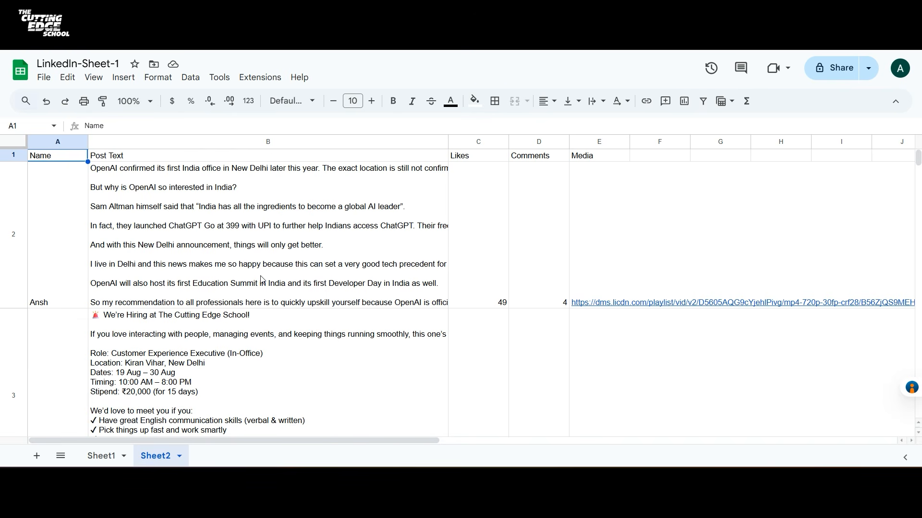
pyautogui.click(163, 212)
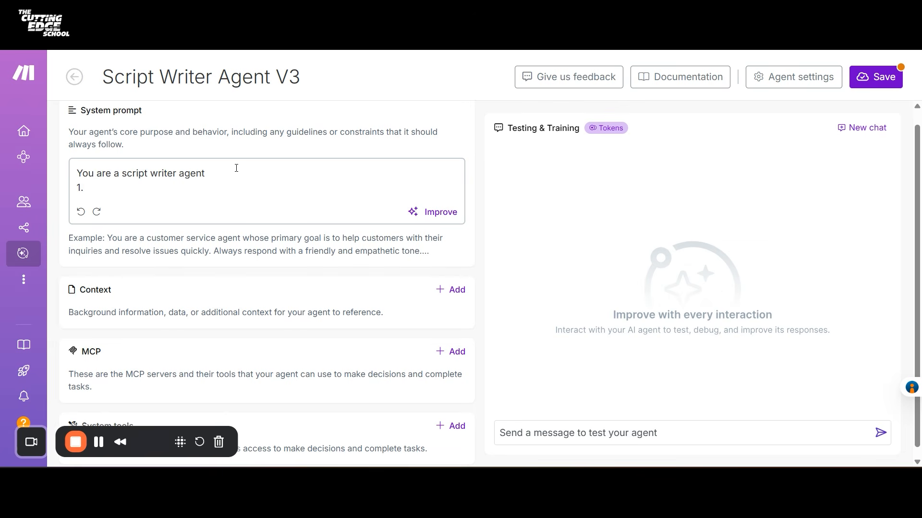
pyautogui.write('Use the go')
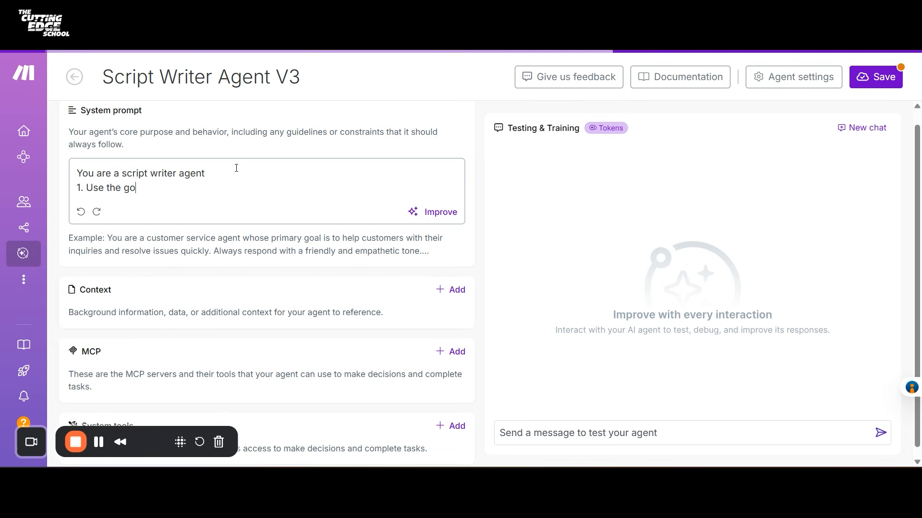
pyautogui.write('ogle sheets tool')
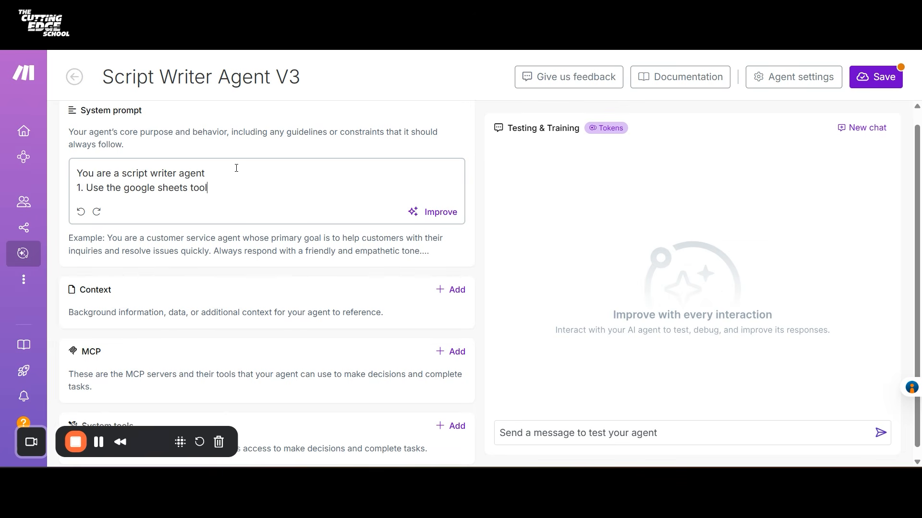
pyautogui.write(' to get the content ideas')
pyautogui.press('Return')
# Add a second system prompt line: "2.Use the scrip generator to create the reel script and document"
pyautogui.write('2.')
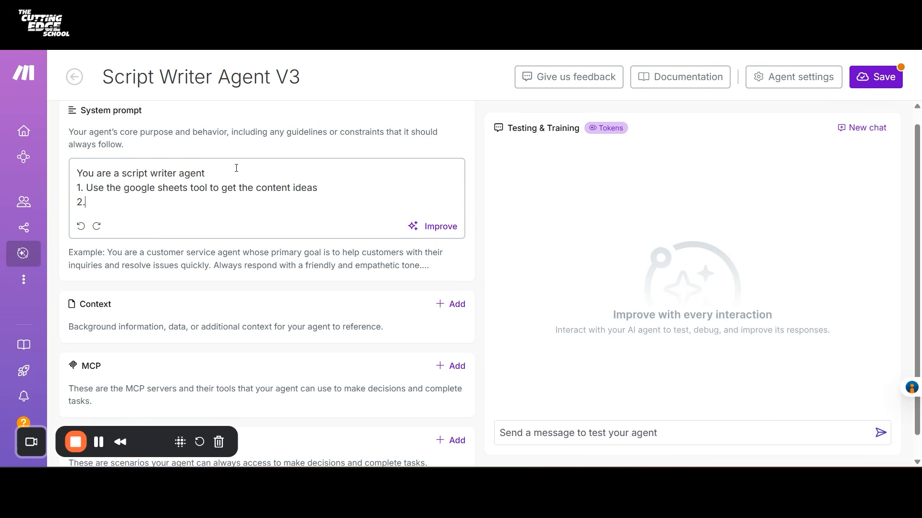
pyautogui.press('BackSpace')
pyautogui.press('BackSpace')
pyautogui.press('BackSpace')
pyautogui.press('BackSpace')
pyautogui.press('BackSpace')
pyautogui.press('BackSpace')
pyautogui.press('BackSpace')
pyautogui.press('BackSpace')
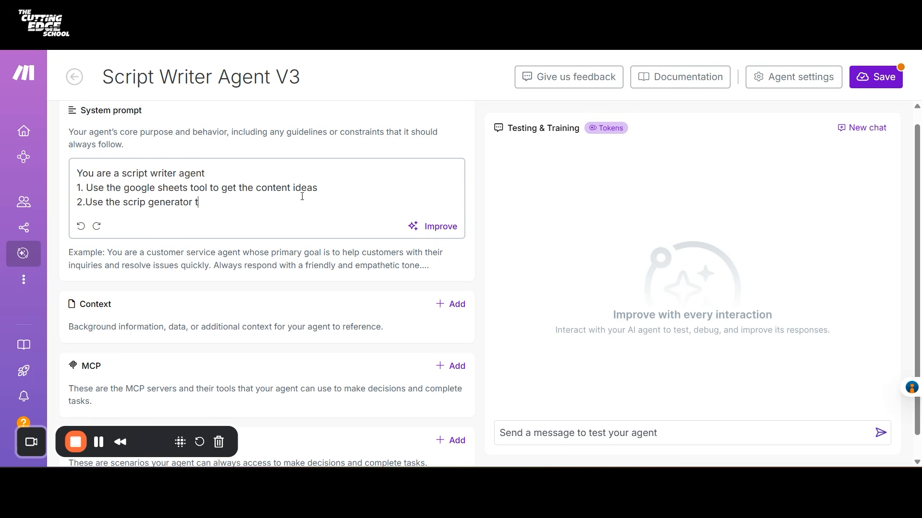
pyautogui.write('o create the reel script and d')
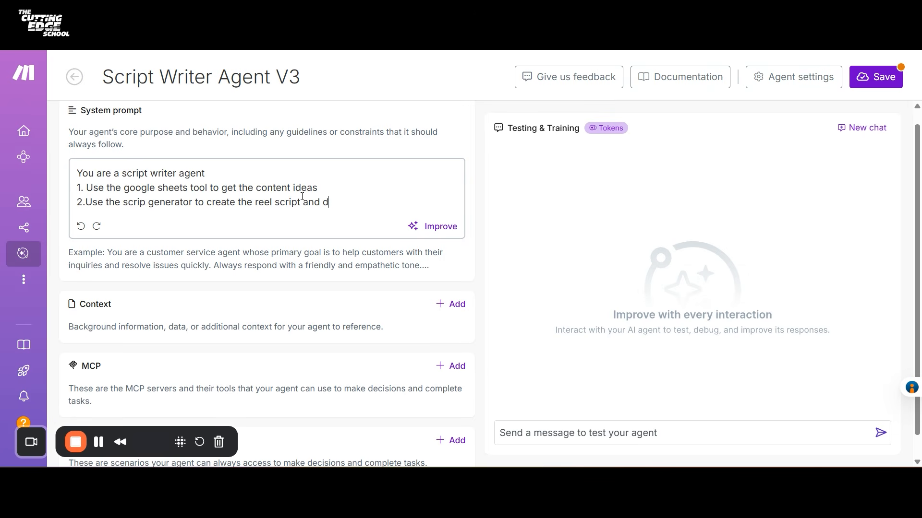
pyautogui.write('ocument')
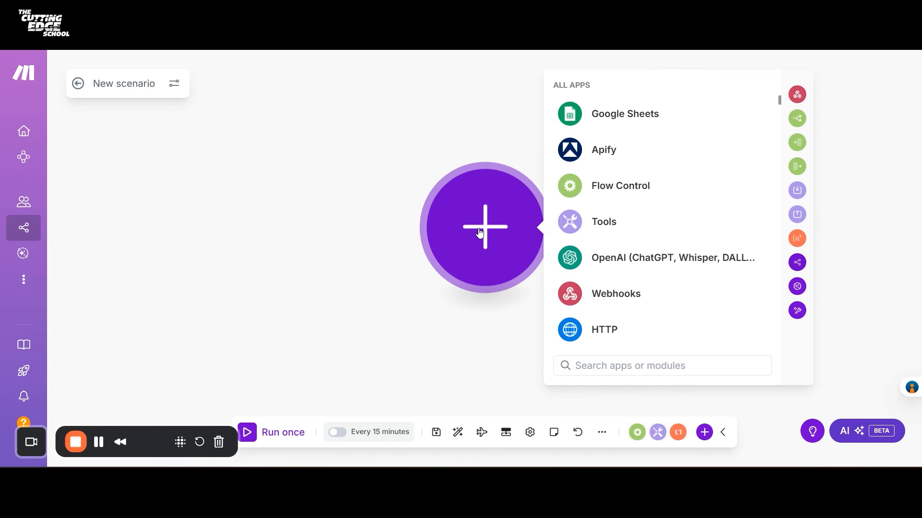
# Add a Google Sheets Search Rows module as the first module of the new scenario
pyautogui.click(418, 307)
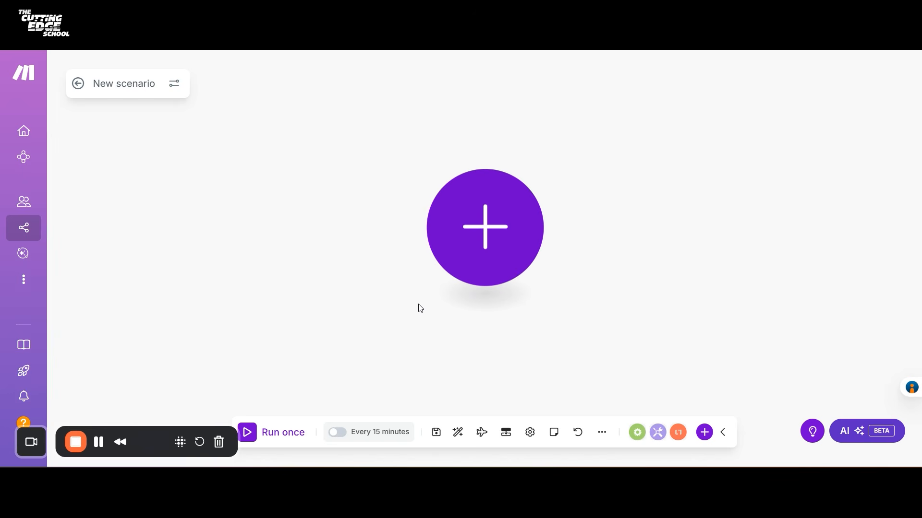
pyautogui.click(506, 257)
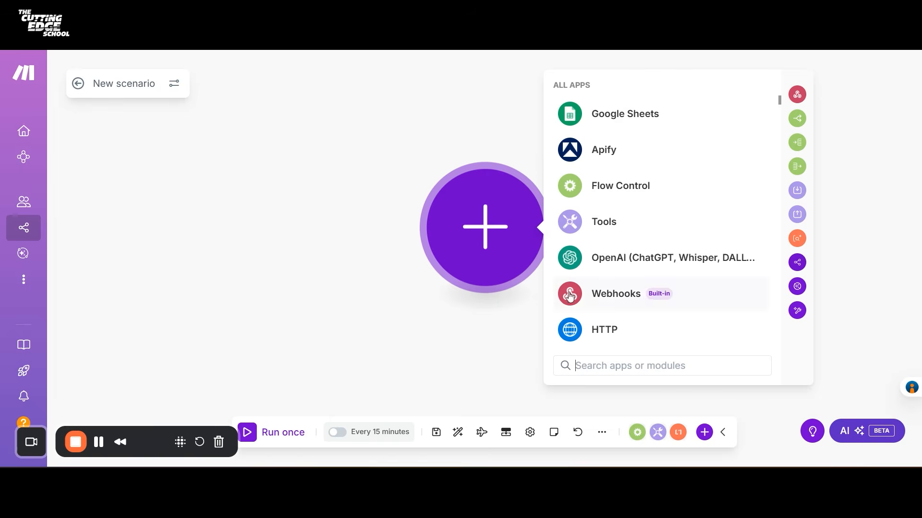
pyautogui.write('google shee')
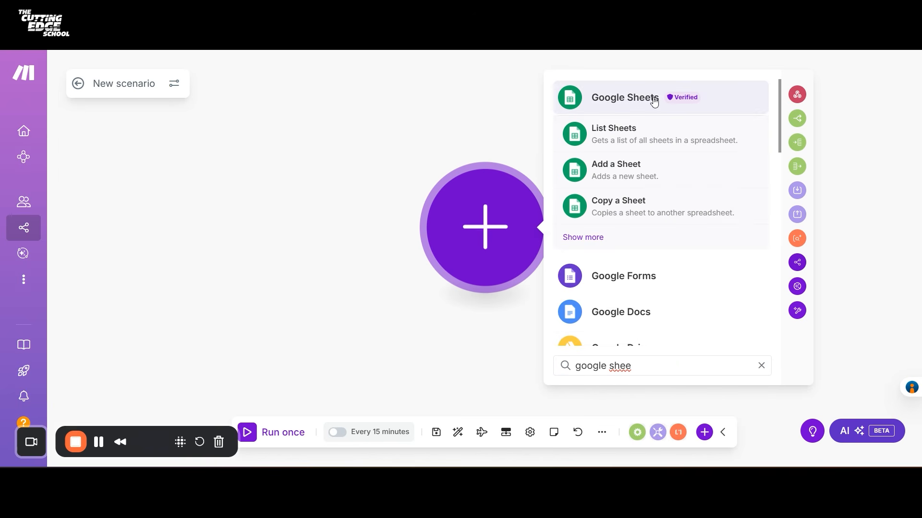
pyautogui.click(591, 237)
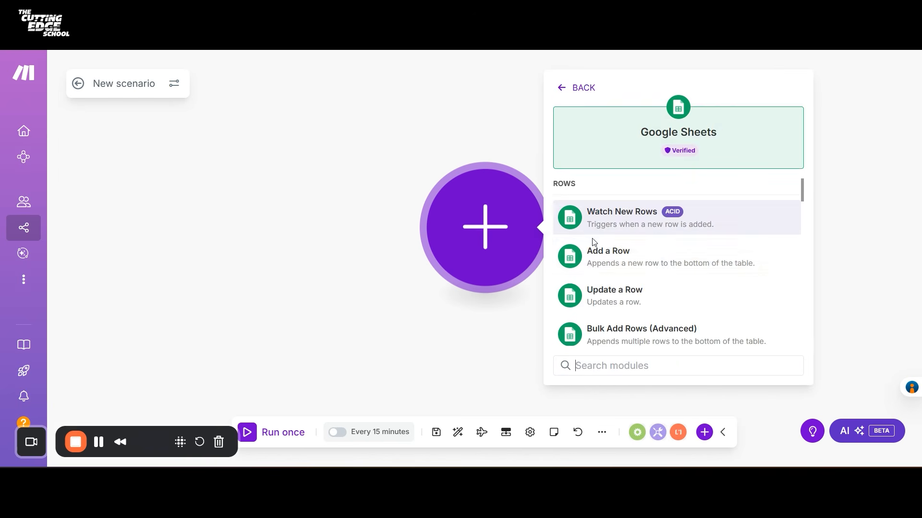
pyautogui.scroll(-1, 722, 263)
pyautogui.scroll(-2, 722, 262)
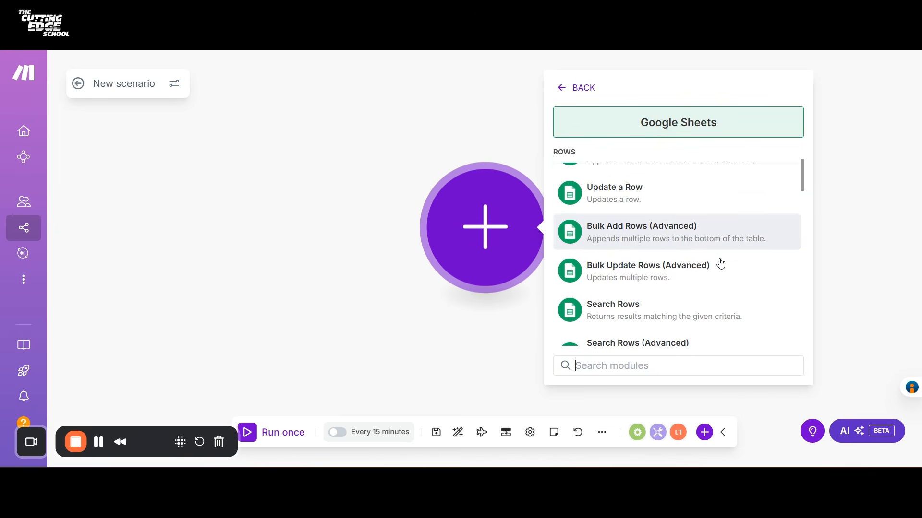
pyautogui.click(702, 299)
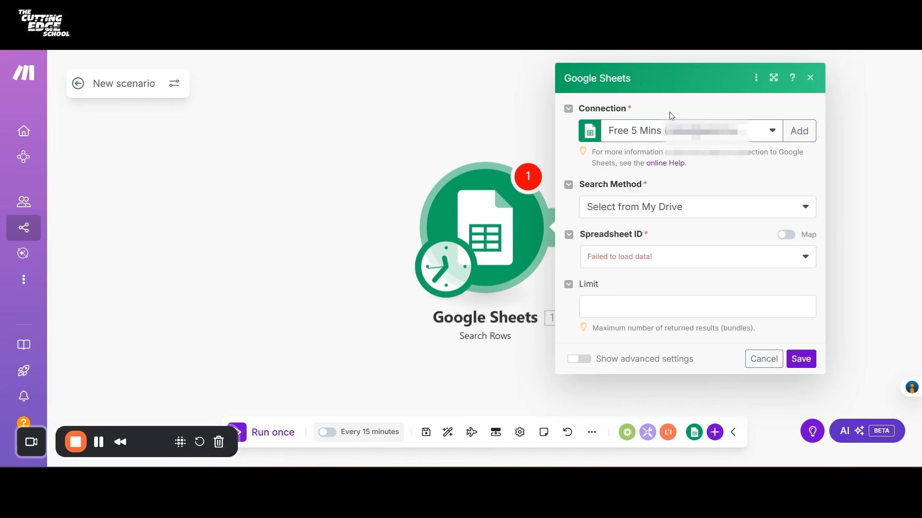
# Create a new Google connection for the Search Rows module by signing in with Google, keeping the name My Google connection
pyautogui.click(797, 138)
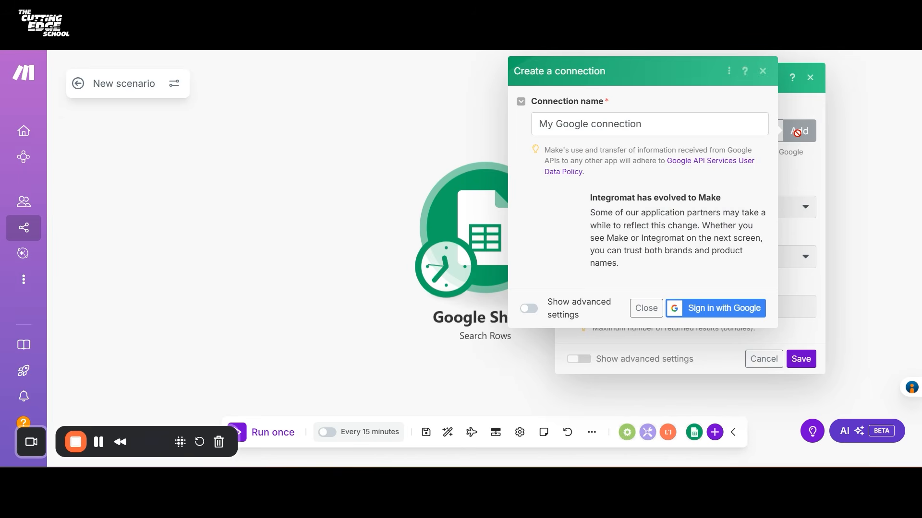
pyautogui.click(715, 307)
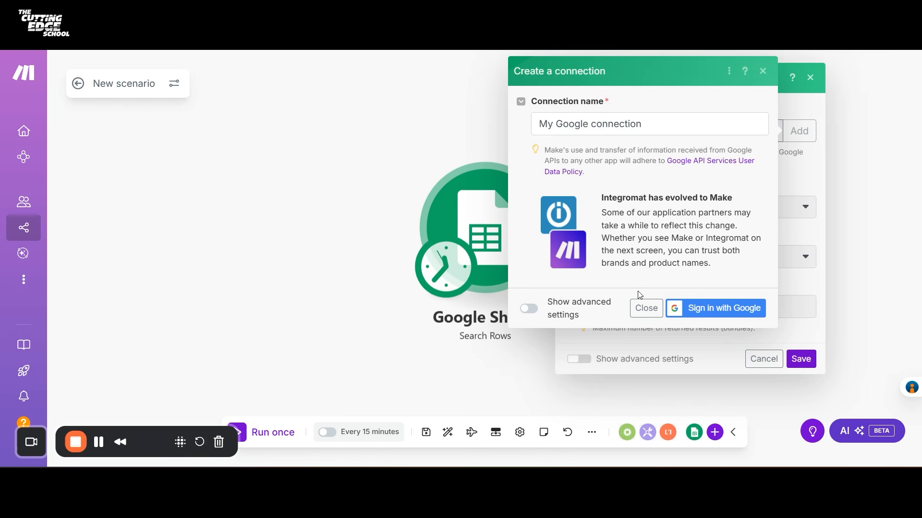
pyautogui.click(646, 308)
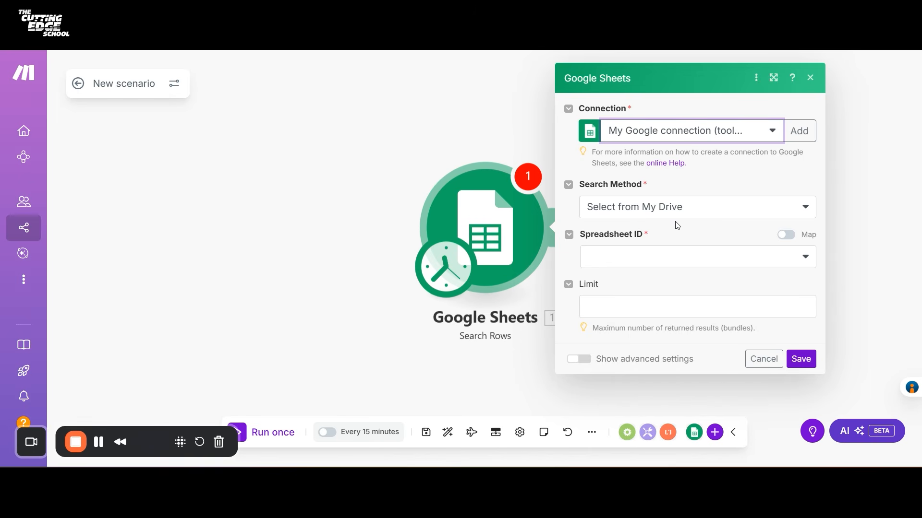
# Point the Search Rows module to Sheet2 of the LinkedIn-Sheet-1 spreadsheet with column range A-BZ
pyautogui.click(665, 255)
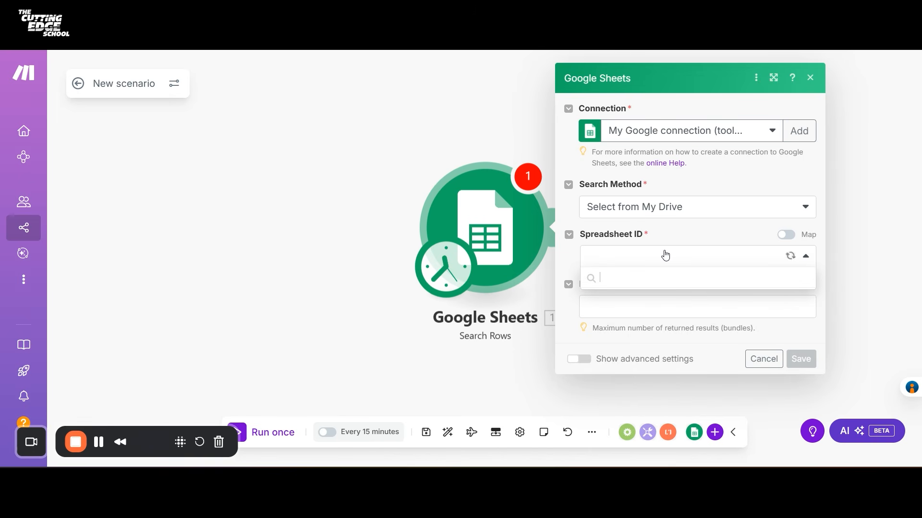
pyautogui.write('linked')
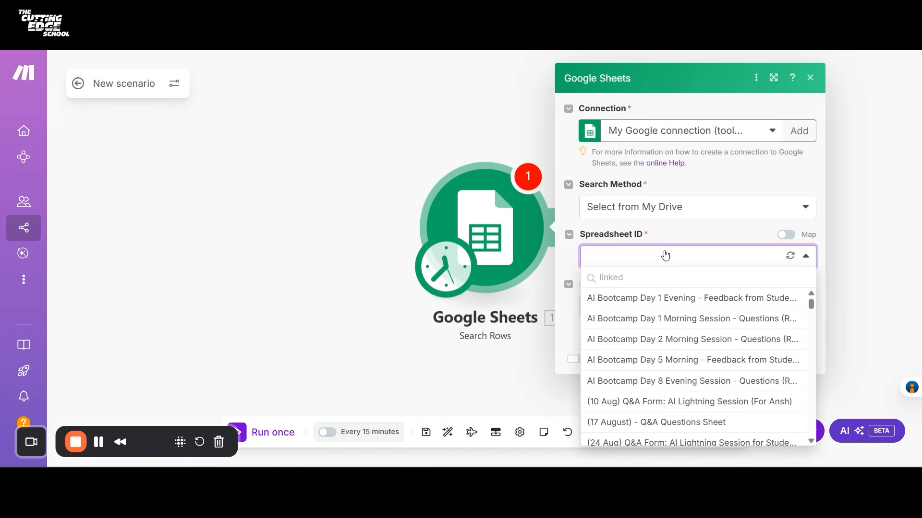
pyautogui.write('in-sheet')
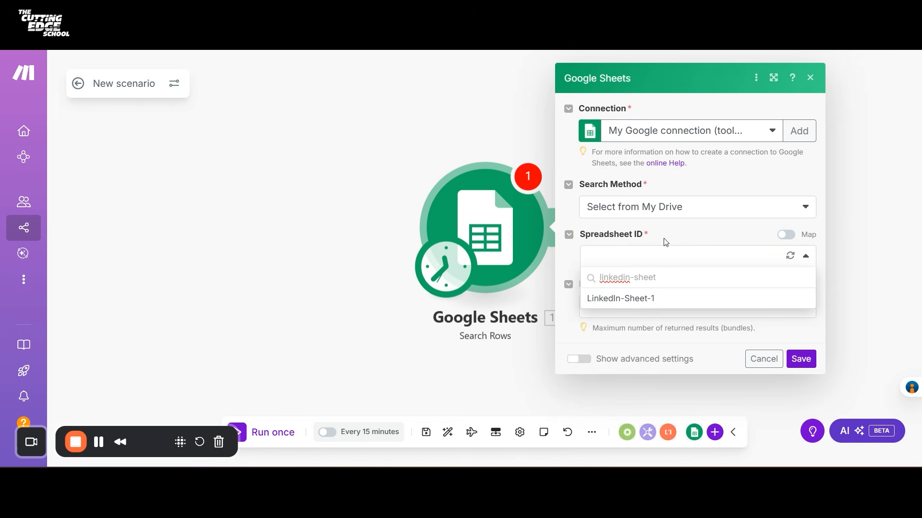
pyautogui.click(667, 299)
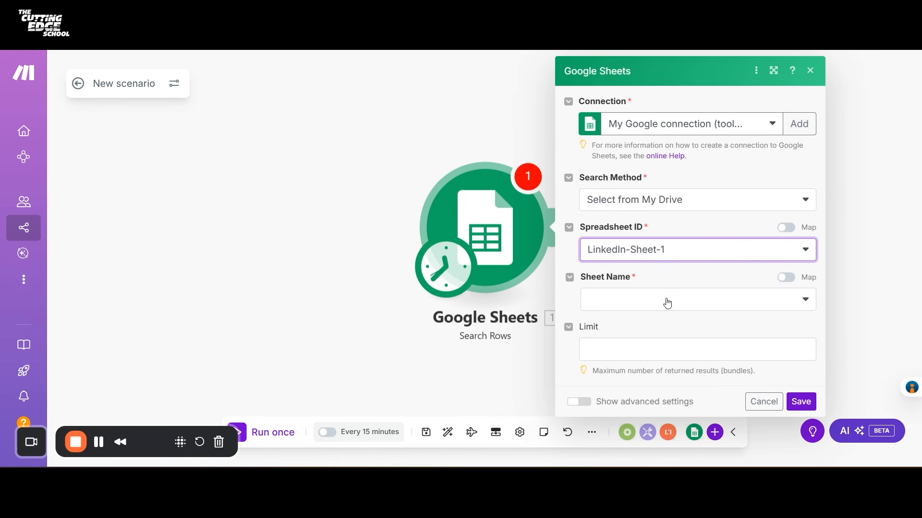
pyautogui.hotkey('ctrl', 'Tab')
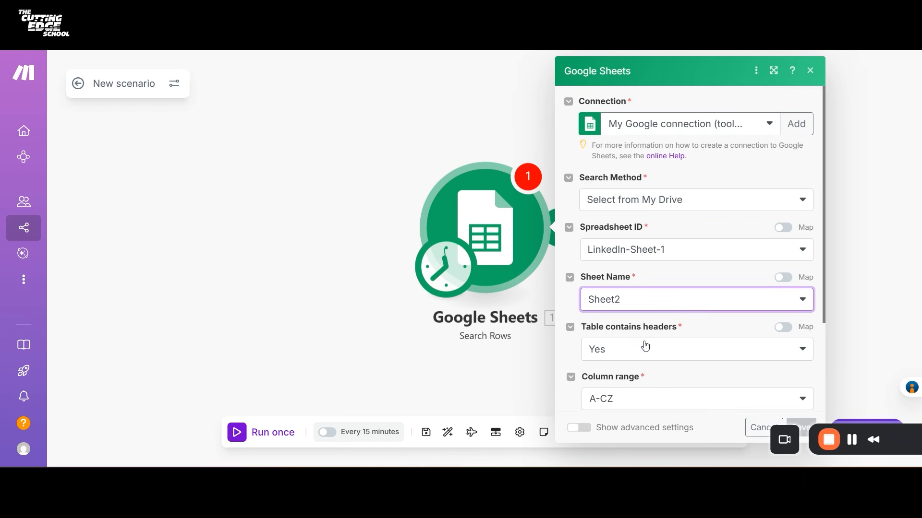
pyautogui.scroll(-3, 645, 345)
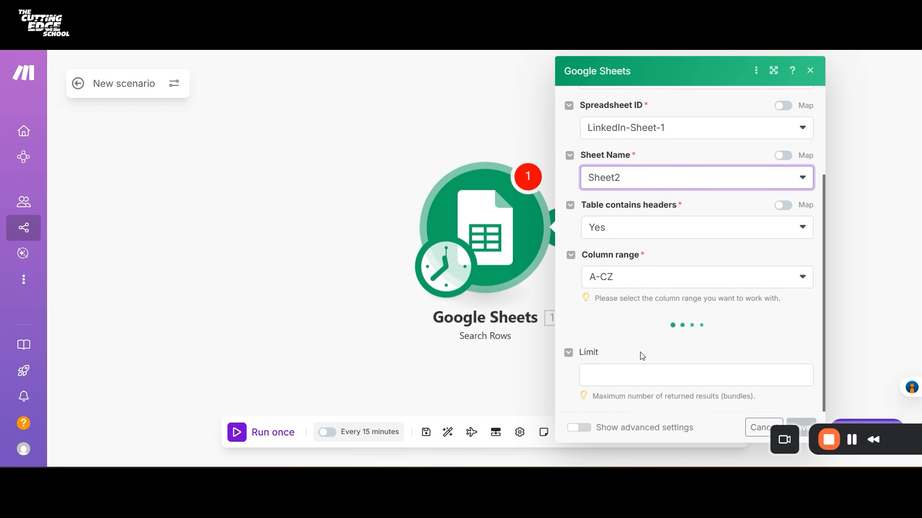
pyautogui.click(647, 283)
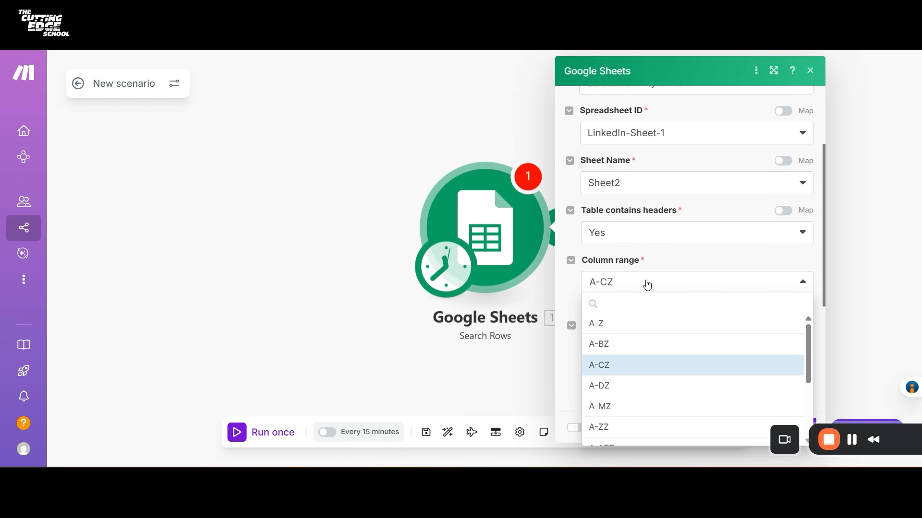
pyautogui.click(637, 344)
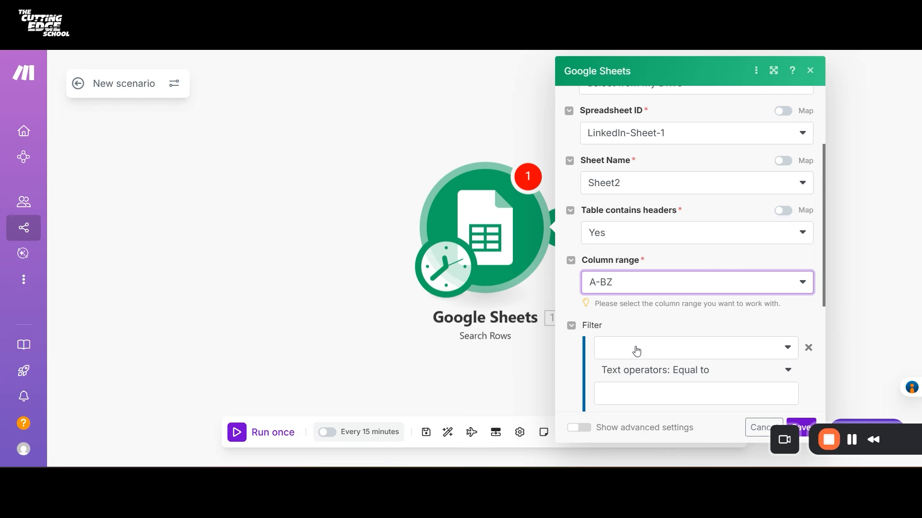
# Set the maximum number of returned results to 1 and save the Search Rows module settings
pyautogui.scroll(-4, 636, 351)
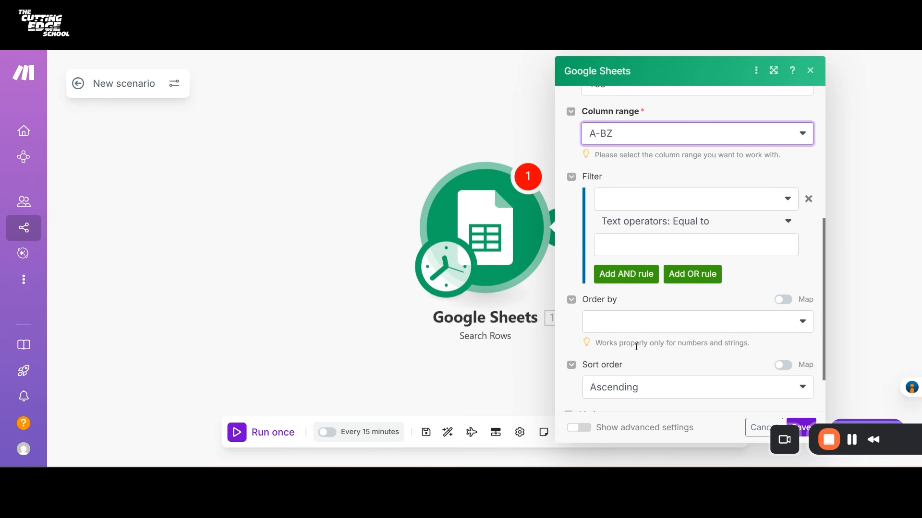
pyautogui.scroll(-1, 625, 234)
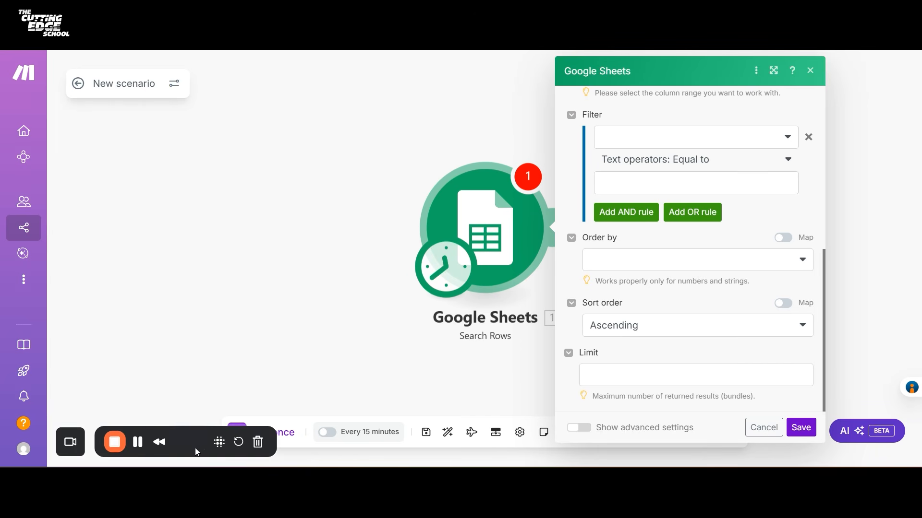
pyautogui.click(653, 370)
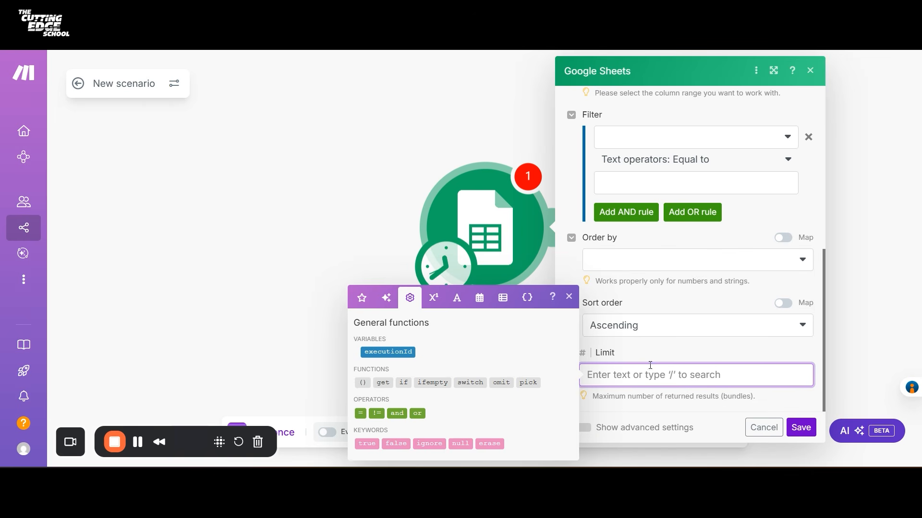
pyautogui.write('4')
pyautogui.press('BackSpace')
pyautogui.write('5')
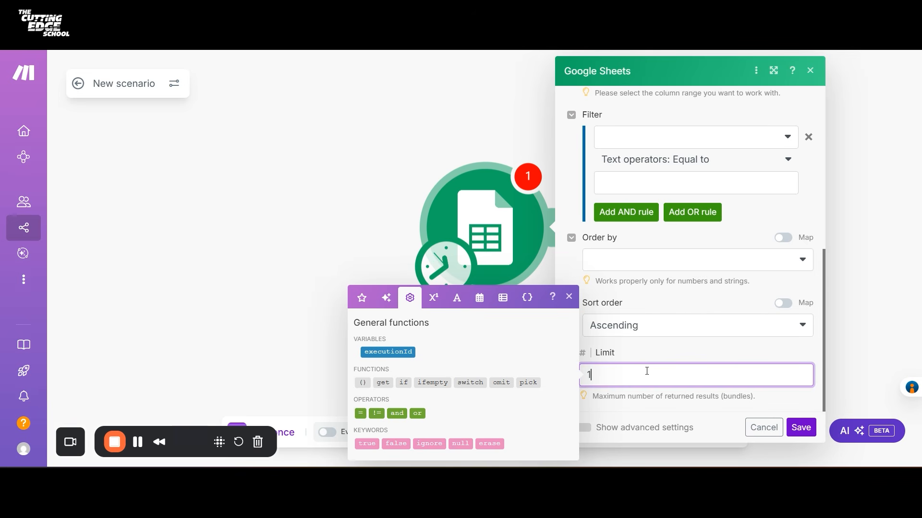
pyautogui.scroll(5, 694, 328)
pyautogui.scroll(-5, 777, 387)
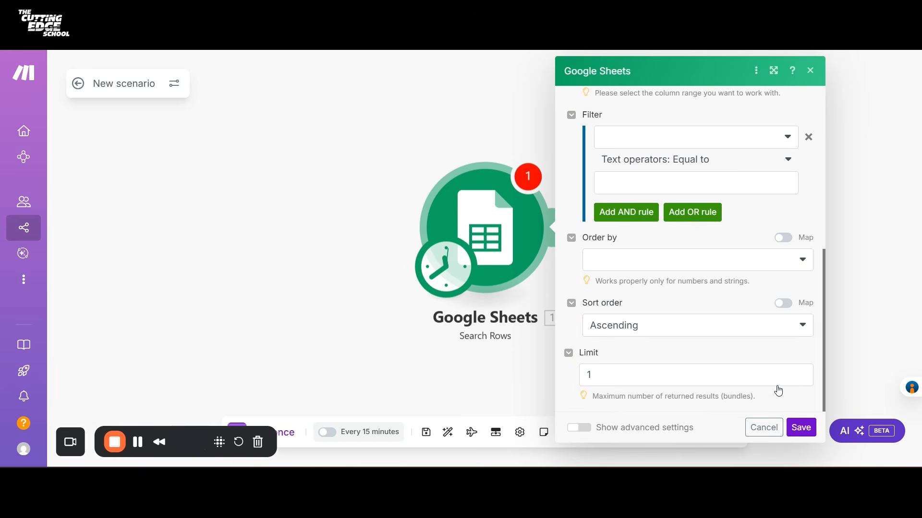
pyautogui.click(801, 428)
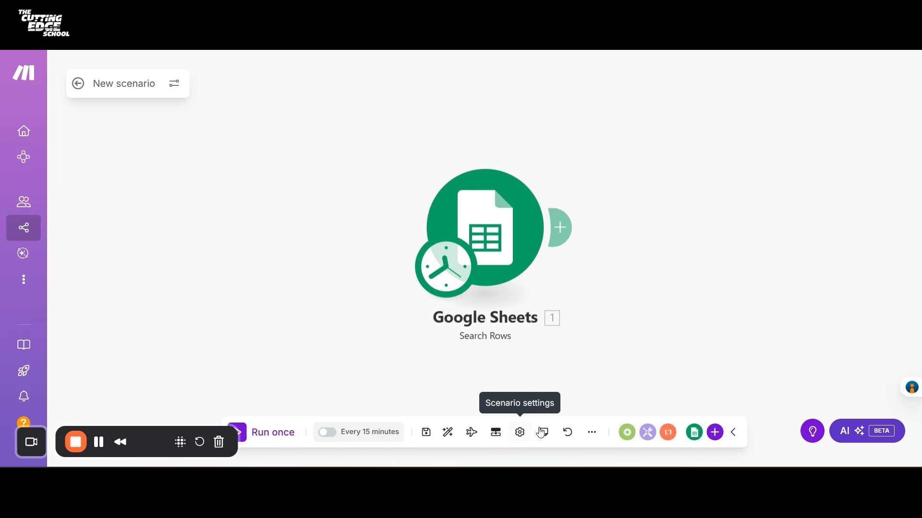
# Save the scenario and add a Scenarios Return output module after the Google Sheets module
pyautogui.click(427, 433)
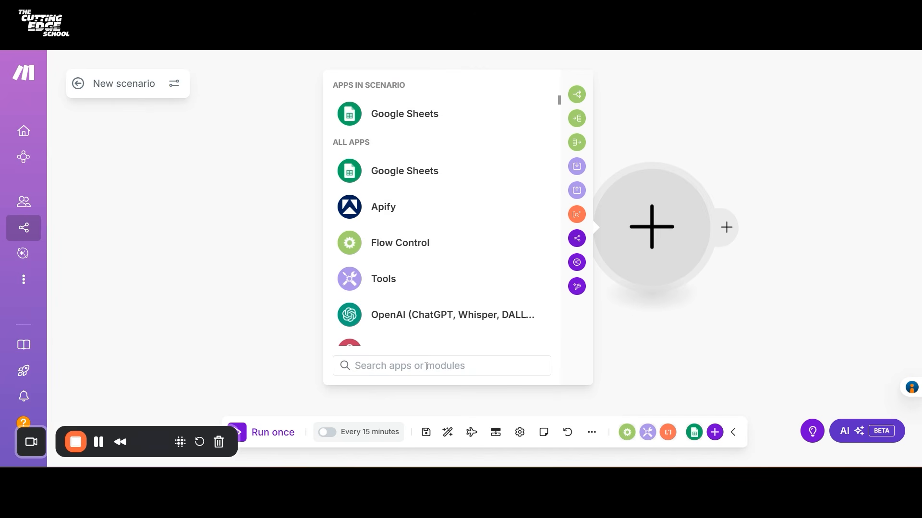
pyautogui.write('return')
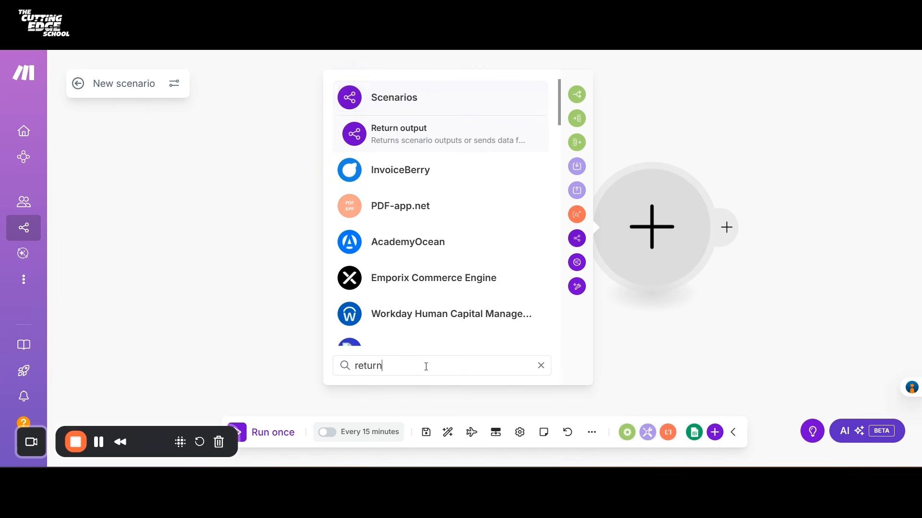
pyautogui.click(471, 136)
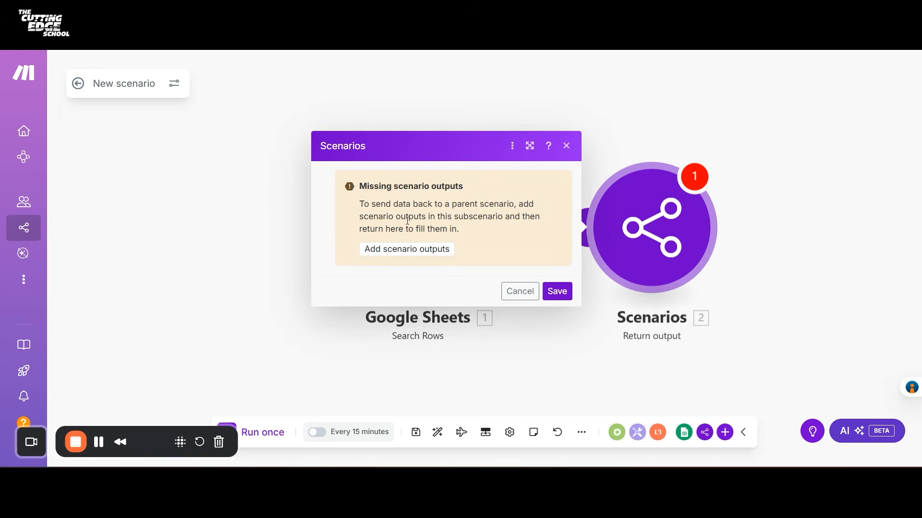
# Add and save a text scenario output named content_idea with the description "the ideas for the content"
pyautogui.click(392, 250)
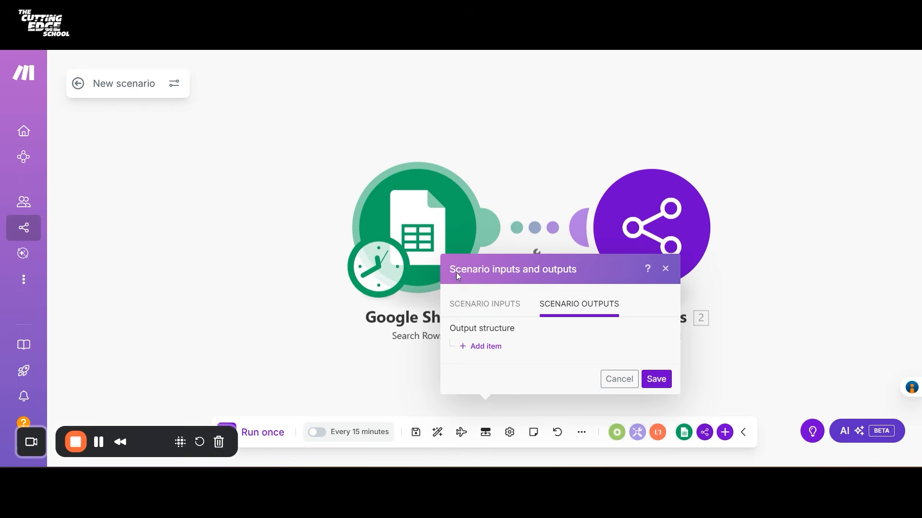
pyautogui.click(484, 346)
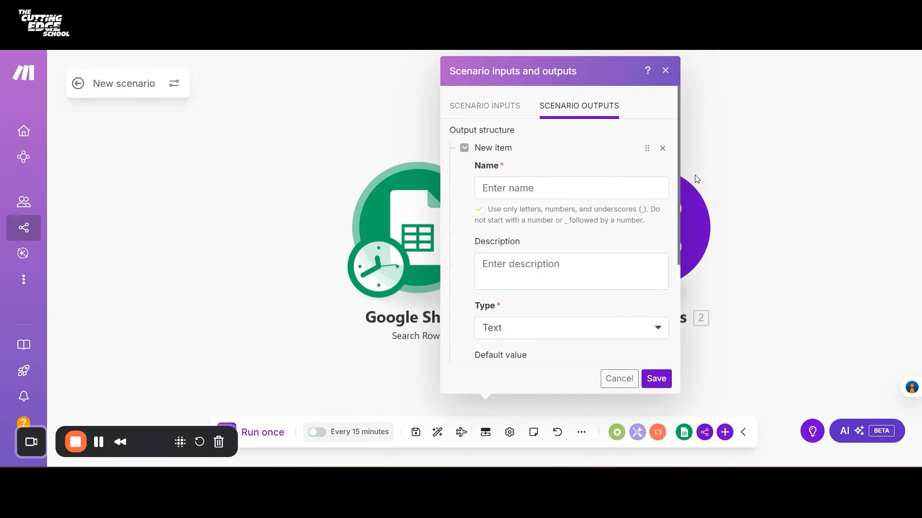
pyautogui.click(618, 191)
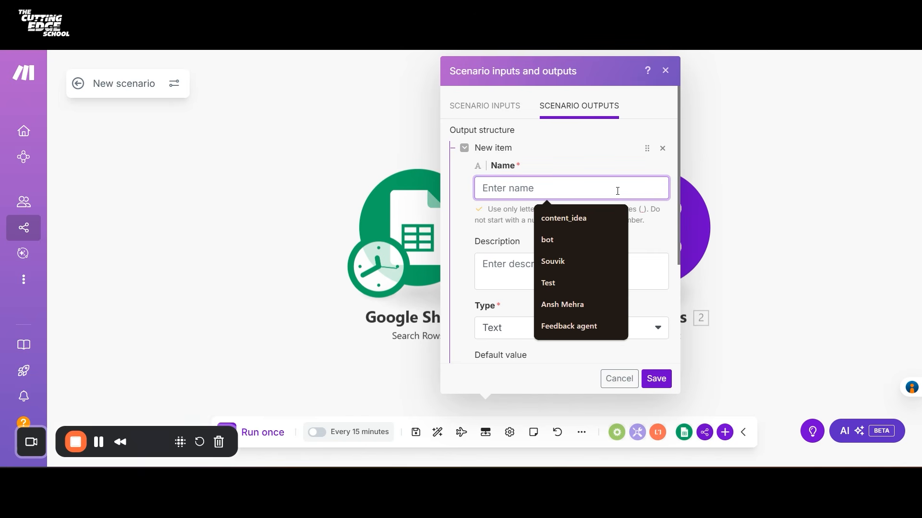
pyautogui.write('content_idea')
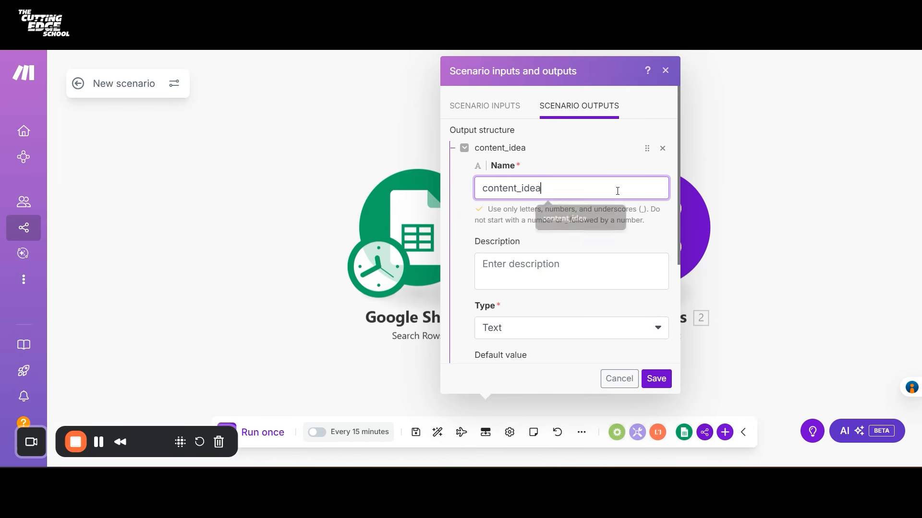
pyautogui.click(596, 263)
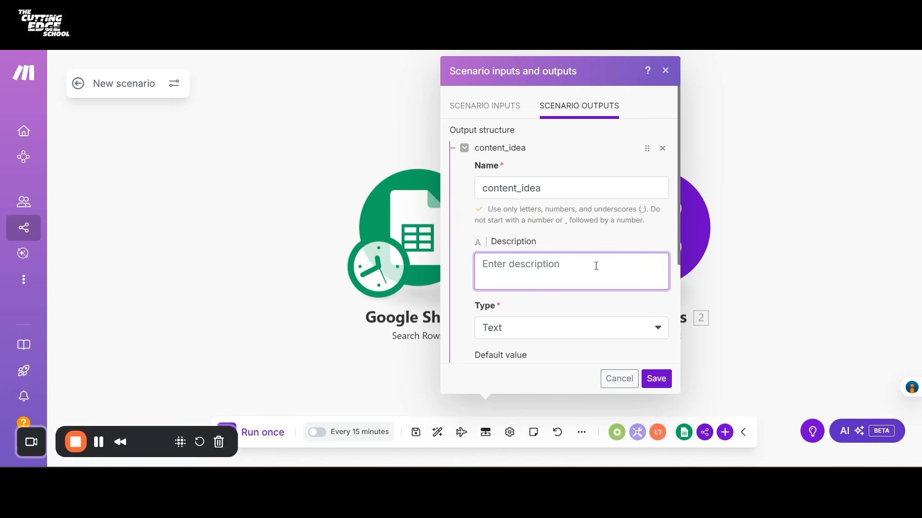
pyautogui.write('the ideas for the content')
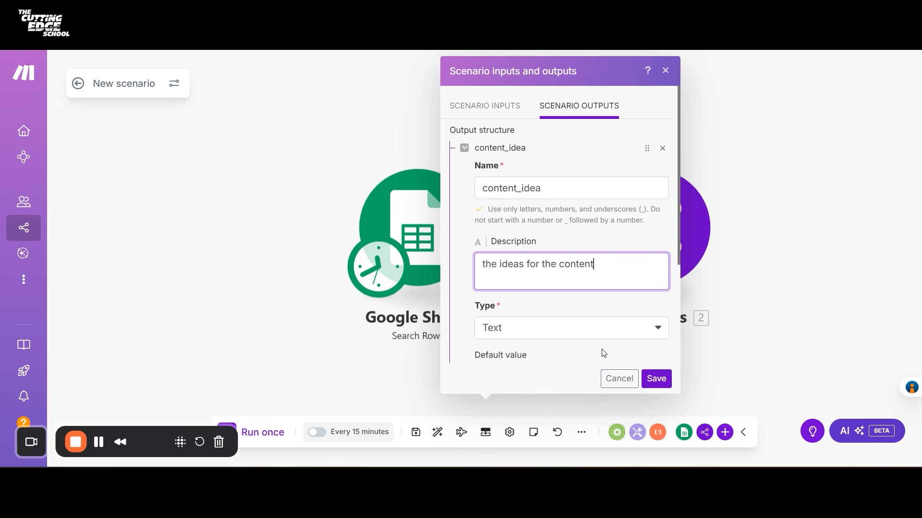
pyautogui.scroll(-3, 604, 354)
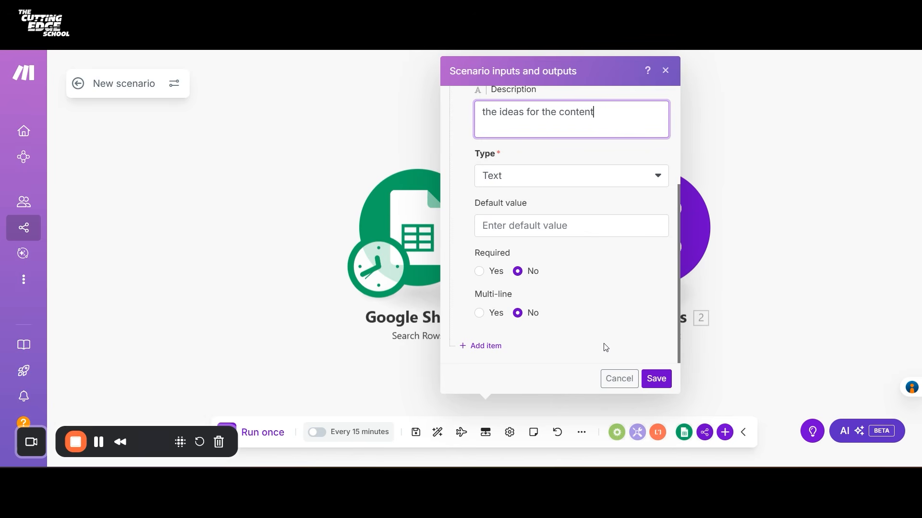
pyautogui.click(650, 380)
# Rename the new scenario as Google sheets tool v3
pyautogui.tripleClick(132, 87)
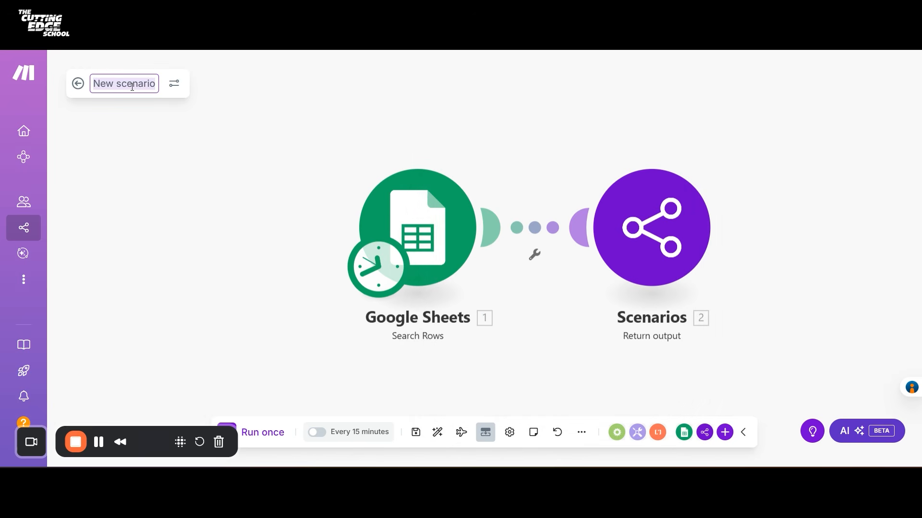
pyautogui.write('Google sheets tool v3')
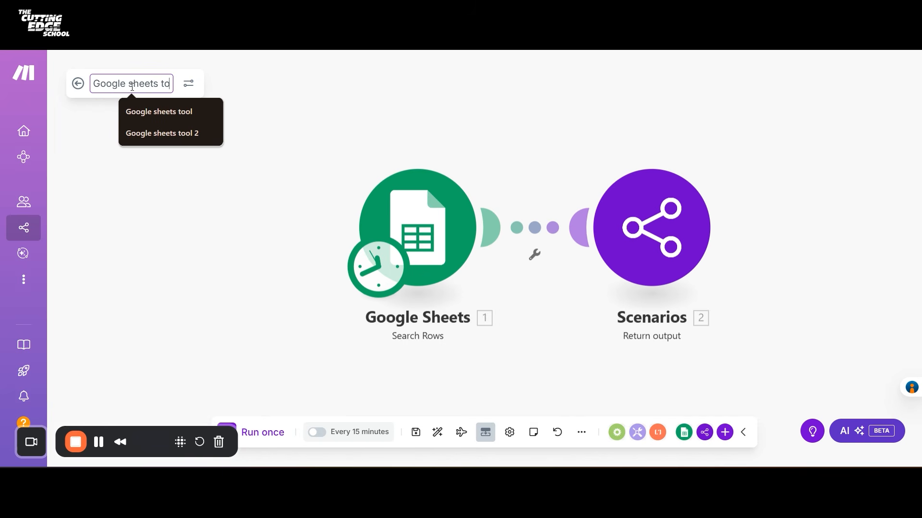
pyautogui.press('Return')
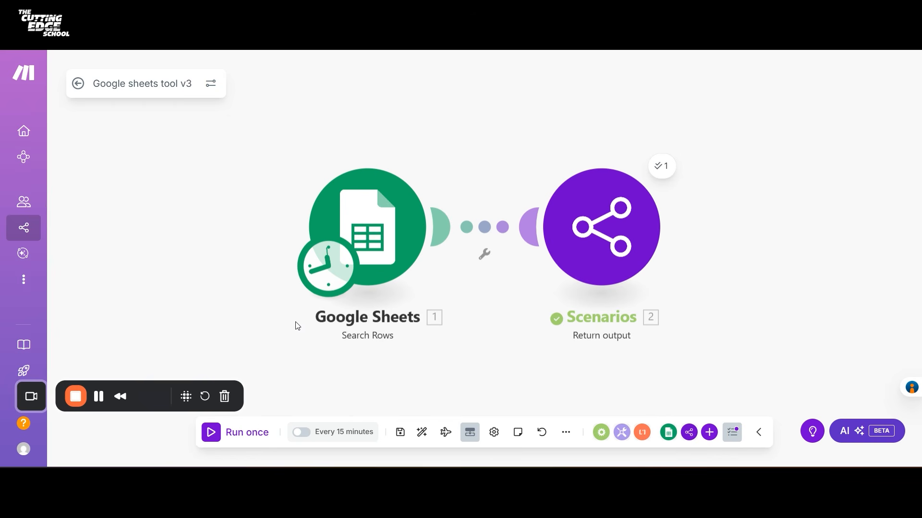
# Run the scenario once and examine the output bundle returned by the Google Sheets Search Rows module
pyautogui.click(223, 427)
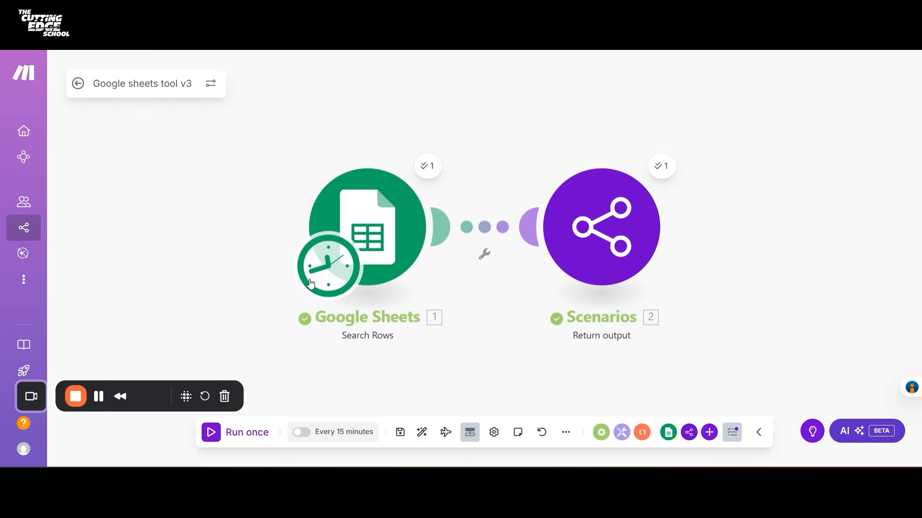
pyautogui.click(433, 169)
pyautogui.scroll(-3, 605, 288)
pyautogui.moveTo(522, 229); pyautogui.dragTo(638, 339)
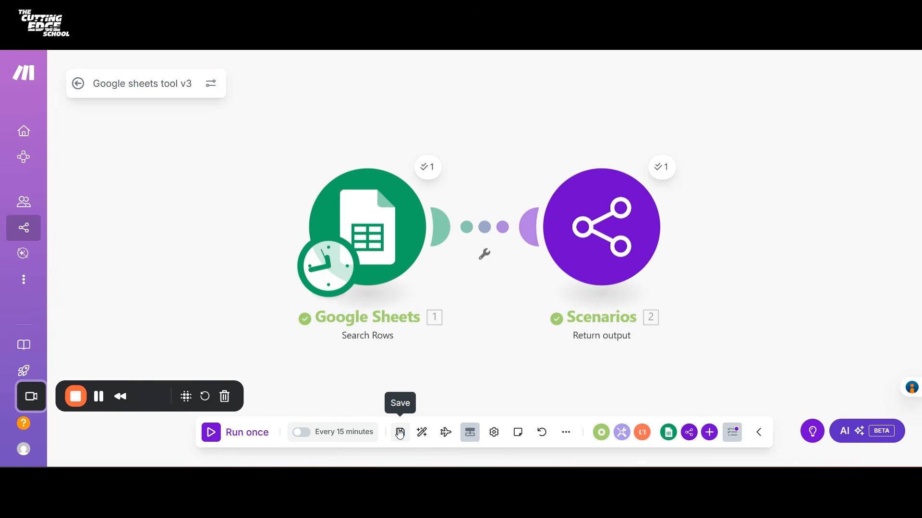
# Create another new scenario and add the OpenAI (ChatGPT, Whisper, DALL-E) Create a model response module as its first module
pyautogui.click(290, 11)
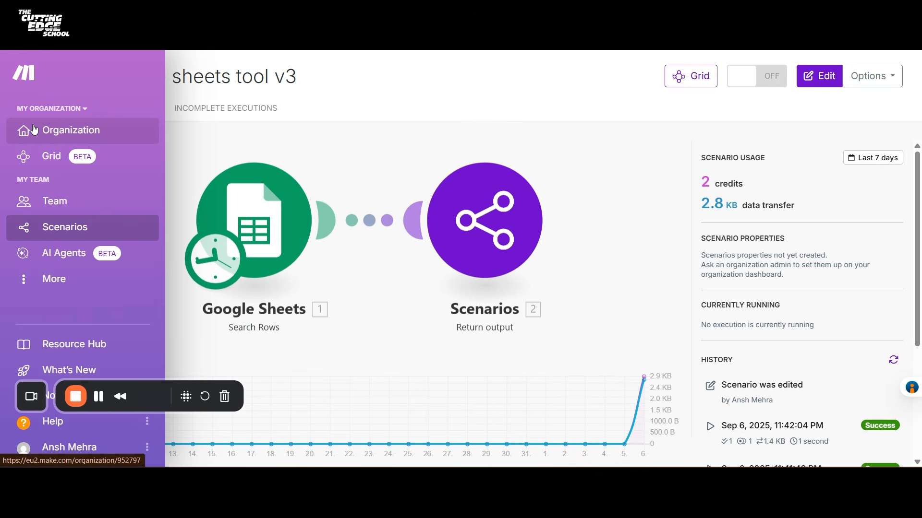
pyautogui.click(34, 129)
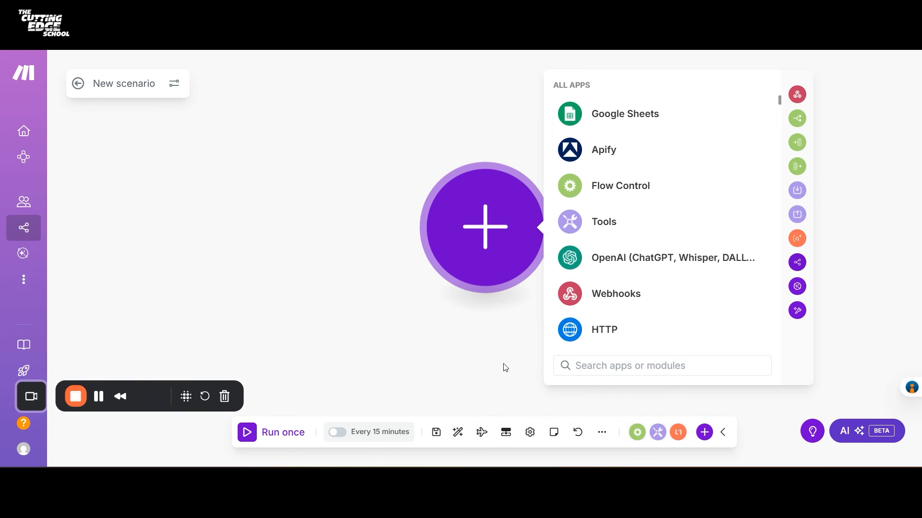
pyautogui.click(594, 367)
pyautogui.write('openai')
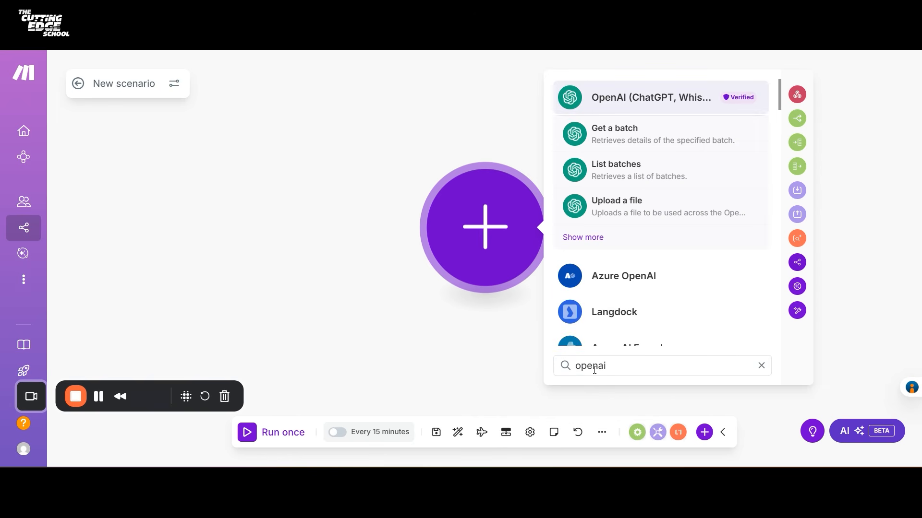
pyautogui.click(638, 97)
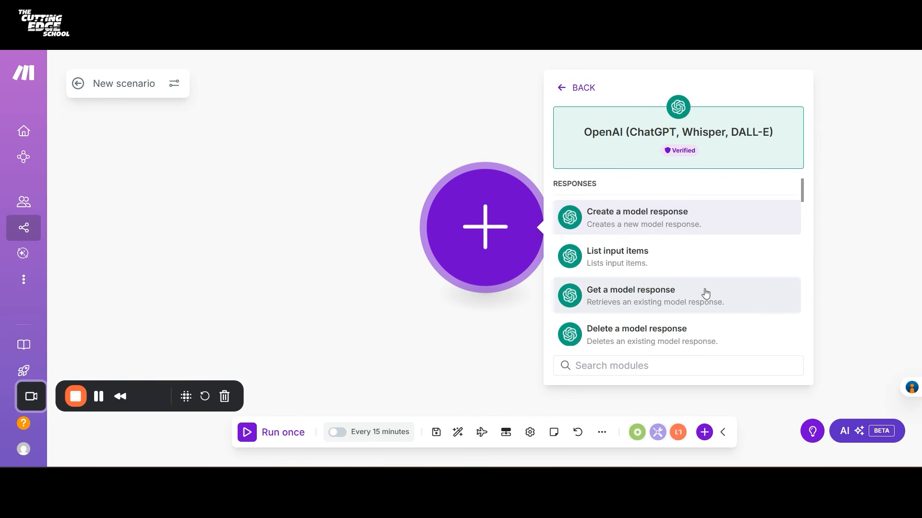
pyautogui.click(713, 228)
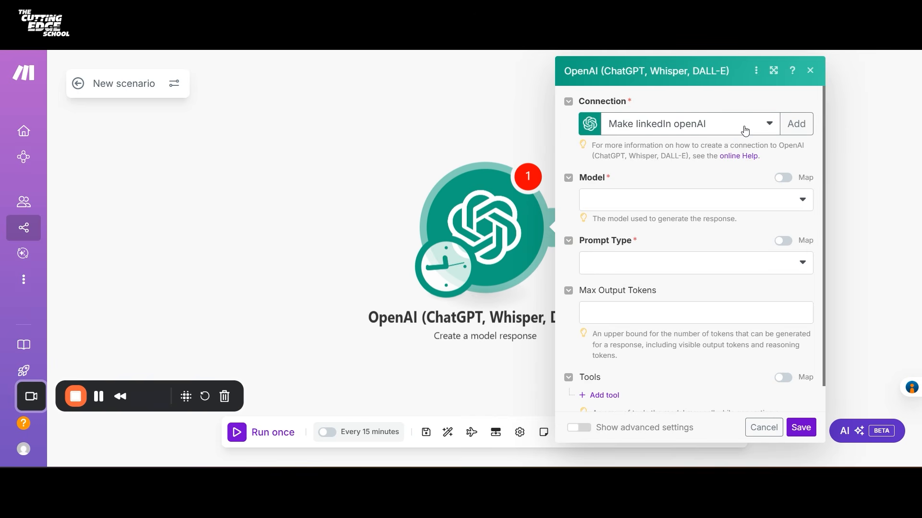
# Open a new OpenAI connection form and look at how a secret key is created on the OpenAI platform's API keys page
pyautogui.click(796, 124)
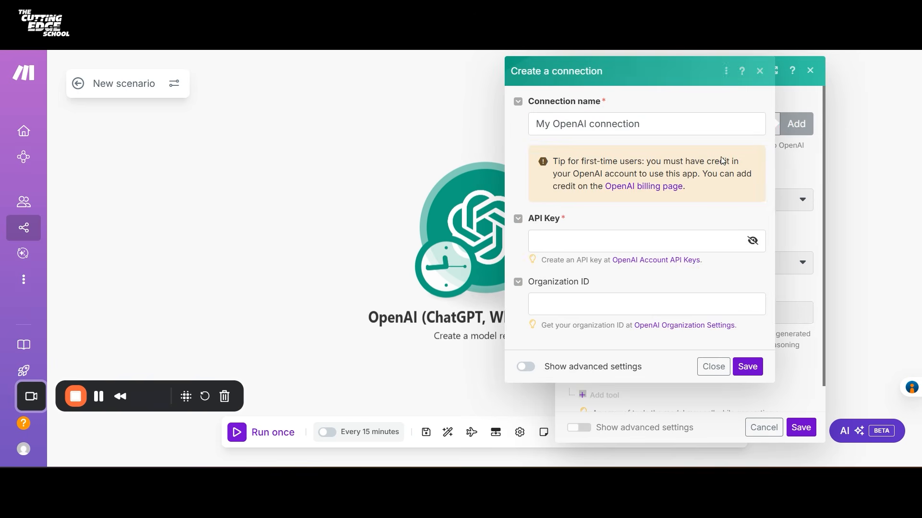
pyautogui.click(609, 238)
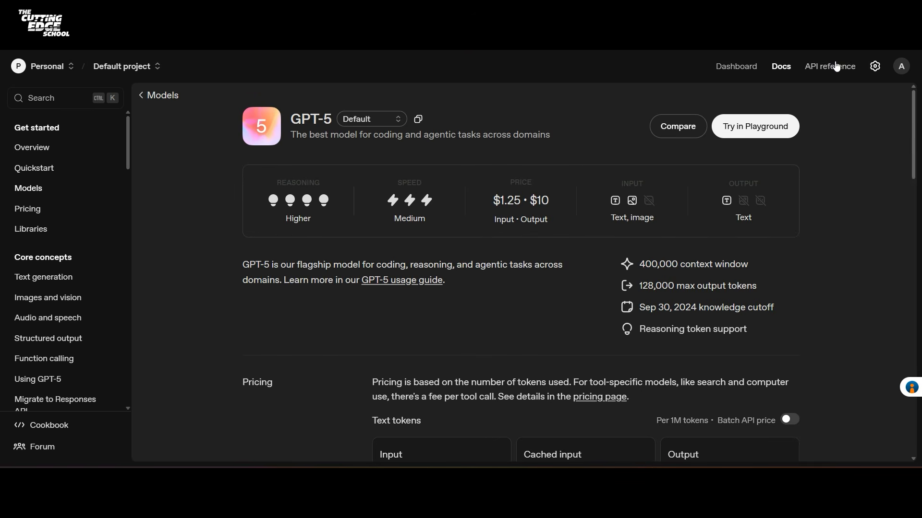
pyautogui.click(902, 66)
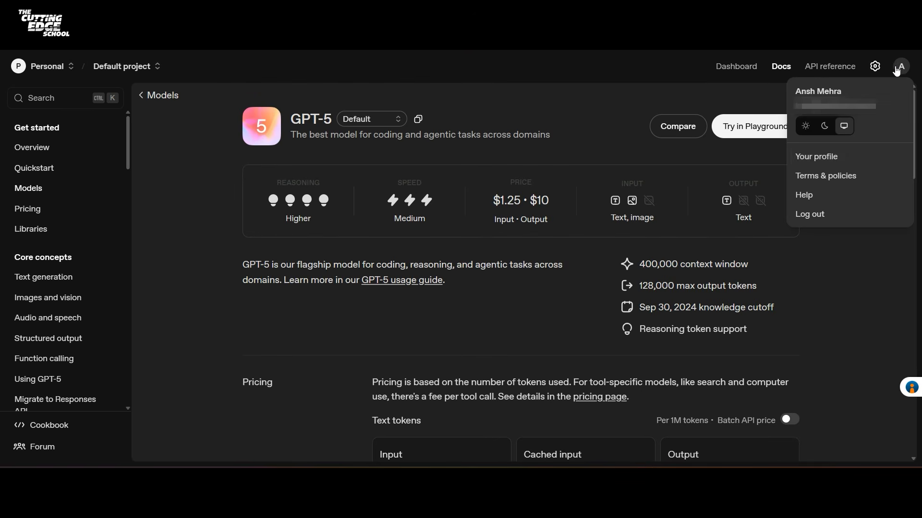
pyautogui.click(823, 157)
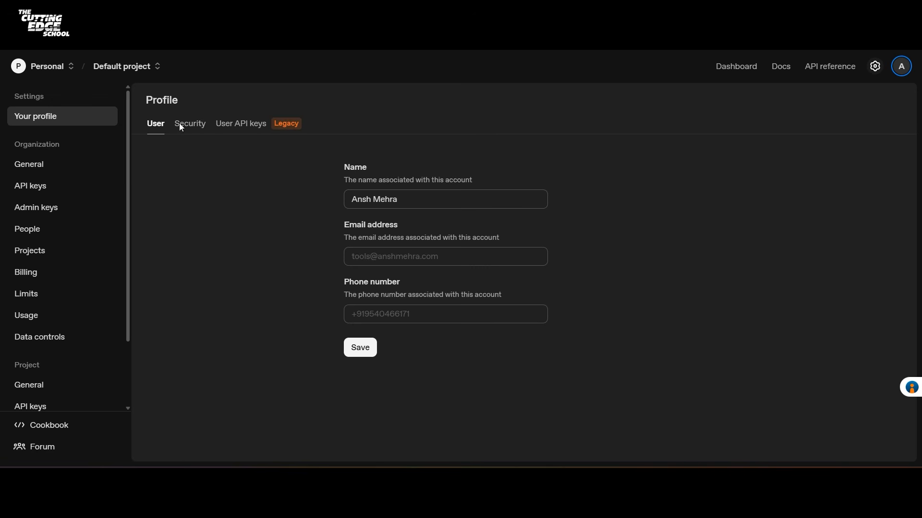
pyautogui.click(82, 188)
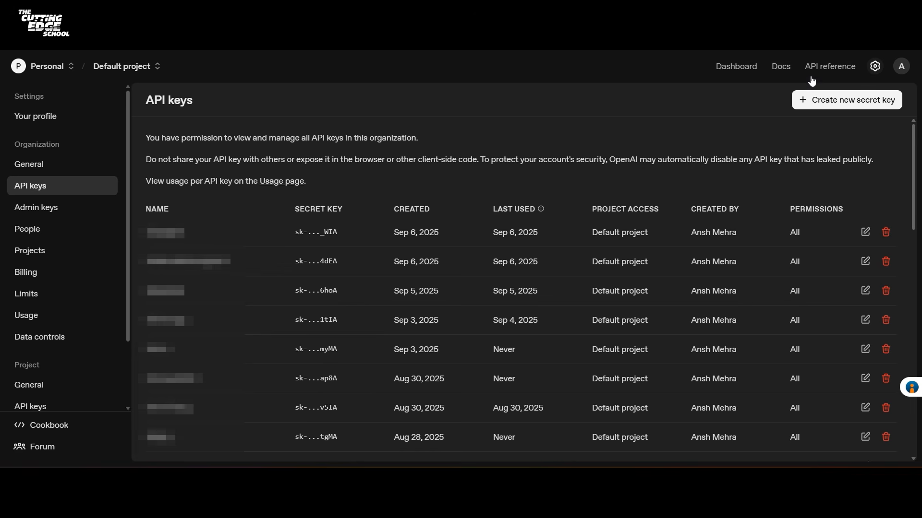
pyautogui.click(835, 101)
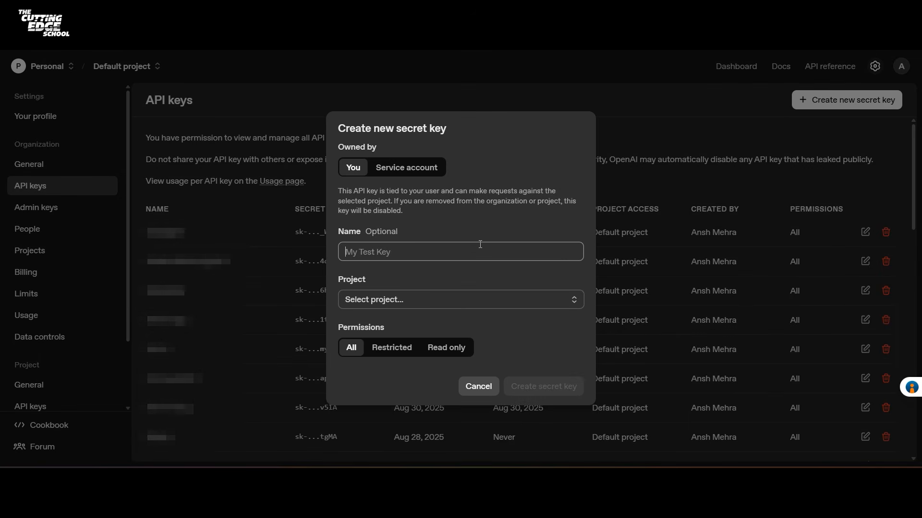
pyautogui.press('Escape')
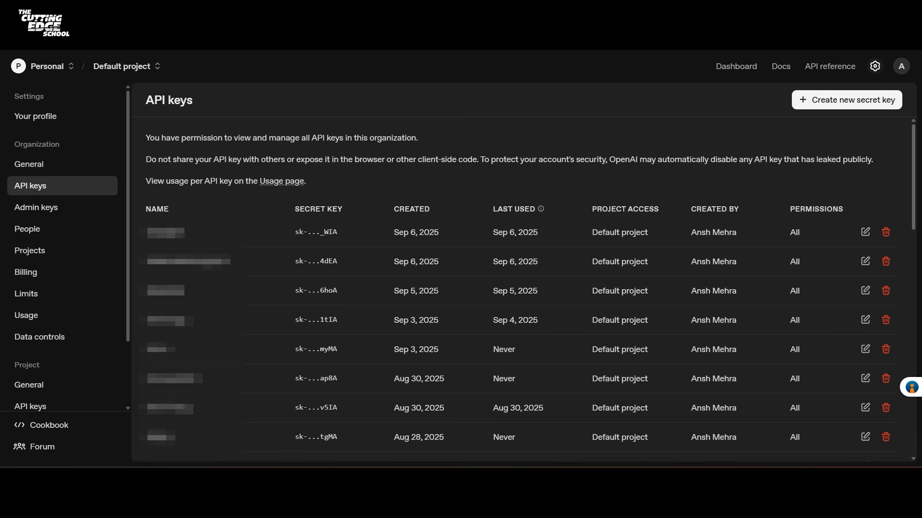
# Return to the Make scenario and discard the unfinished My OpenAI connection
pyautogui.click(508, 10)
pyautogui.click(614, 10)
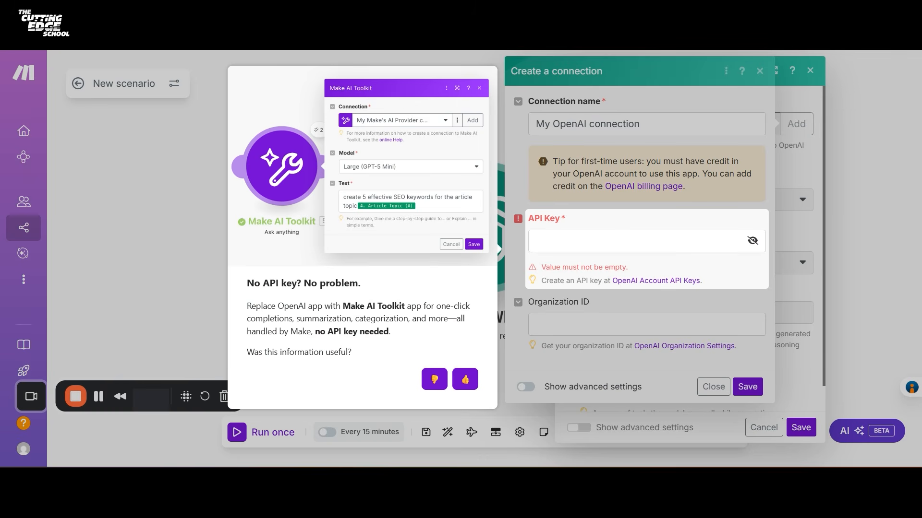
pyautogui.click(570, 235)
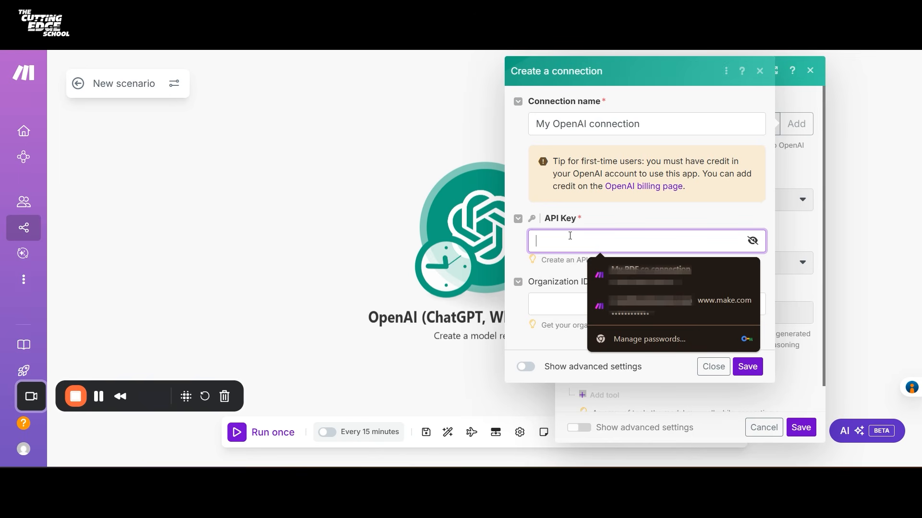
pyautogui.click(785, 88)
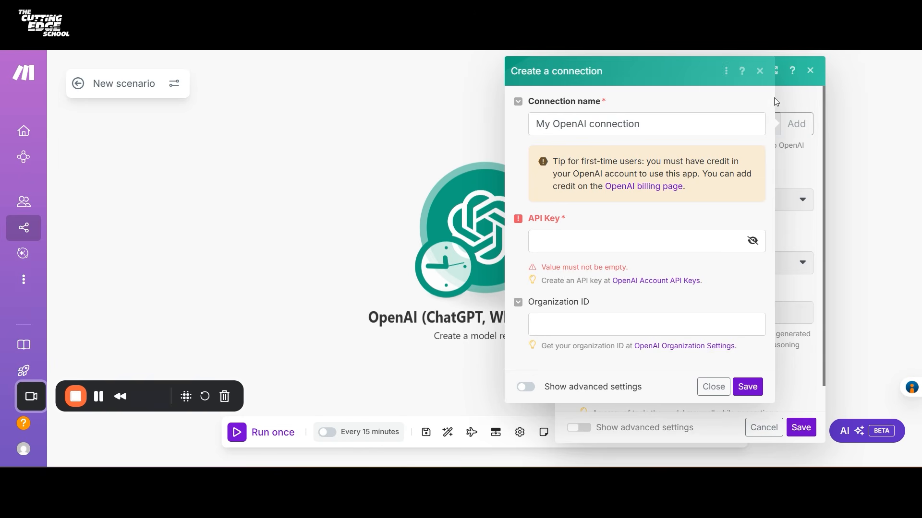
pyautogui.click(713, 387)
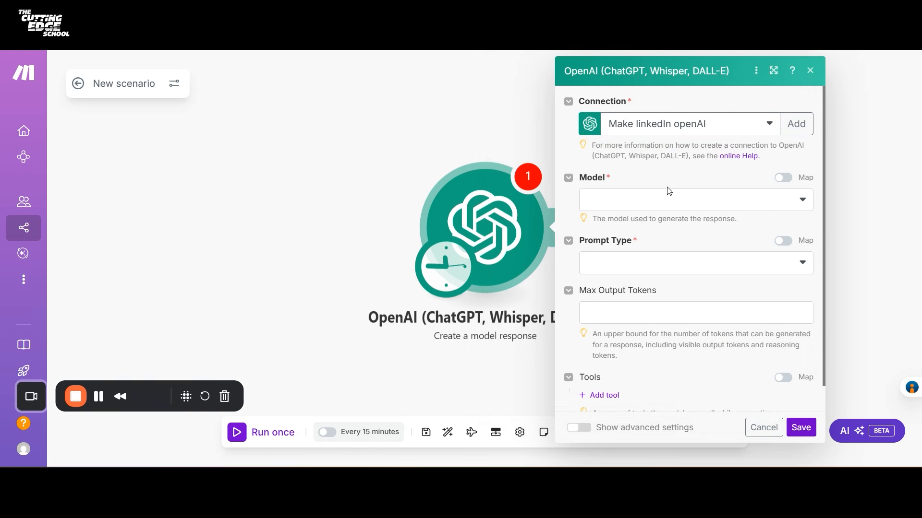
# Configure the OpenAI module with the Make linkedIn openAI connection, the GPT-5: gpt-5 (system) model and the Text prompt type
pyautogui.click(671, 128)
pyautogui.click(665, 143)
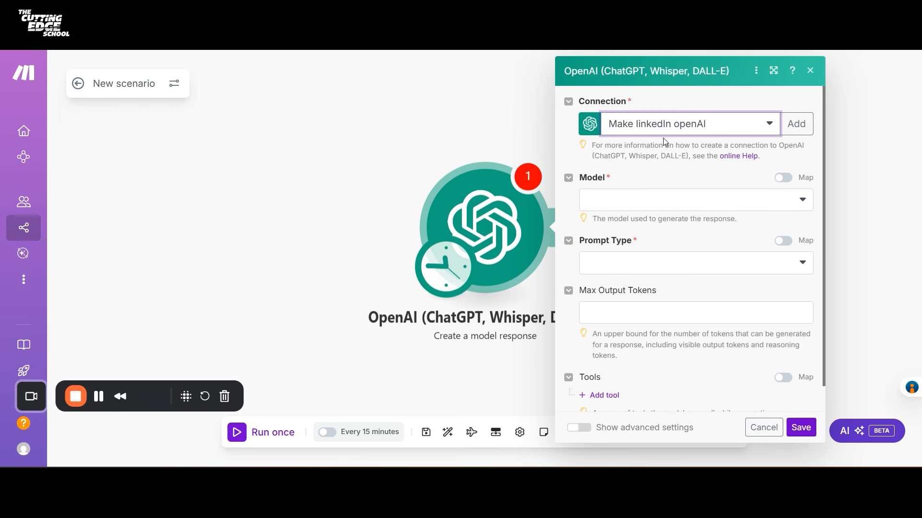
pyautogui.click(659, 204)
pyautogui.click(669, 262)
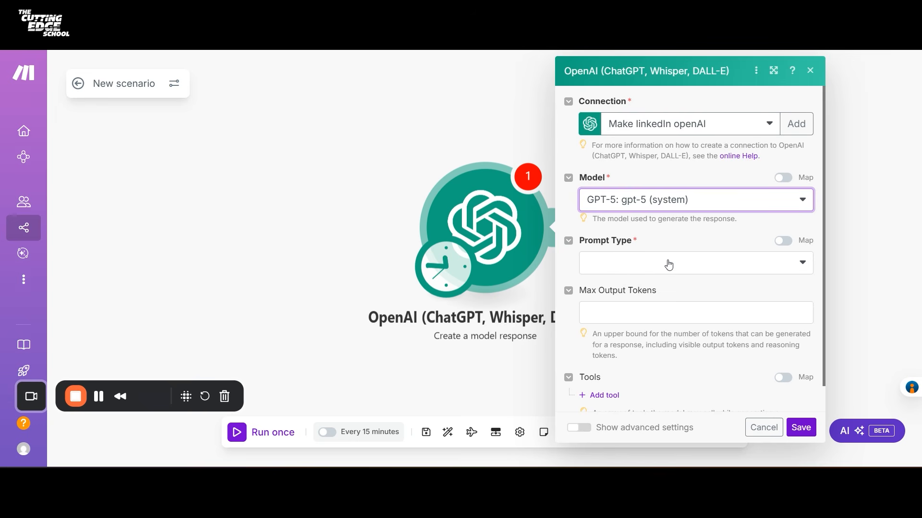
pyautogui.click(668, 265)
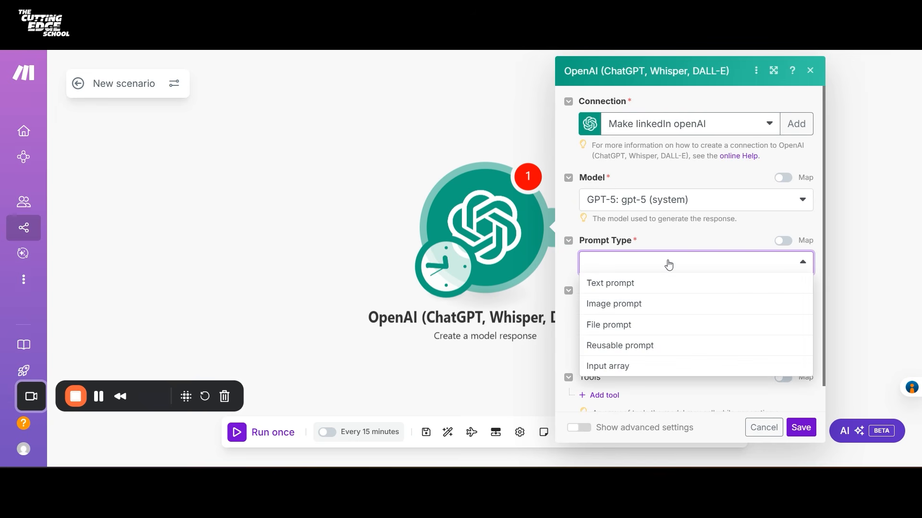
pyautogui.click(668, 283)
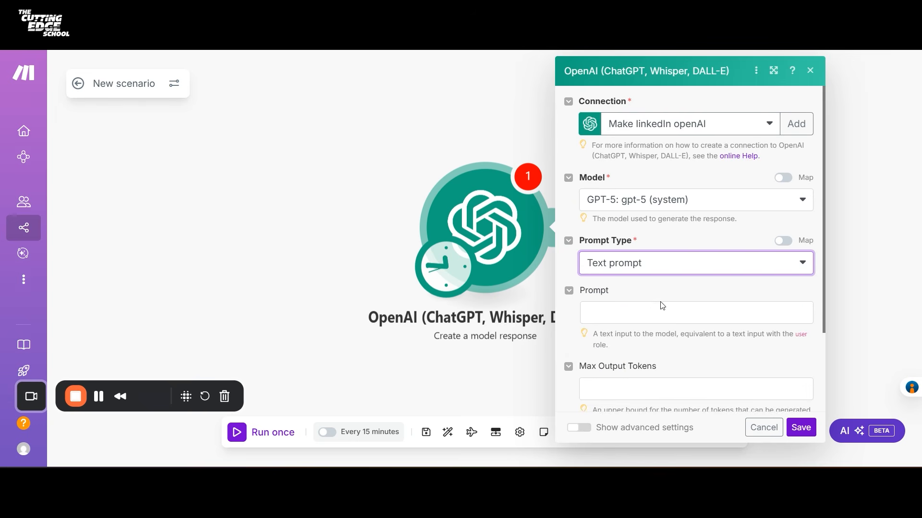
pyautogui.click(678, 270)
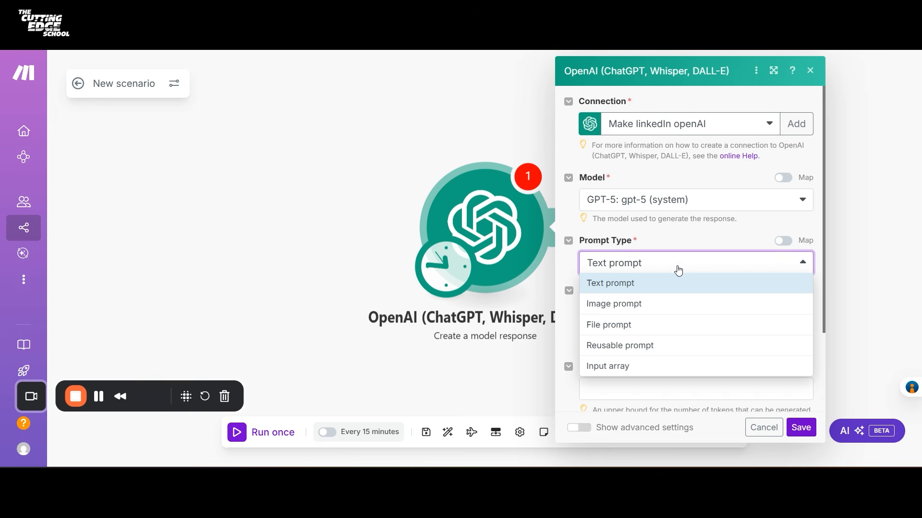
pyautogui.click(676, 283)
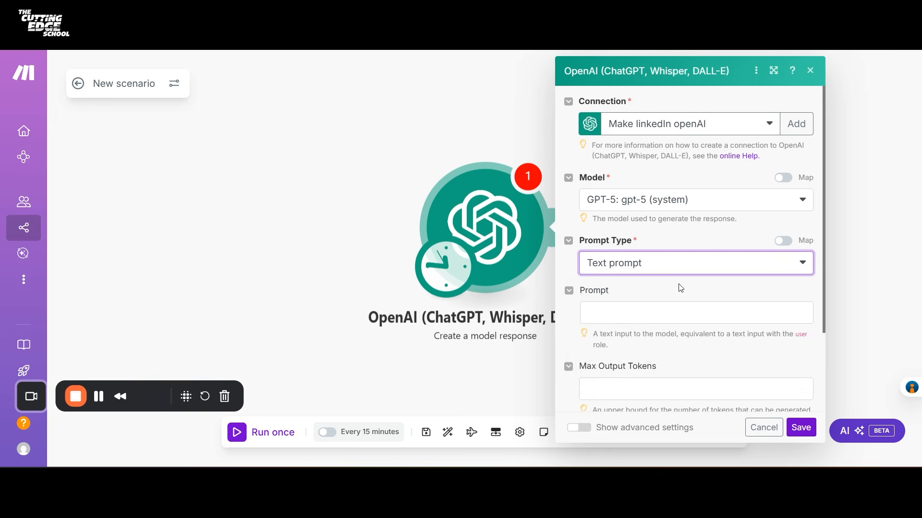
# Enter the prompt "Create a highly engaging instagram reel script for" in the OpenAI module and close its settings
pyautogui.click(650, 320)
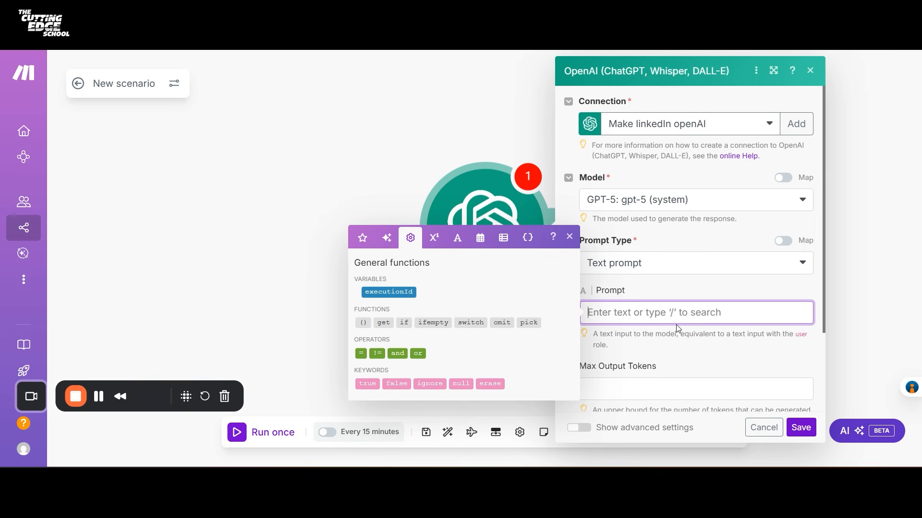
pyautogui.write('Cr')
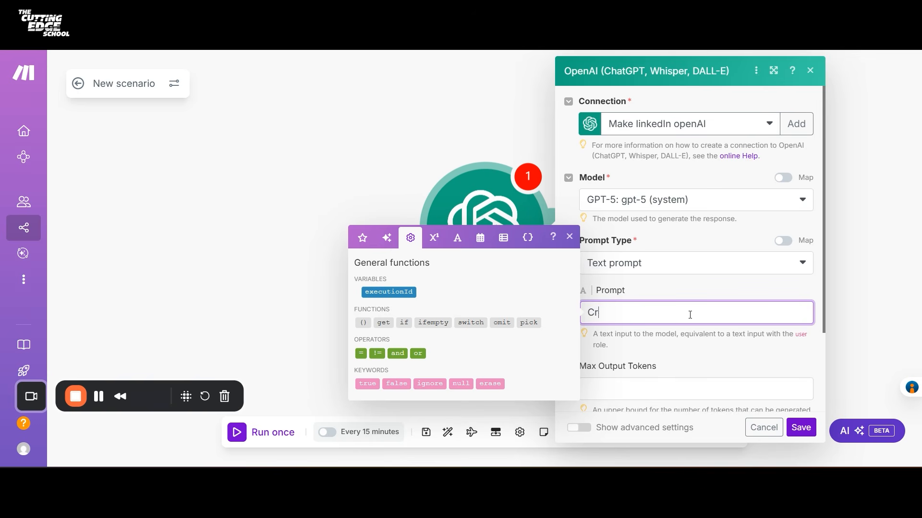
pyautogui.write('eate a highly engagi')
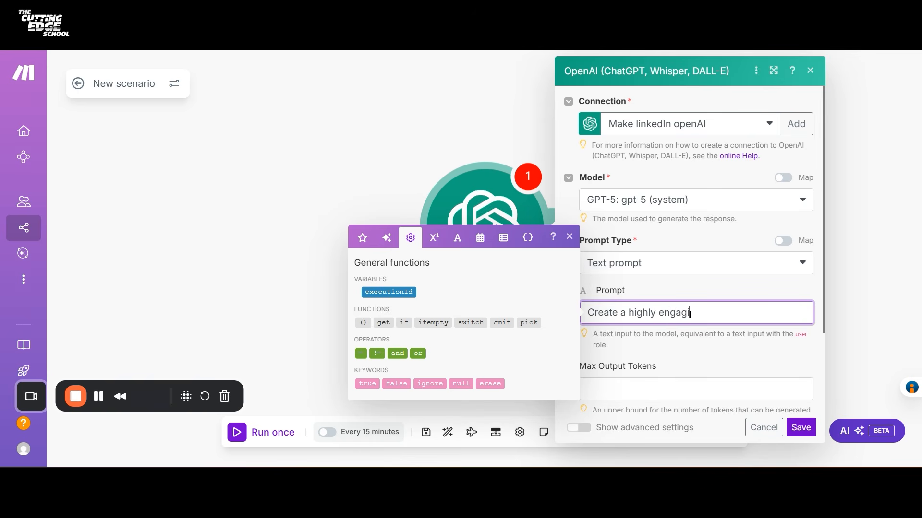
pyautogui.write('ng instagram reel script for')
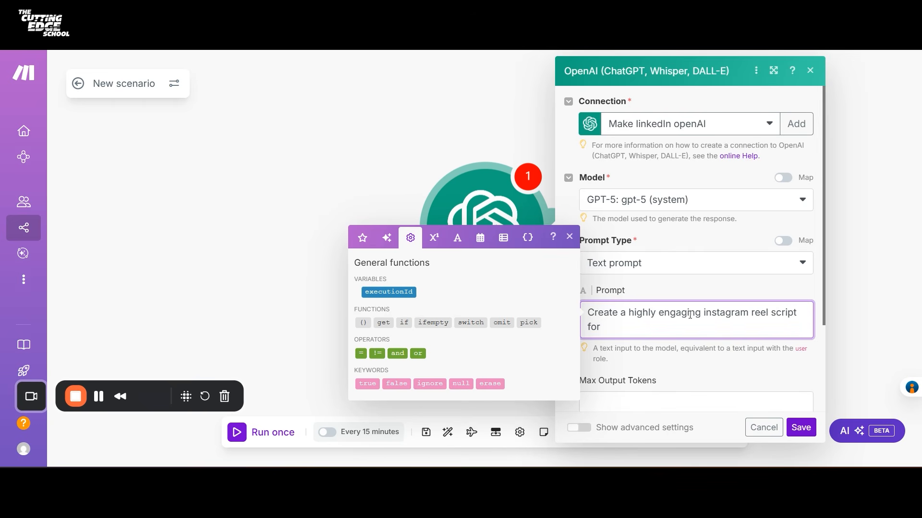
pyautogui.click(473, 97)
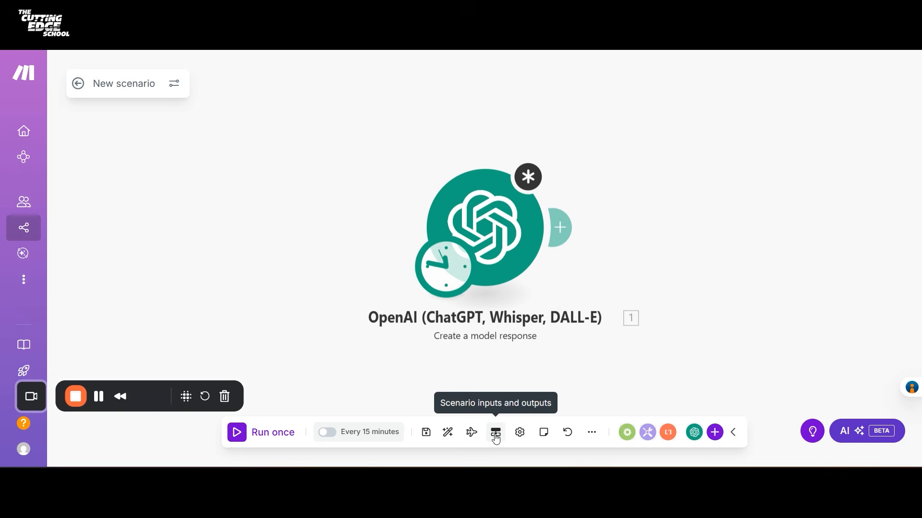
# Add a text scenario input named content_idea with the description "the ideas for the content" and save the input structure
pyautogui.click(496, 437)
pyautogui.click(599, 188)
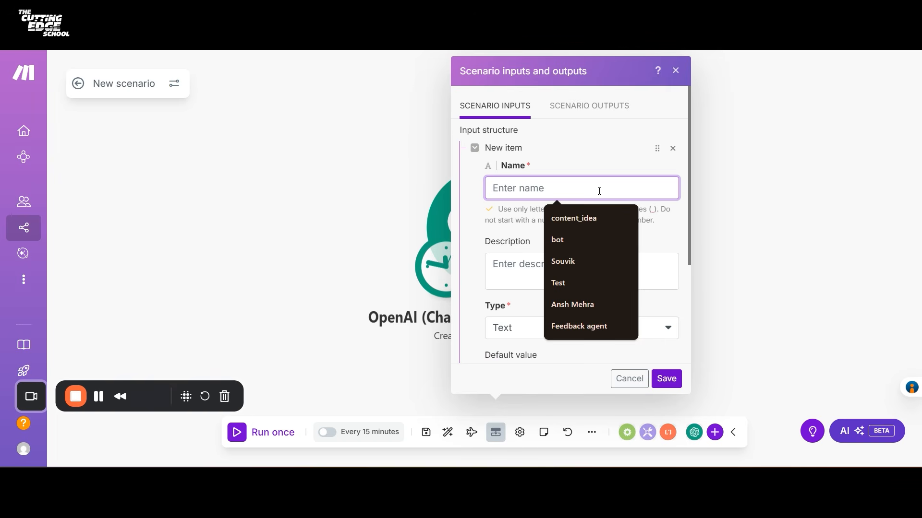
pyautogui.click(598, 219)
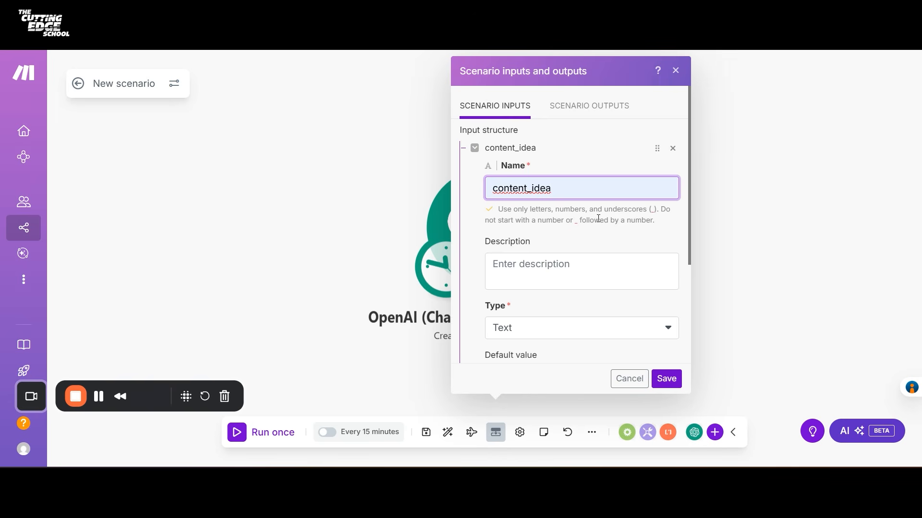
pyautogui.click(549, 273)
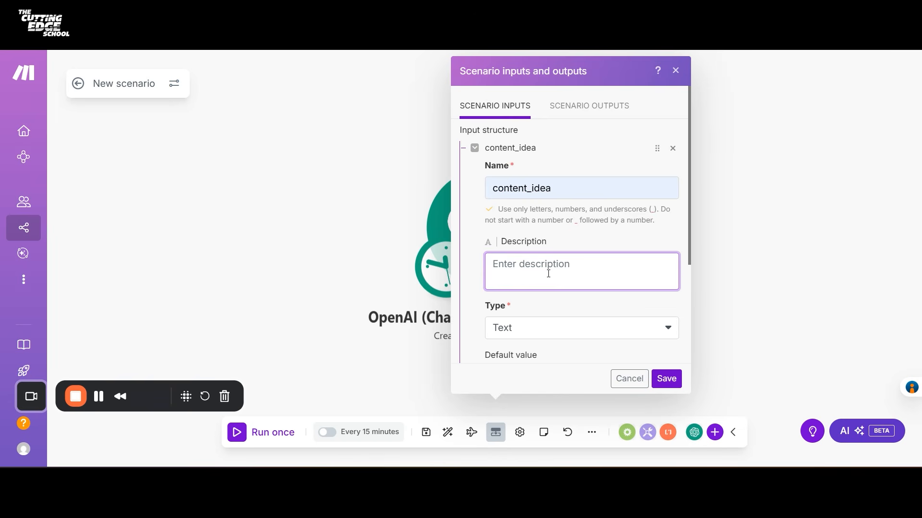
pyautogui.write('the ideas for t')
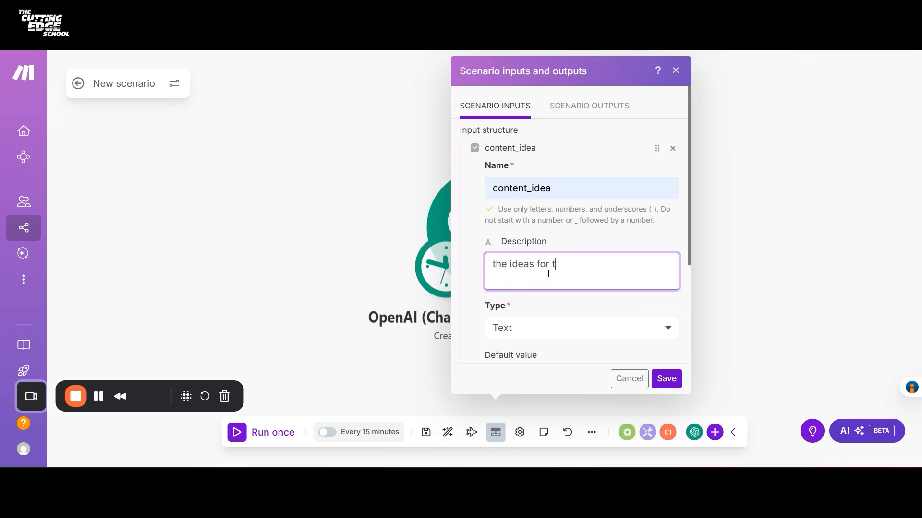
pyautogui.write('he content')
pyautogui.scroll(-3, 549, 274)
pyautogui.click(668, 379)
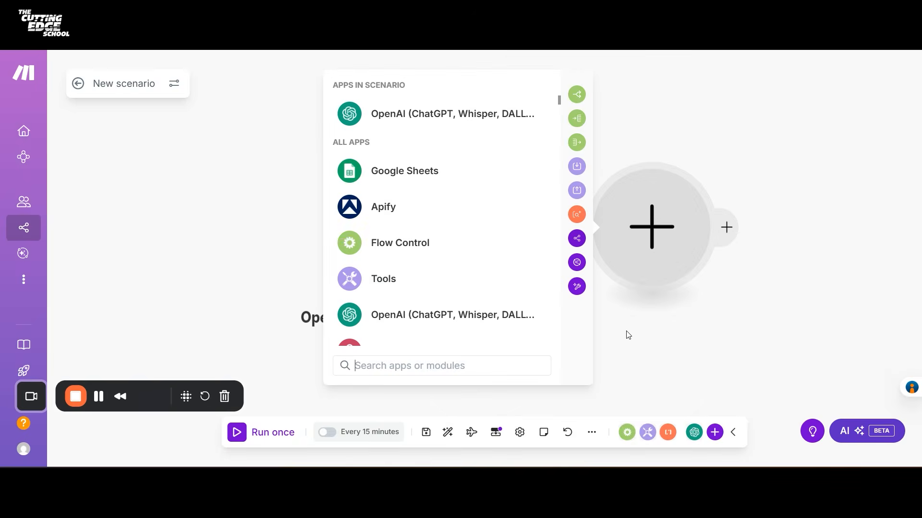
# Dismiss the app picker for the extra module and save the scenario anyway
pyautogui.click(628, 334)
pyautogui.click(426, 433)
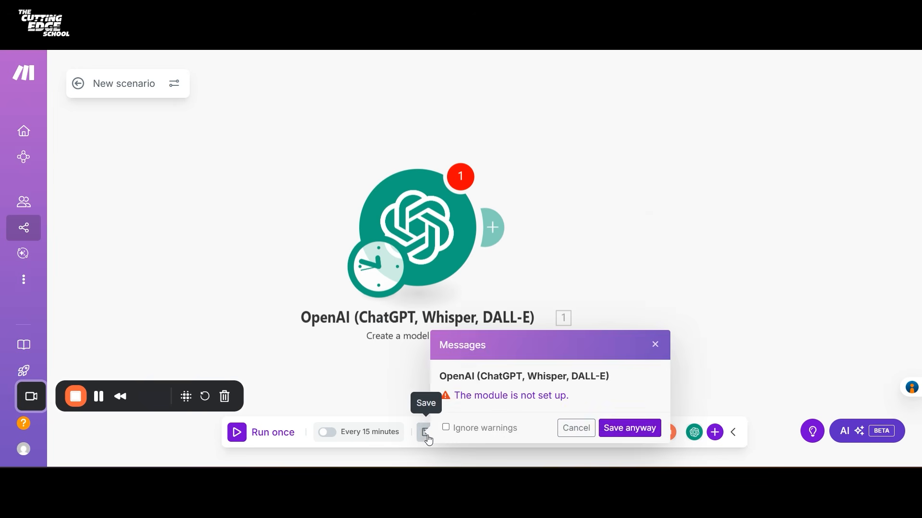
pyautogui.click(628, 430)
# Check the custom and system variables available to the OpenAI module's prompt for the content_idea input
pyautogui.click(436, 239)
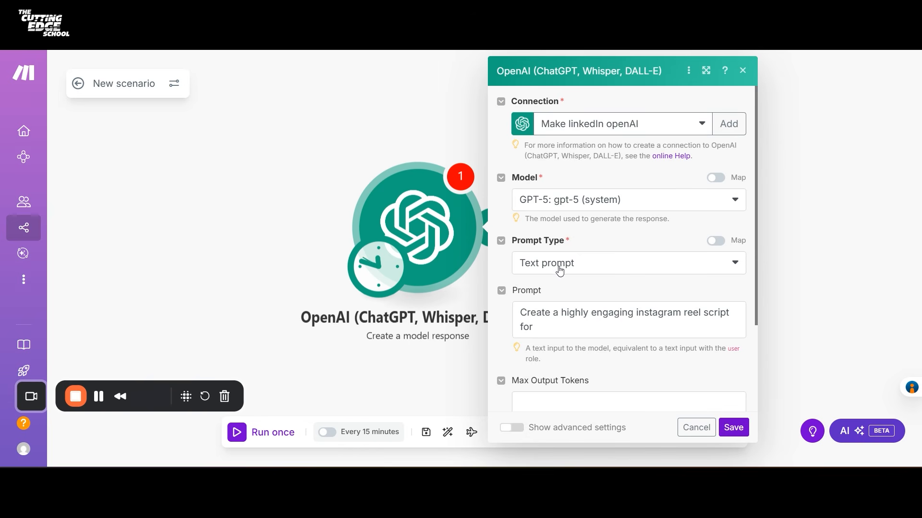
pyautogui.click(564, 327)
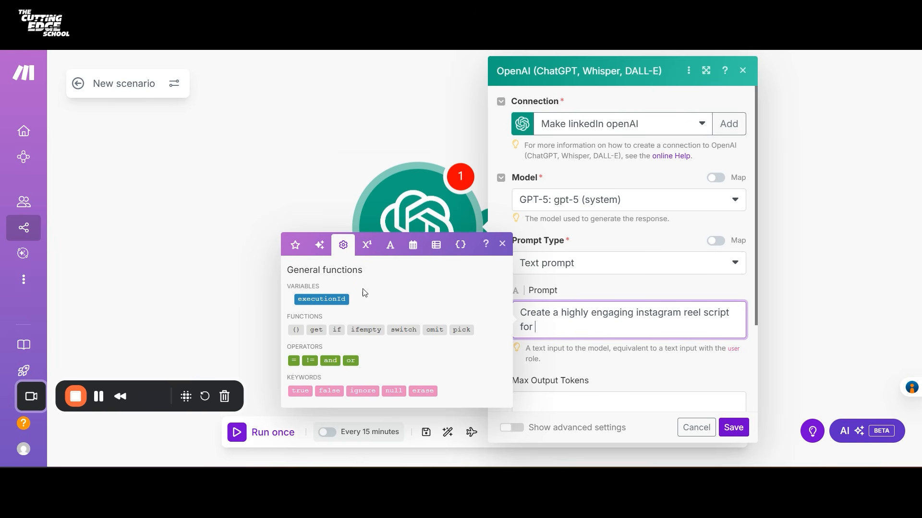
pyautogui.moveTo(381, 327)
pyautogui.click(295, 244)
pyautogui.click(460, 301)
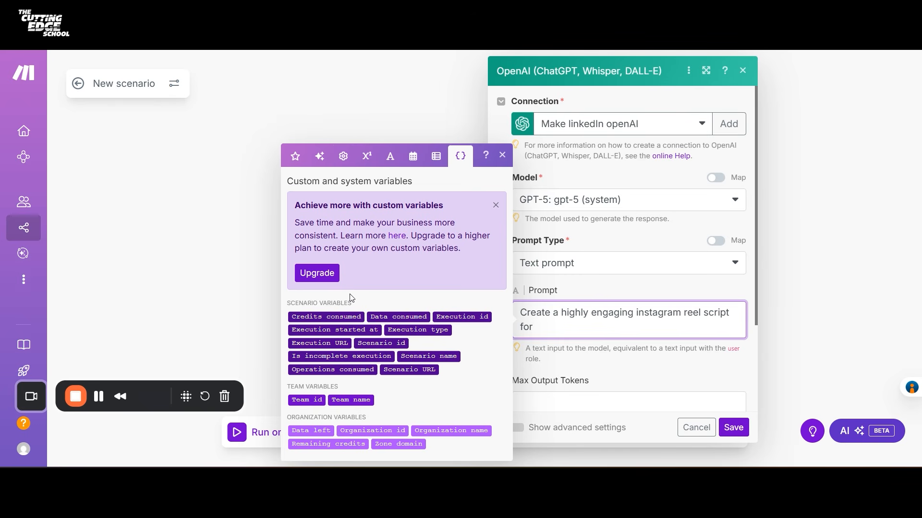
# Leave the OpenAI module's settings and reopen the saved scenario for editing
pyautogui.press('Escape')
pyautogui.click(511, 93)
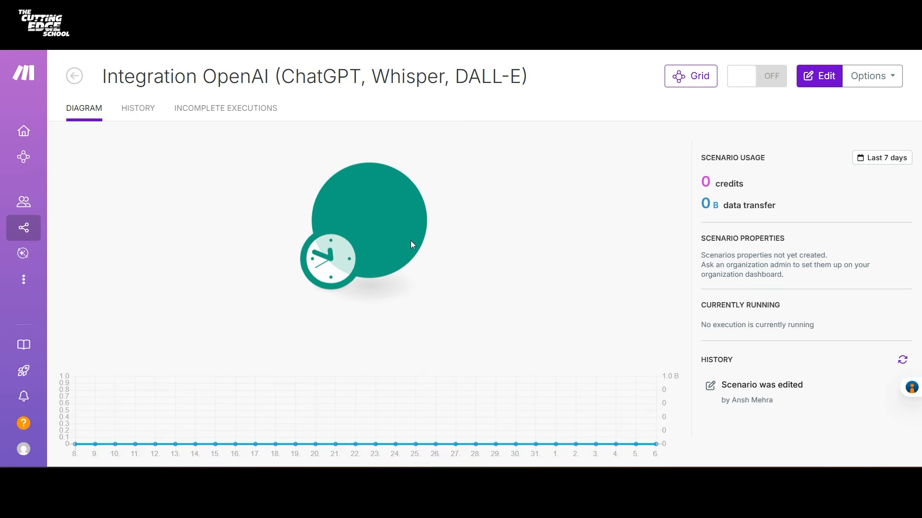
pyautogui.click(456, 245)
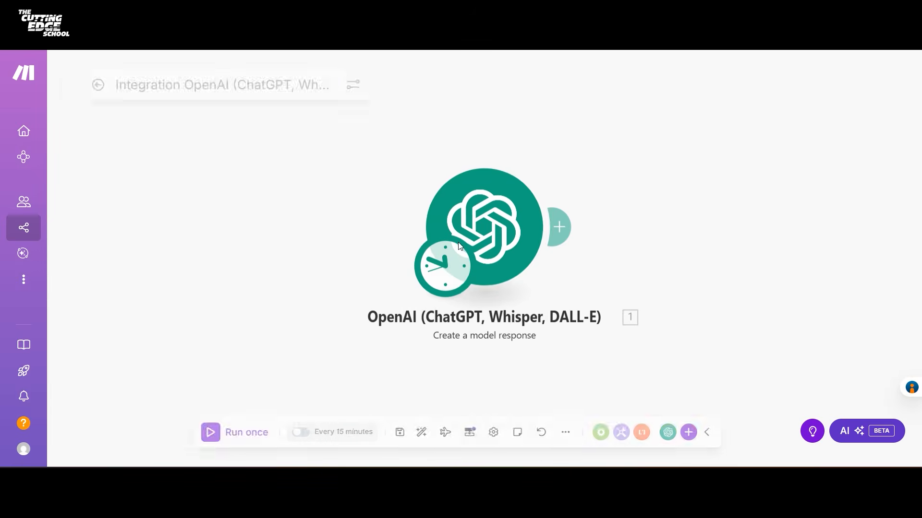
# Set the OpenAI module's model to GPT-5: gpt-5 (system) and its prompt type to Text prompt
pyautogui.click(489, 250)
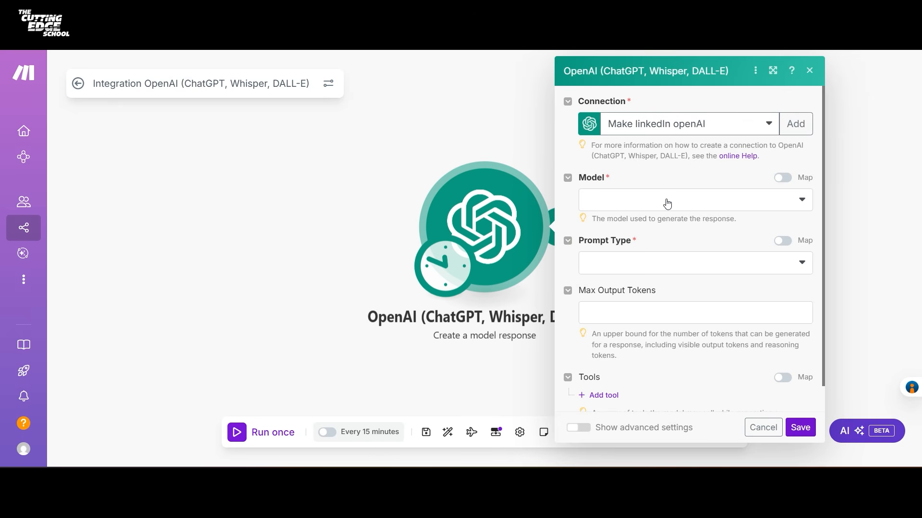
pyautogui.click(667, 203)
pyautogui.click(660, 255)
pyautogui.click(660, 260)
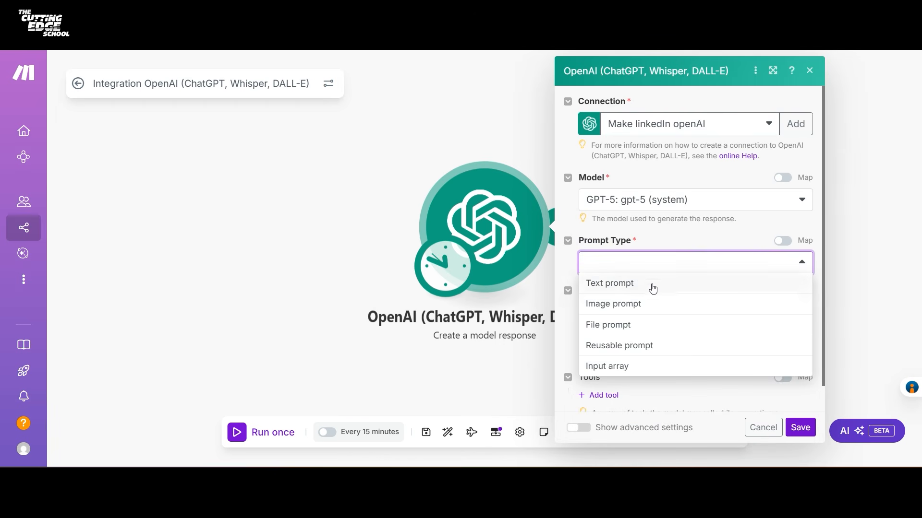
pyautogui.click(653, 284)
# Enter the prompt "Create a highly engaging reel script for" followed by the content_idea input, and save the OpenAI module
pyautogui.click(647, 316)
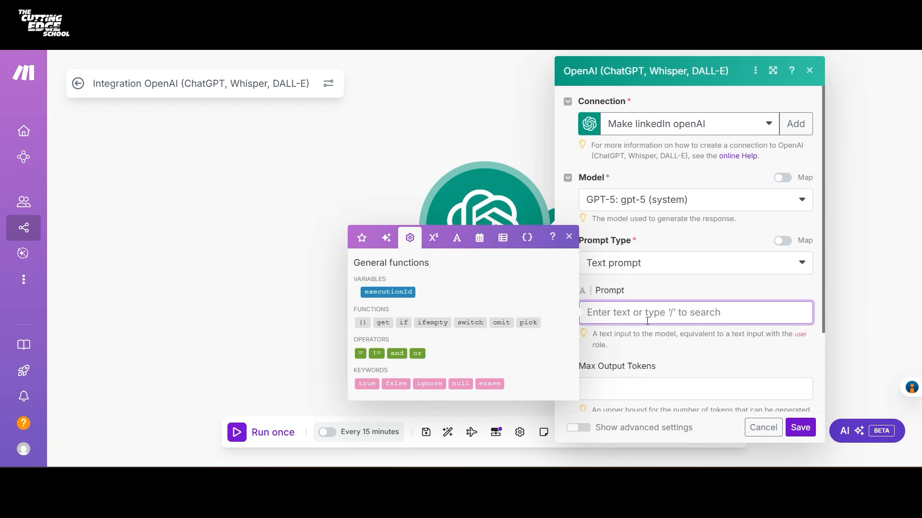
pyautogui.write('Create a highly engaging reel script fo')
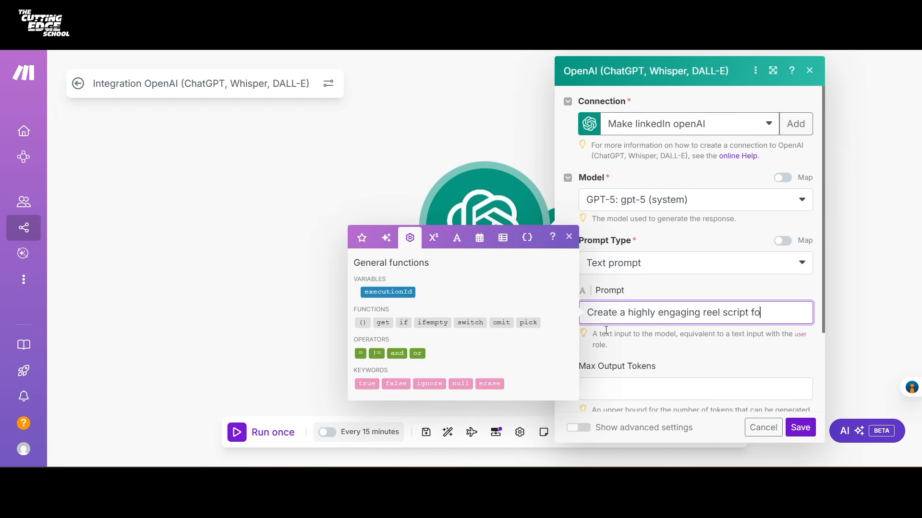
pyautogui.write('r')
pyautogui.click(527, 237)
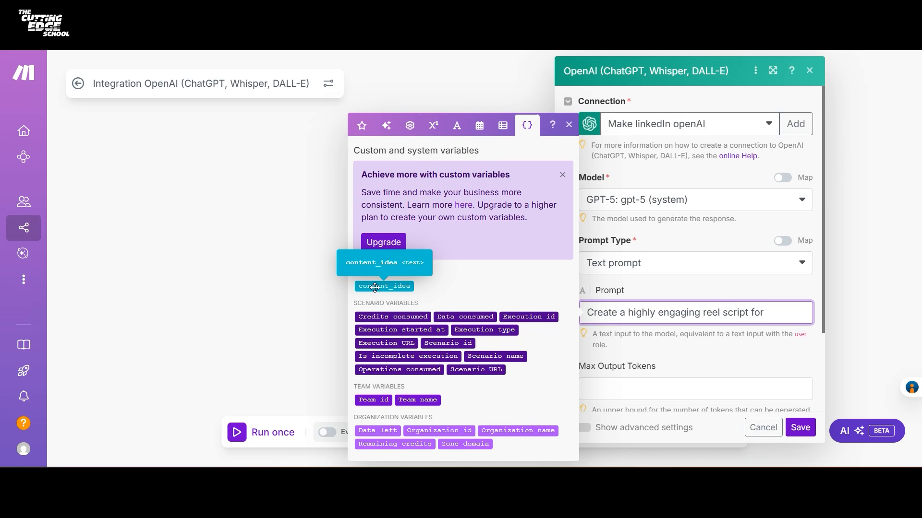
pyautogui.moveTo(375, 287); pyautogui.dragTo(766, 313)
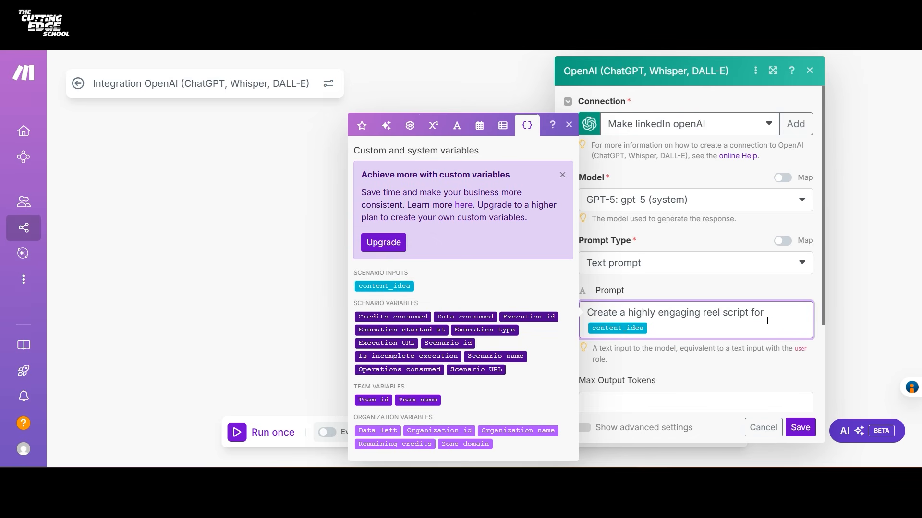
pyautogui.click(669, 362)
pyautogui.scroll(-4, 670, 361)
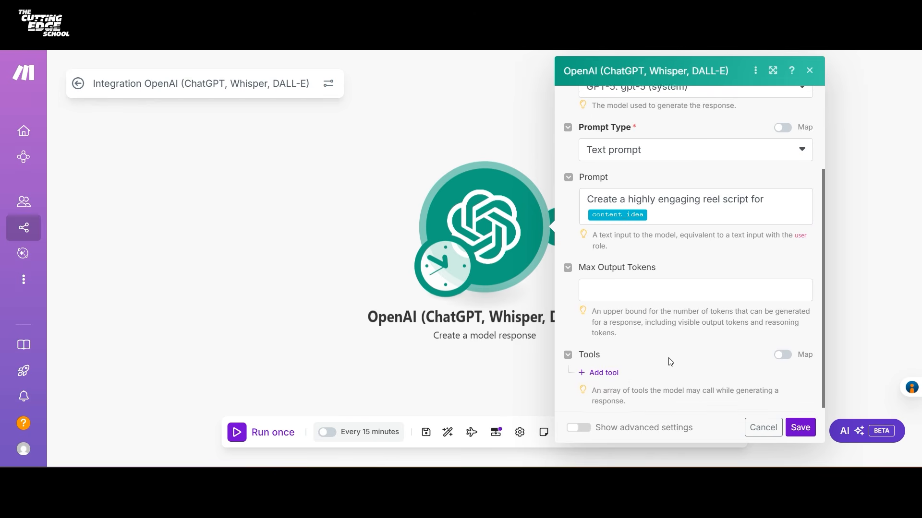
pyautogui.click(800, 428)
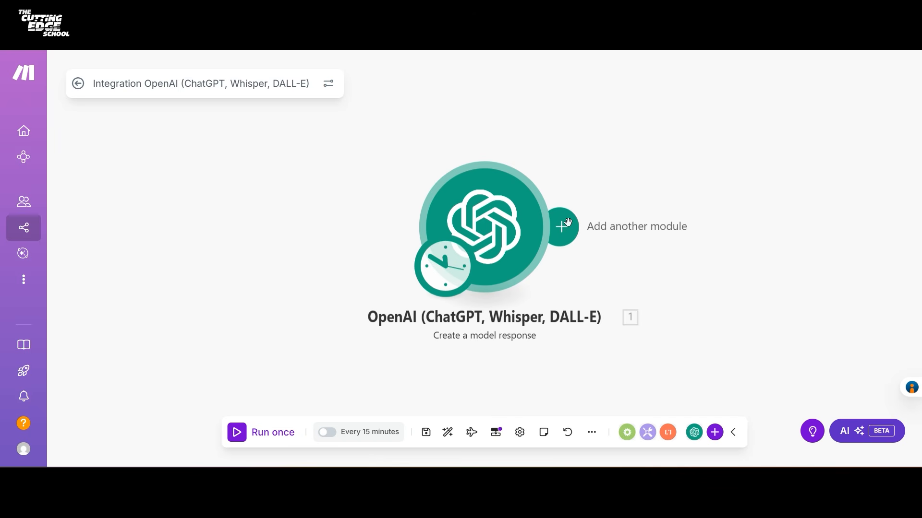
# Add a second OpenAI Create a model response module after the first and set its model to GPT-5: gpt-5 (system)
pyautogui.click(568, 223)
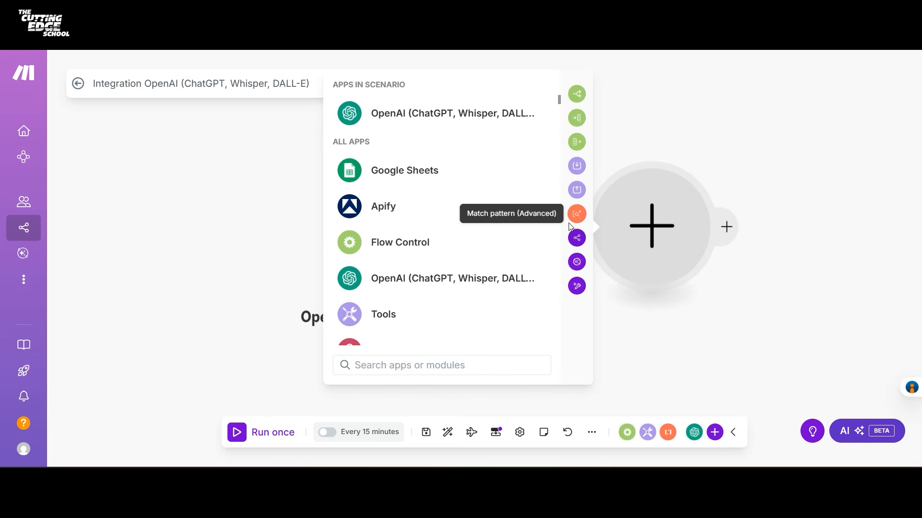
pyautogui.click(492, 126)
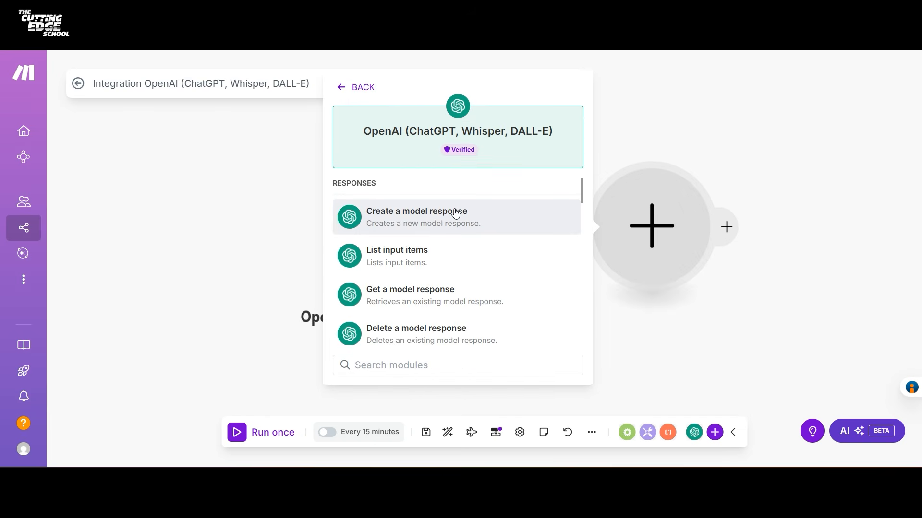
pyautogui.click(455, 212)
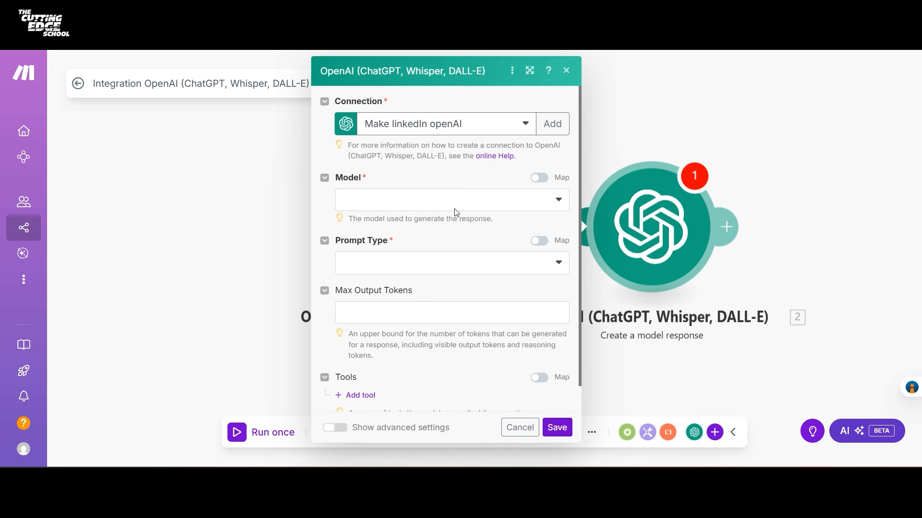
pyautogui.click(454, 201)
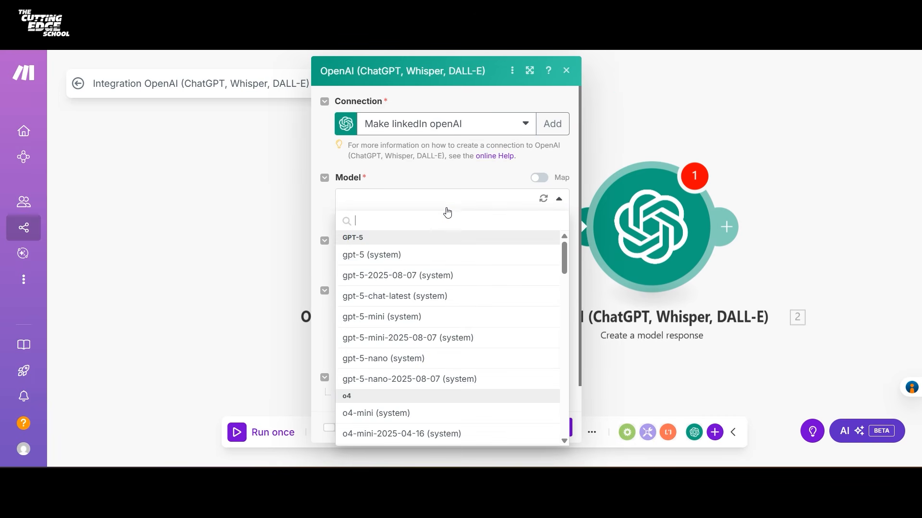
pyautogui.click(429, 255)
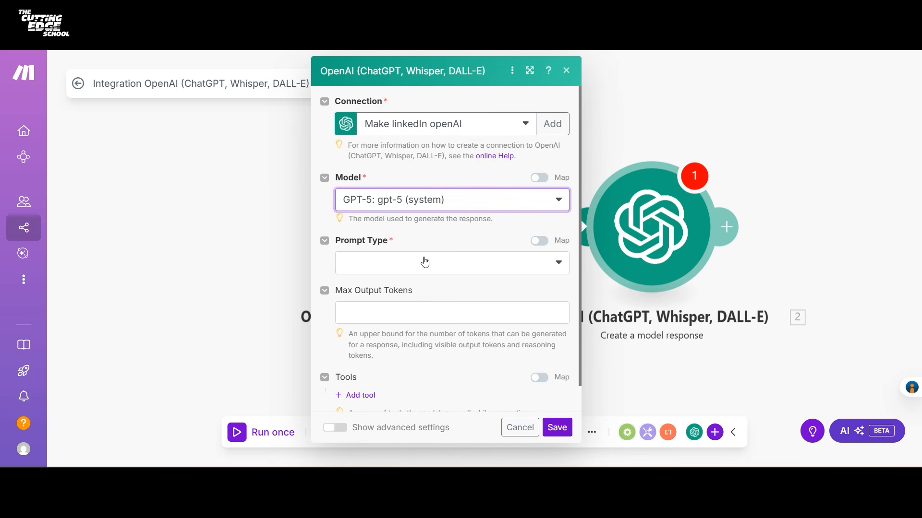
# Give the second OpenAI module the text prompt "Generate aa suitable one line title for" followed by the content_idea input
pyautogui.click(413, 321)
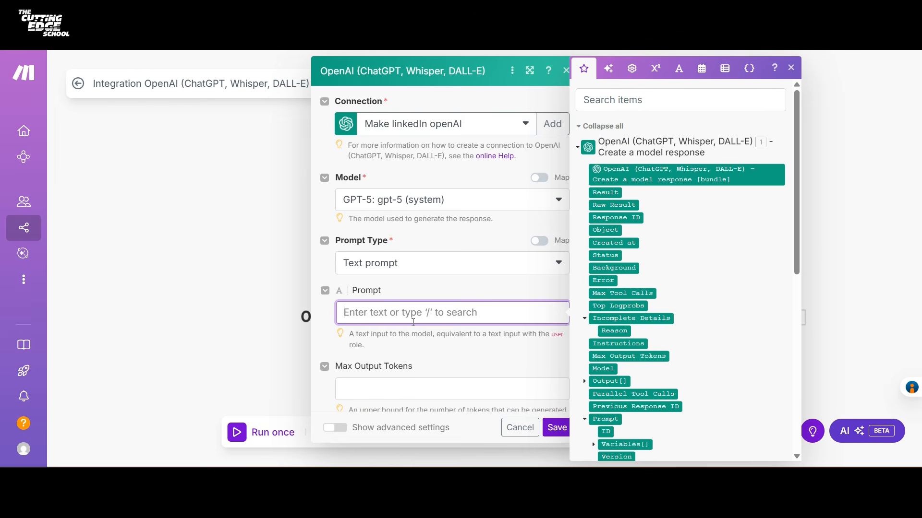
pyautogui.write('Genera')
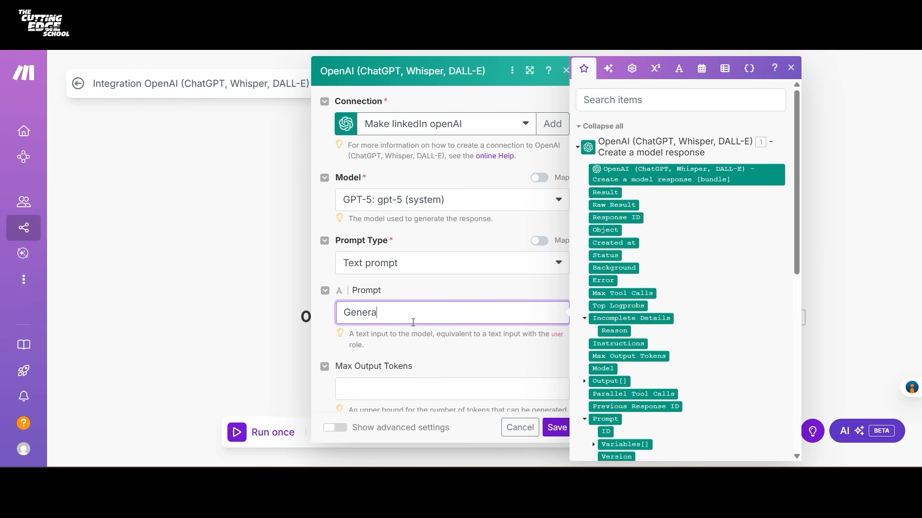
pyautogui.write('te aa suitable one line title for')
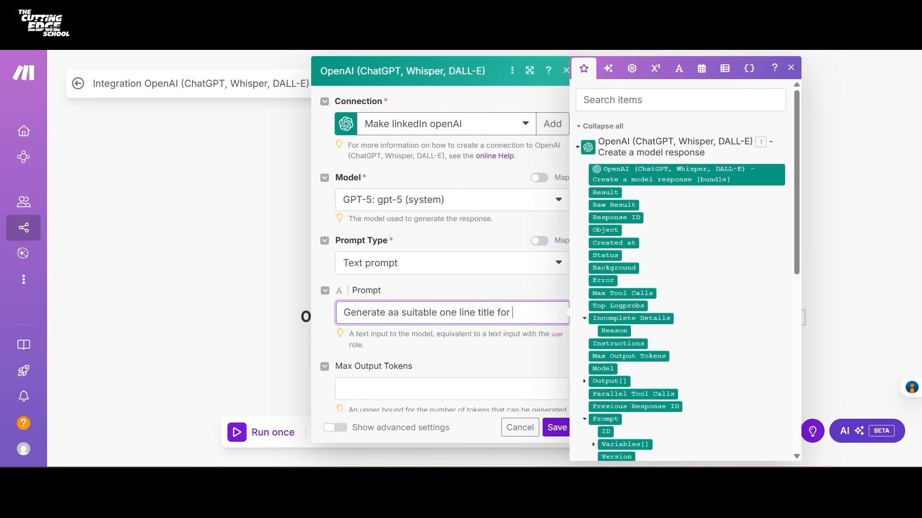
pyautogui.click(749, 68)
pyautogui.moveTo(613, 287); pyautogui.dragTo(534, 311)
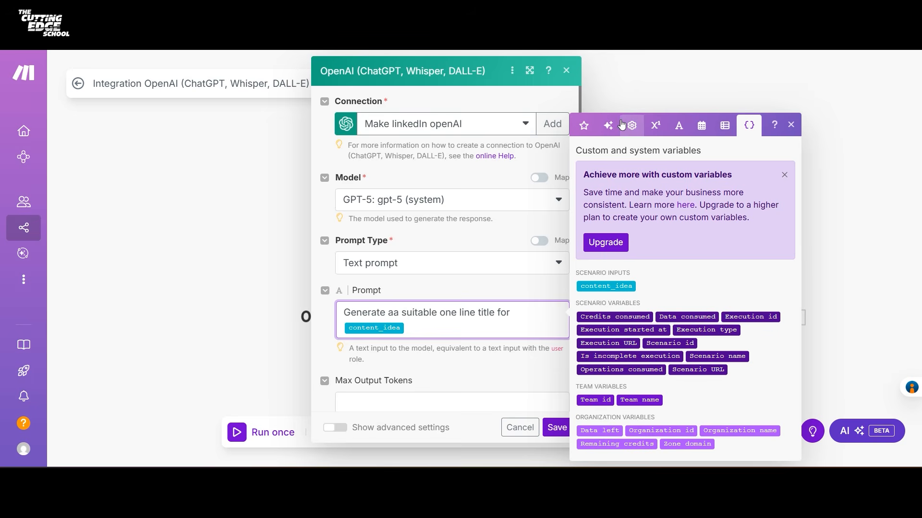
pyautogui.click(584, 125)
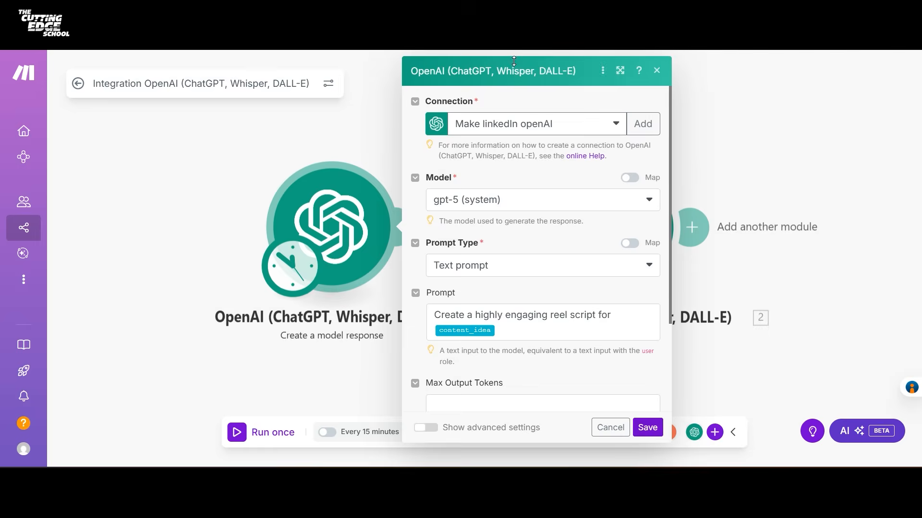
# Rename the first OpenAI module as Script generator
pyautogui.click(728, 135)
pyautogui.click(367, 223)
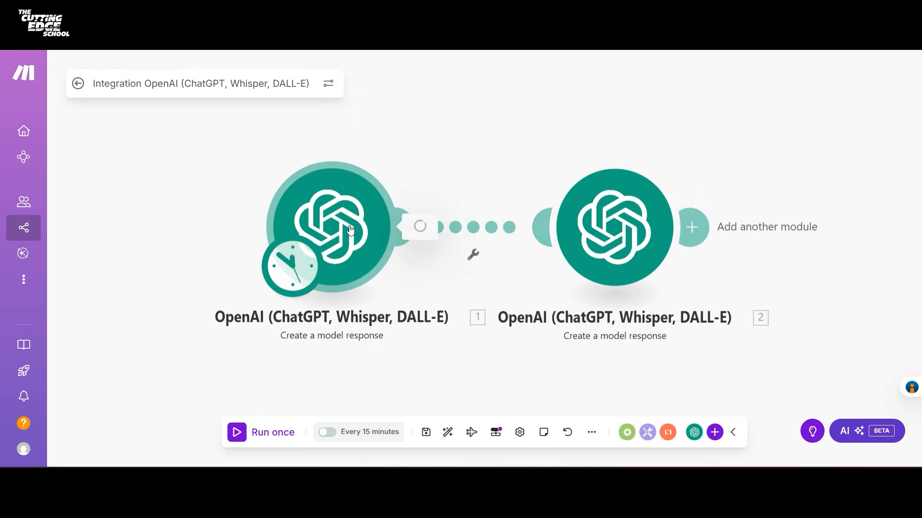
pyautogui.rightClick(350, 229)
pyautogui.click(382, 314)
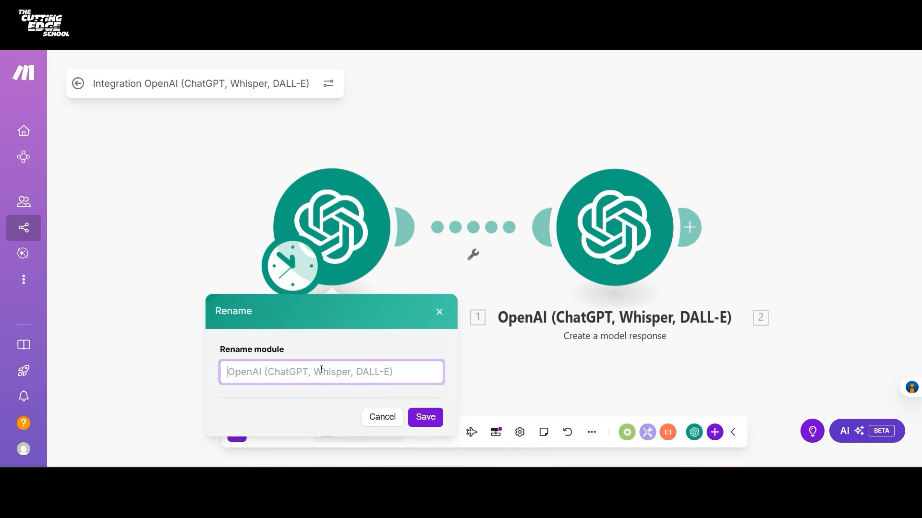
pyautogui.write('Scr')
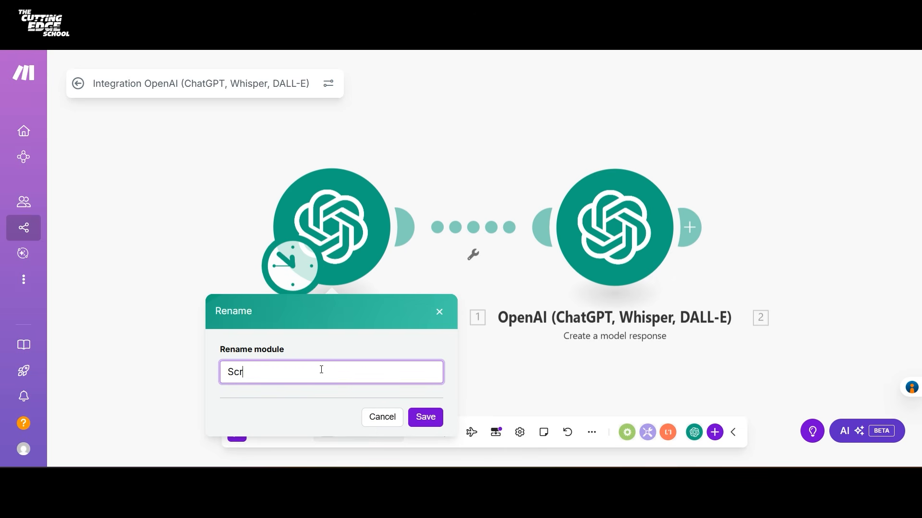
pyautogui.write('ipt generator')
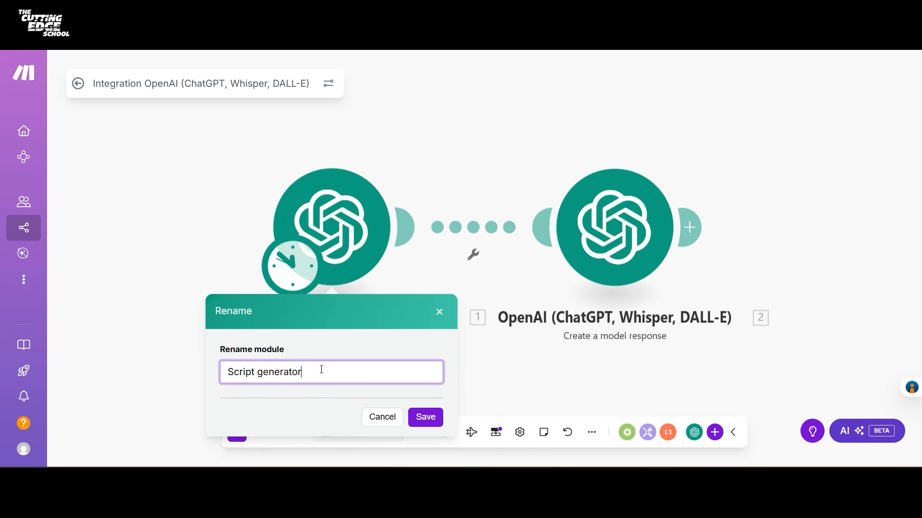
pyautogui.click(431, 417)
# Rename the second OpenAI module as Title generator
pyautogui.rightClick(608, 273)
pyautogui.click(612, 310)
pyautogui.write('T')
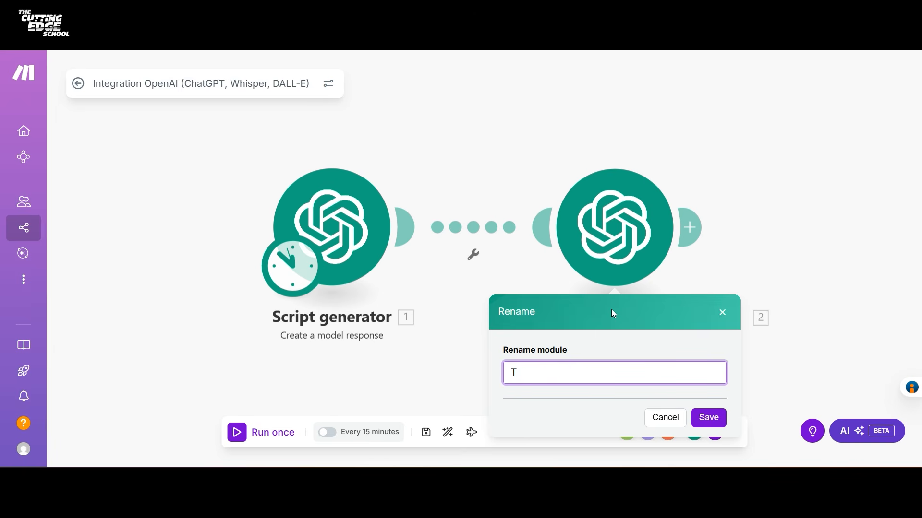
pyautogui.write('itle generator')
pyautogui.click(704, 424)
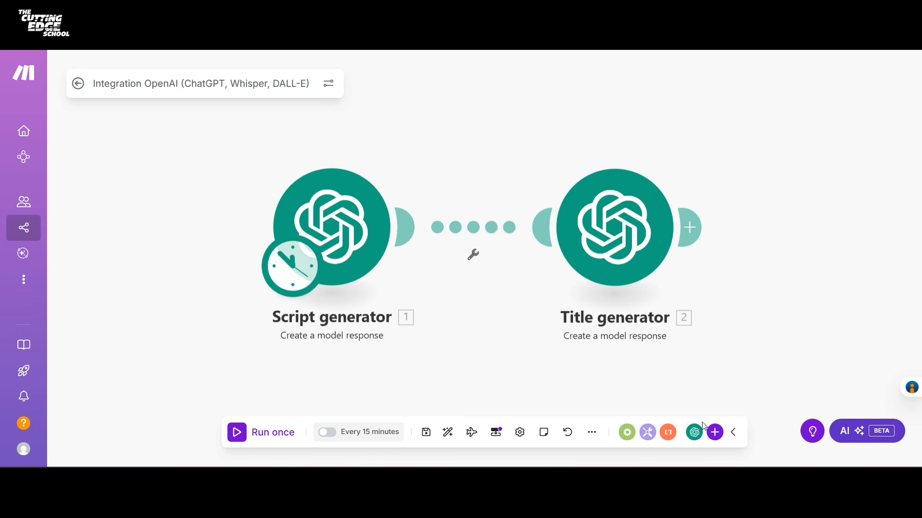
# Add a Google Docs Create a Document module after the Title generator and open the form for adding a connection
pyautogui.hscroll(1, 497, 336)
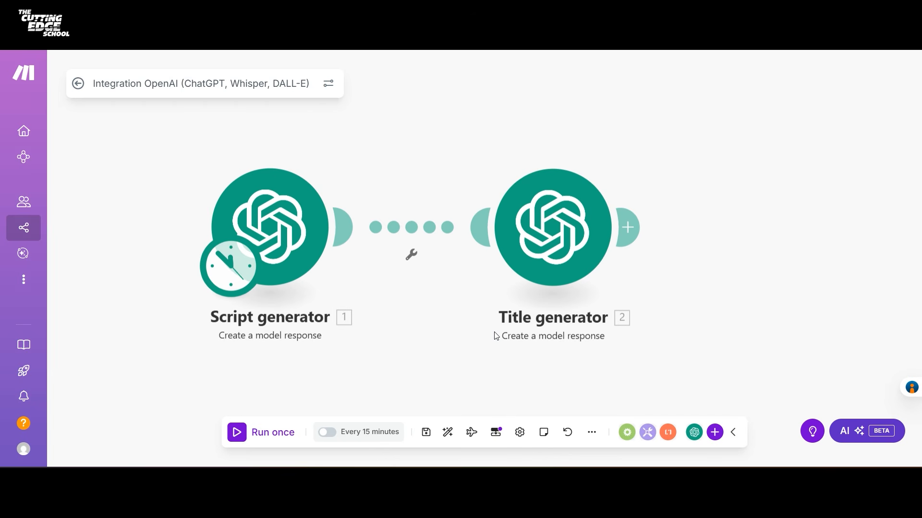
pyautogui.moveTo(570, 261); pyautogui.dragTo(543, 264)
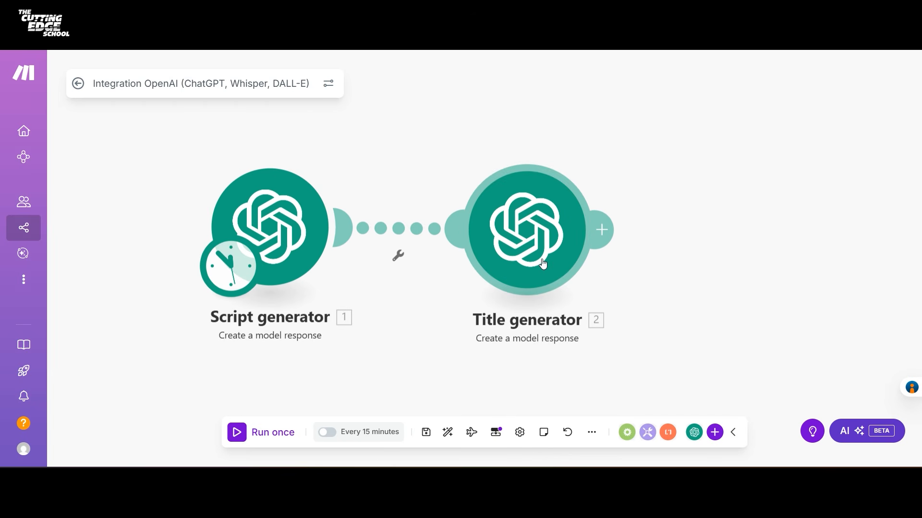
pyautogui.click(602, 229)
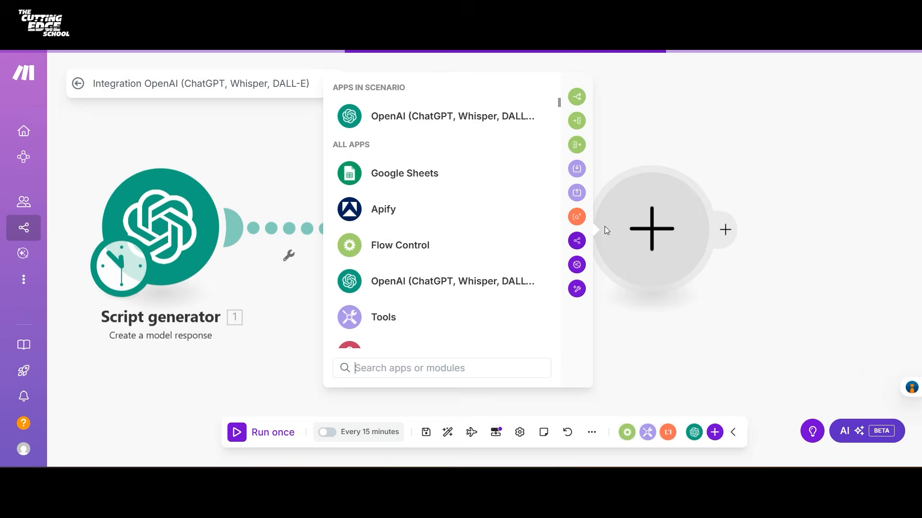
pyautogui.click(475, 366)
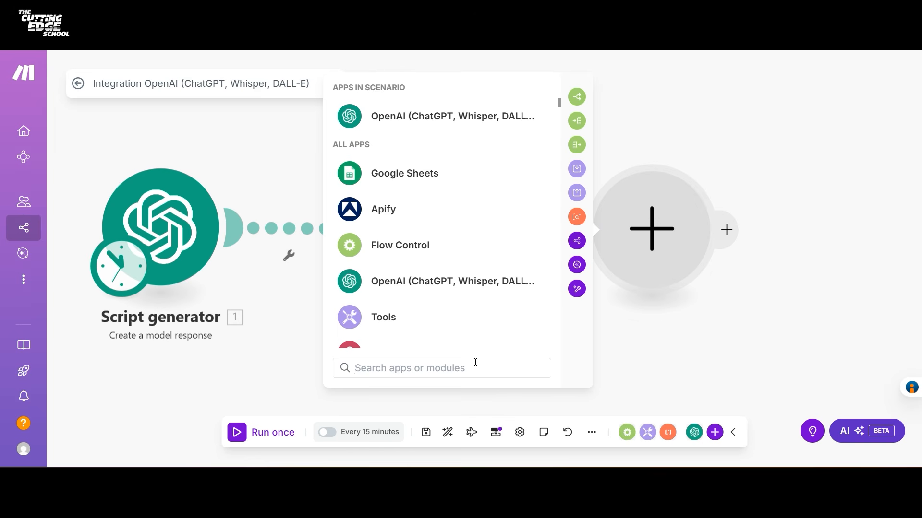
pyautogui.write('documen')
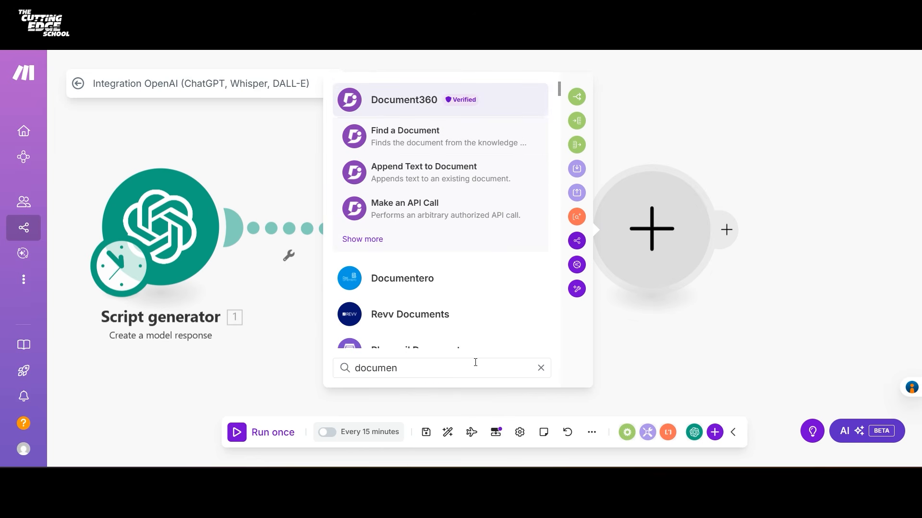
pyautogui.press('BackSpace')
pyautogui.press('BackSpace')
pyautogui.press('BackSpace')
pyautogui.press('BackSpace')
pyautogui.press('BackSpace')
pyautogui.press('BackSpace')
pyautogui.press('BackSpace')
pyautogui.write('google do')
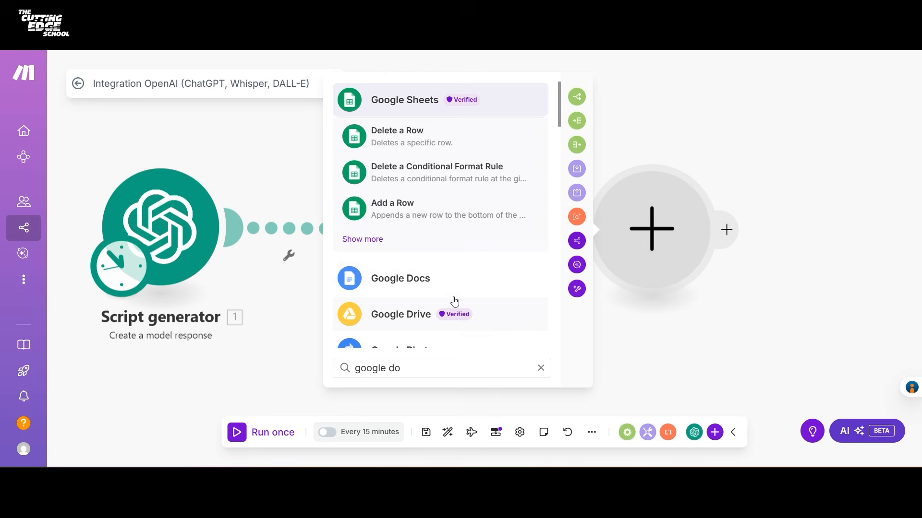
pyautogui.click(454, 278)
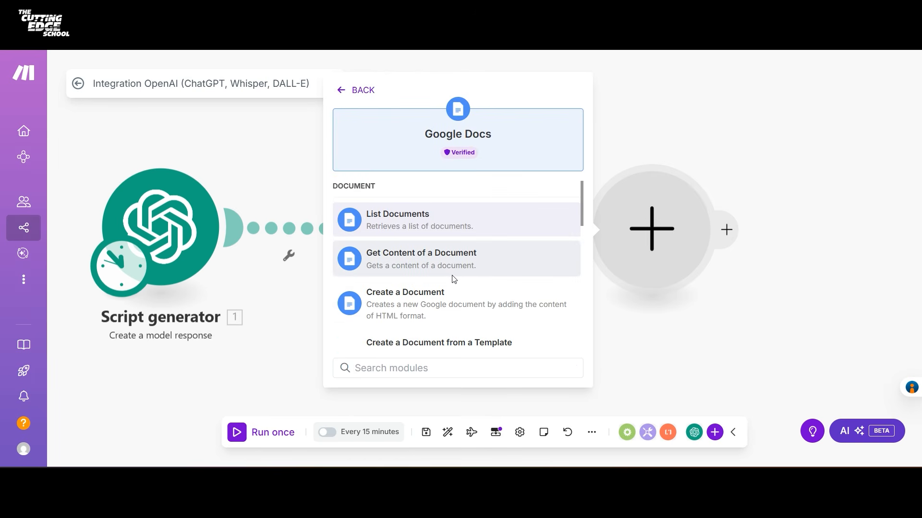
pyautogui.scroll(-1, 453, 276)
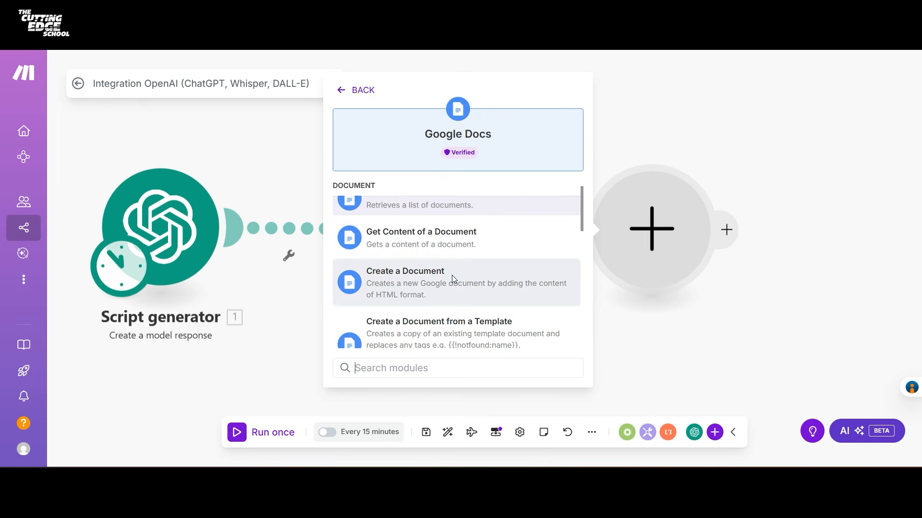
pyautogui.scroll(-2, 406, 284)
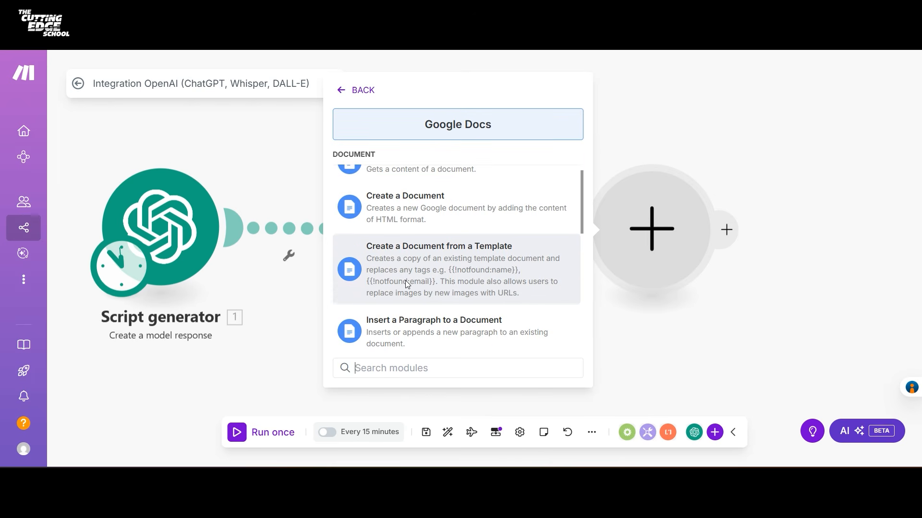
pyautogui.scroll(1, 405, 280)
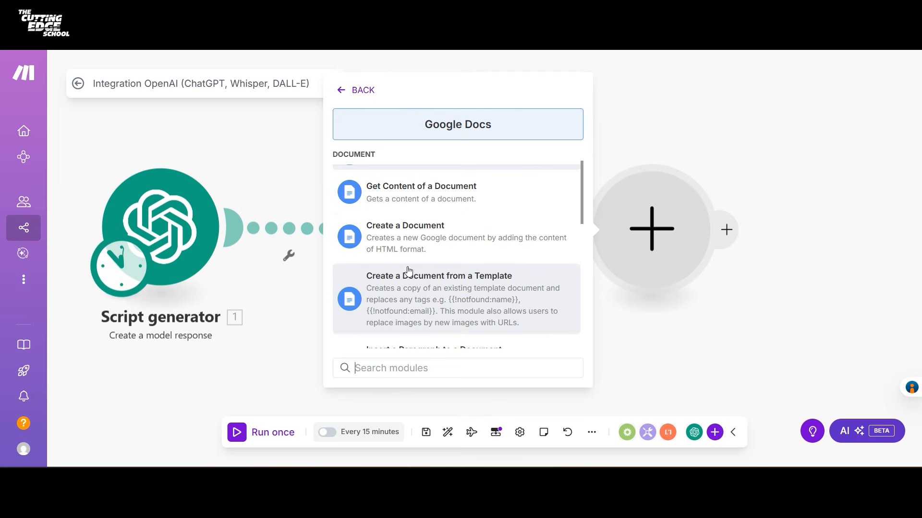
pyautogui.click(412, 250)
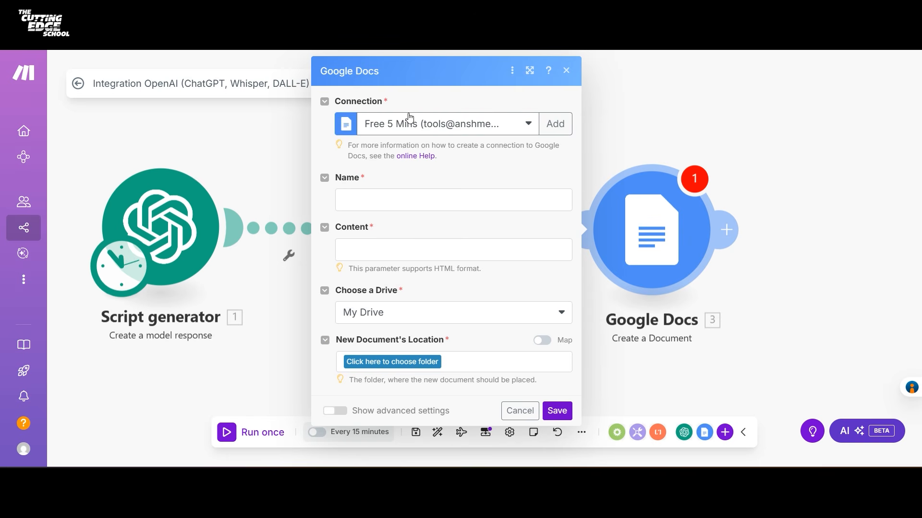
pyautogui.click(552, 123)
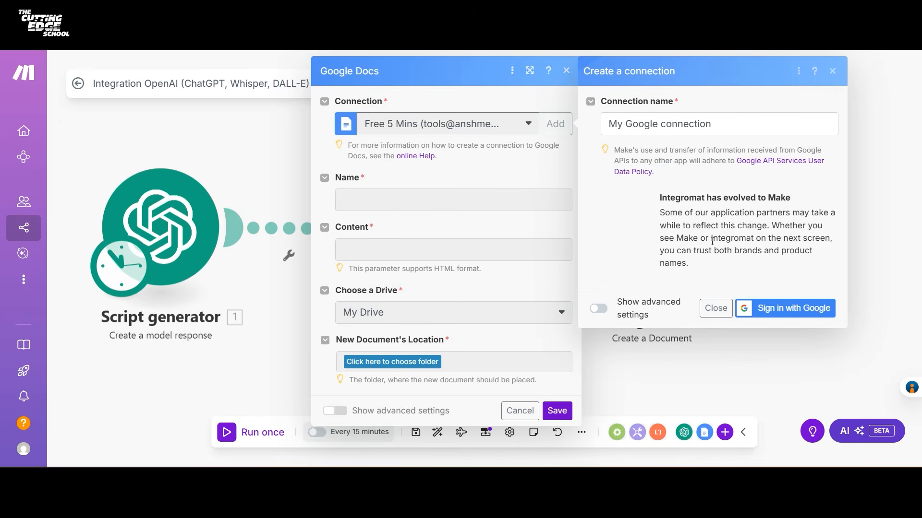
pyautogui.click(796, 326)
# Map the Title generator's Result to the new document's Name
pyautogui.click(405, 198)
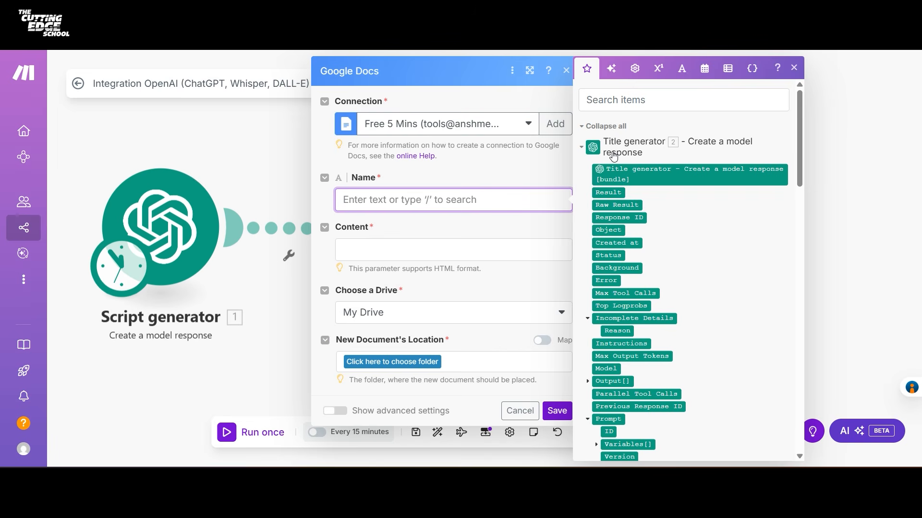
pyautogui.click(582, 150)
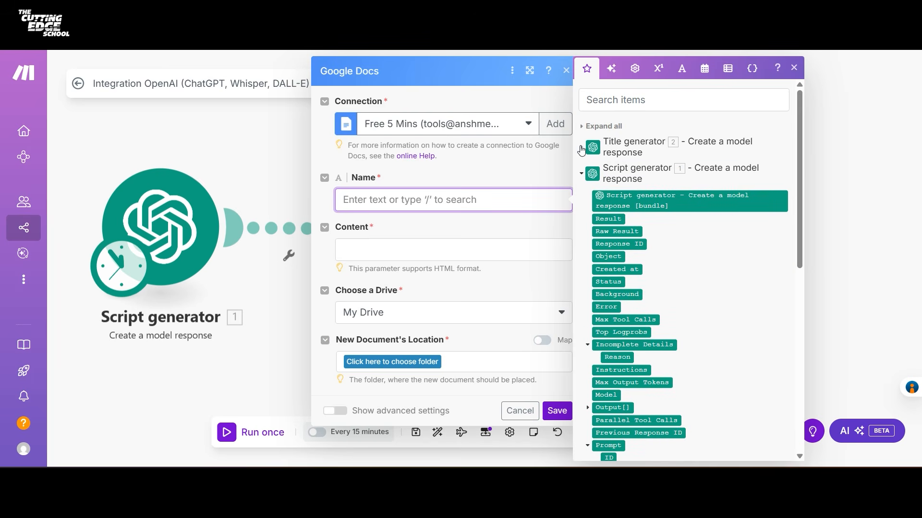
pyautogui.click(582, 177)
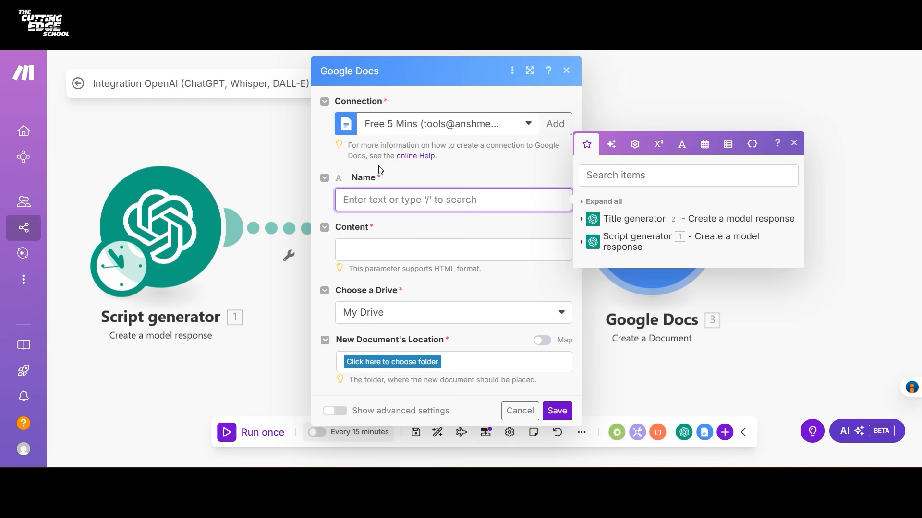
pyautogui.click(581, 220)
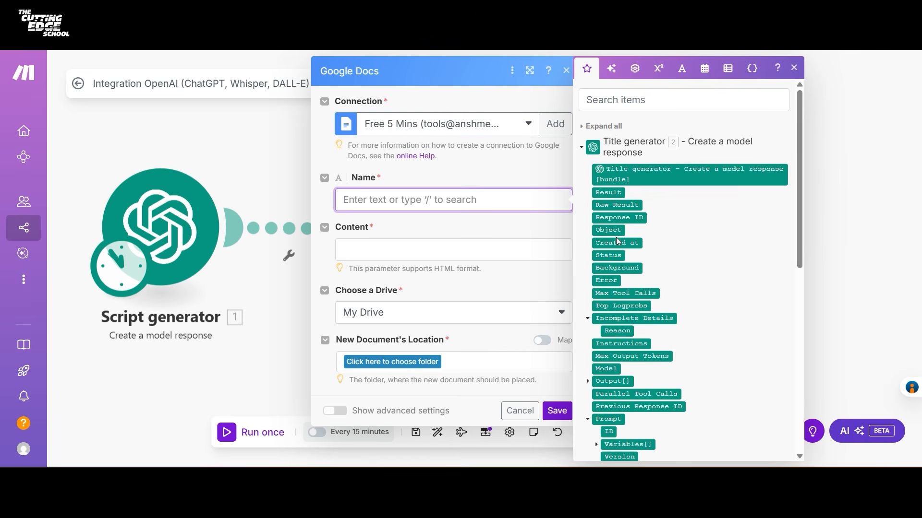
pyautogui.scroll(-4, 652, 252)
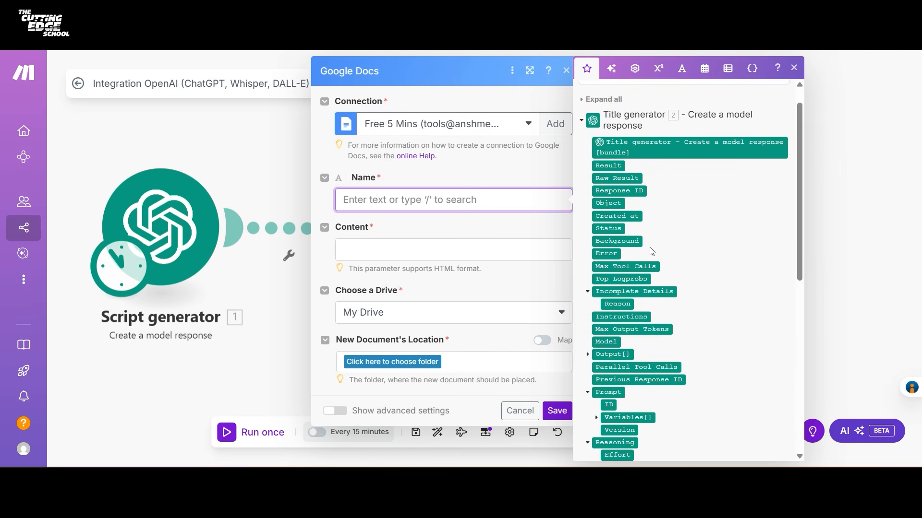
pyautogui.scroll(5, 652, 251)
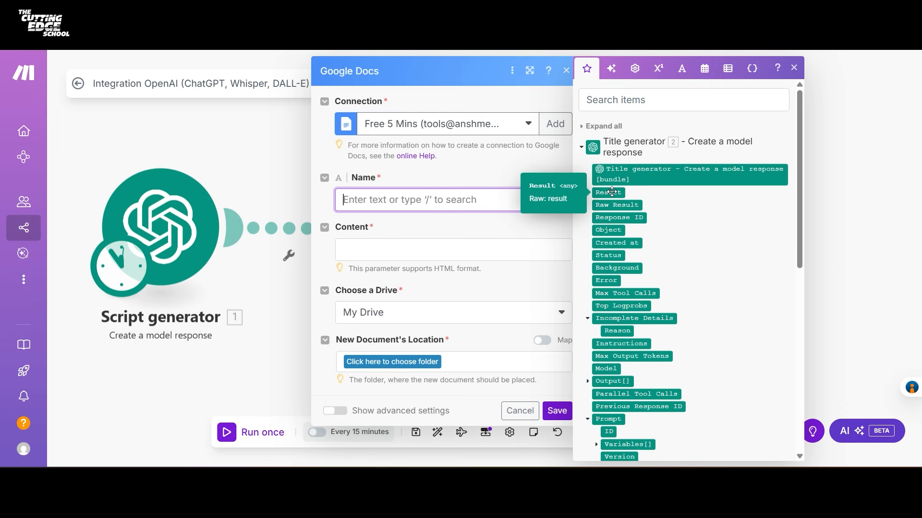
pyautogui.moveTo(611, 192); pyautogui.dragTo(435, 204)
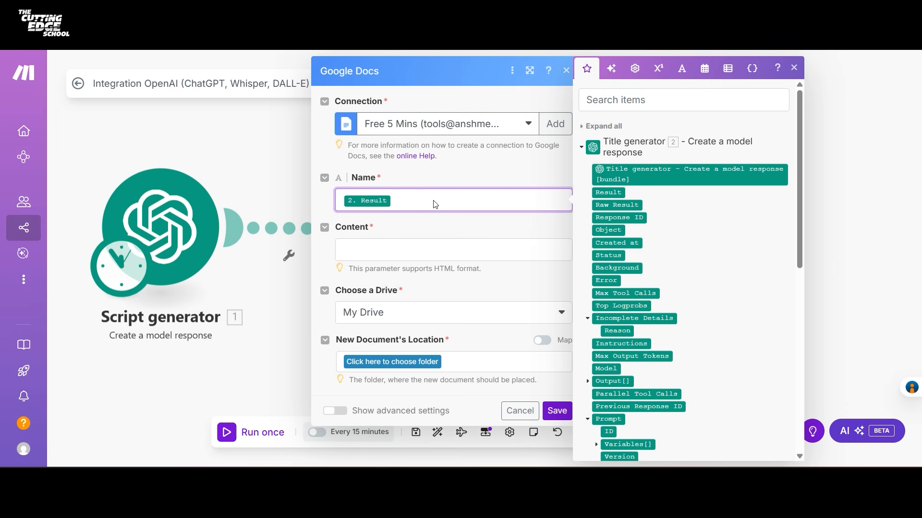
# Map the Script generator's Result to the new document's Content
pyautogui.click(460, 250)
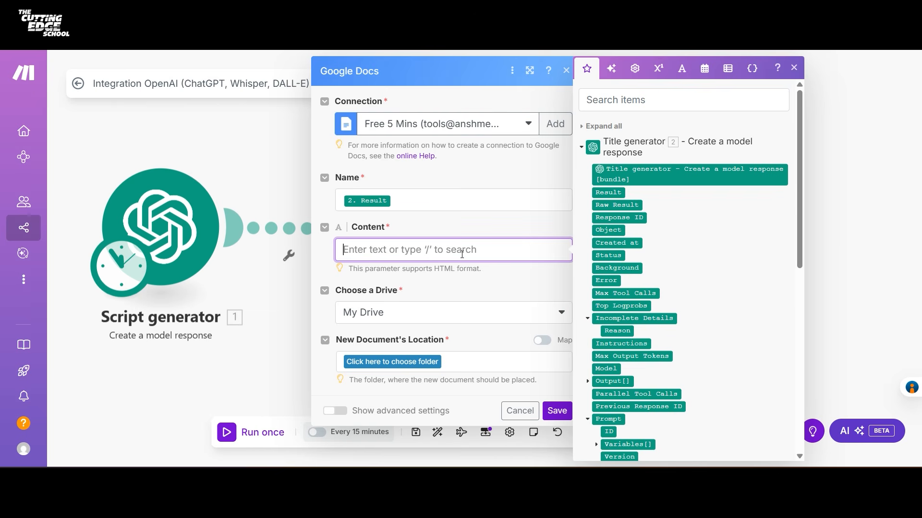
pyautogui.click(582, 148)
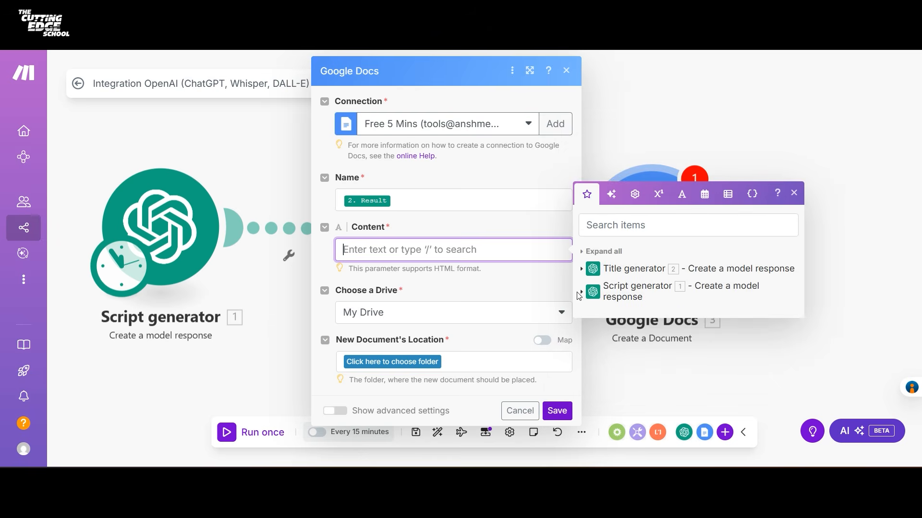
pyautogui.click(582, 294)
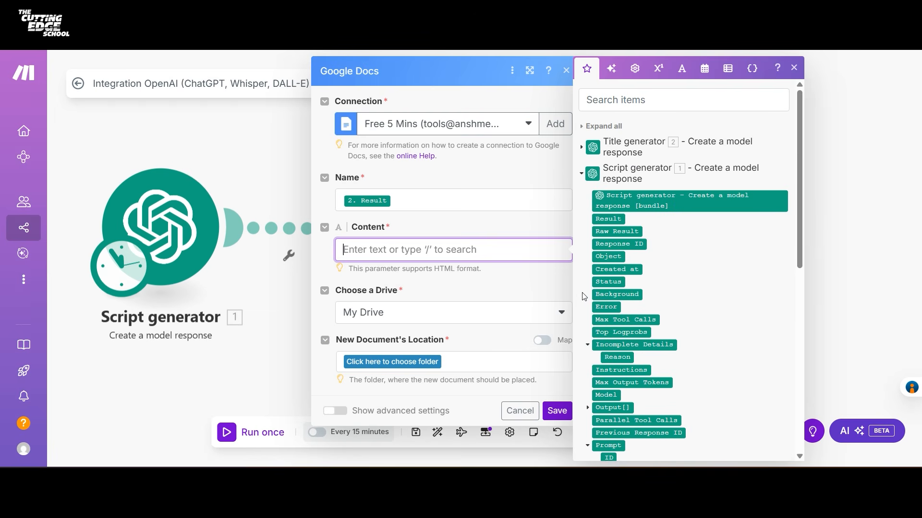
pyautogui.click(616, 219)
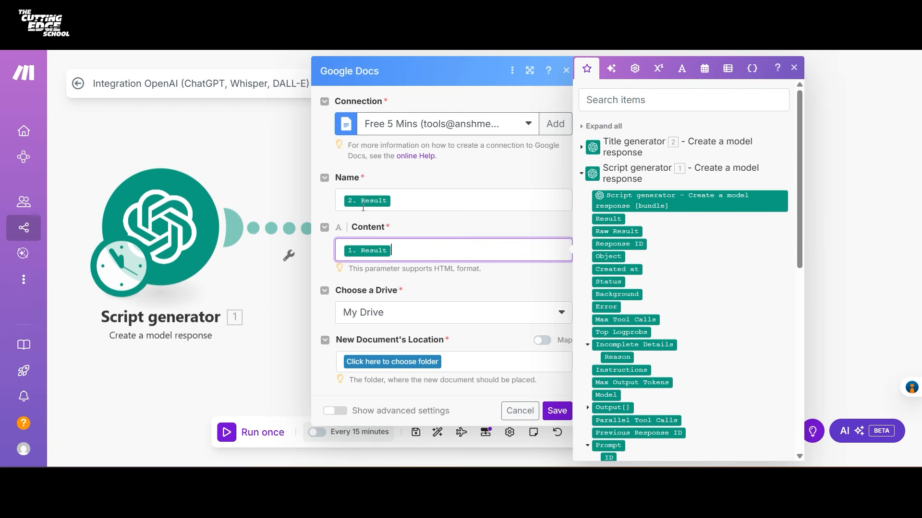
pyautogui.click(322, 198)
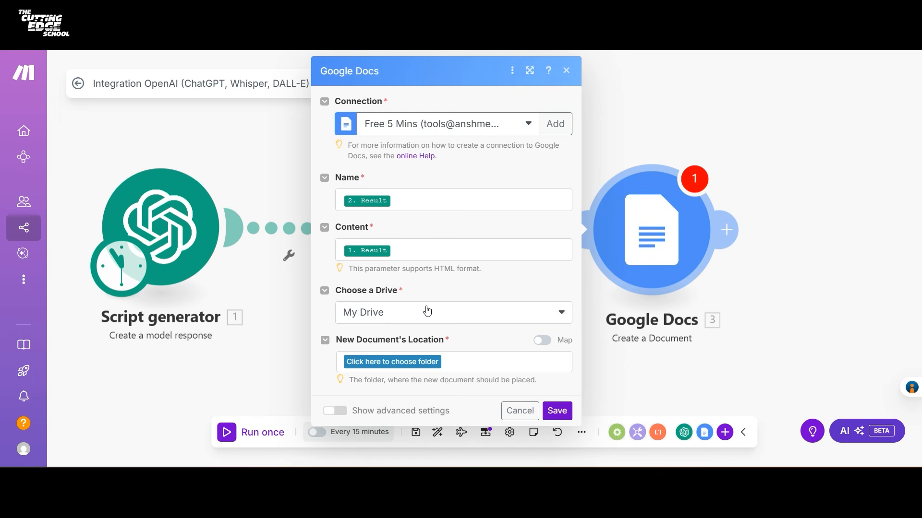
# Set the new document's location to Automation Folder in My Drive and save the Google Docs module
pyautogui.click(396, 361)
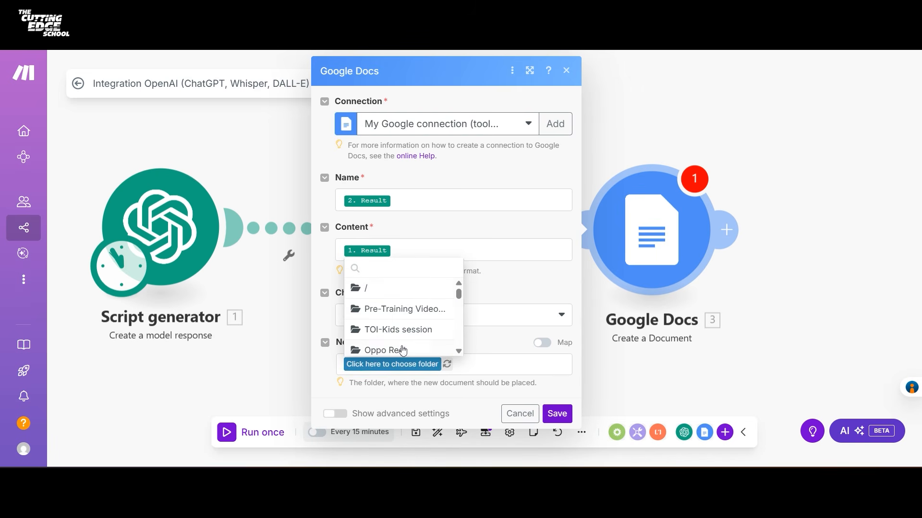
pyautogui.write('automati')
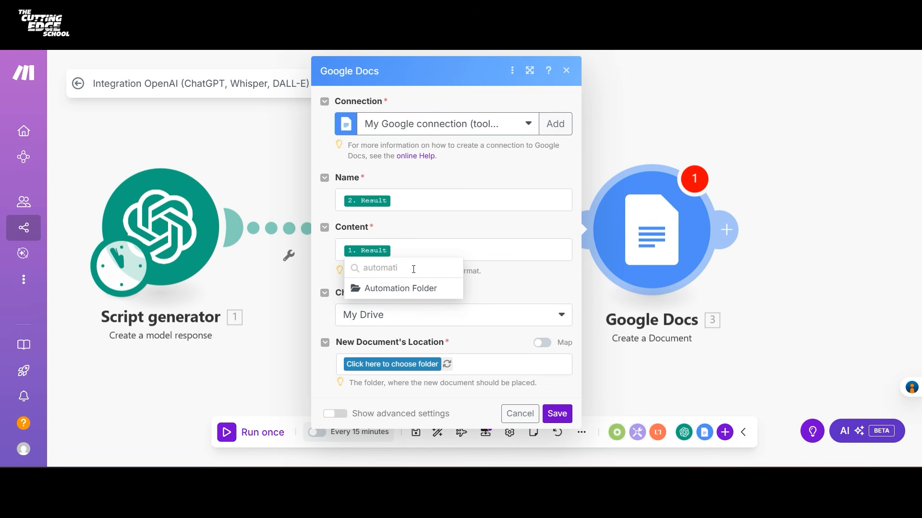
pyautogui.click(416, 290)
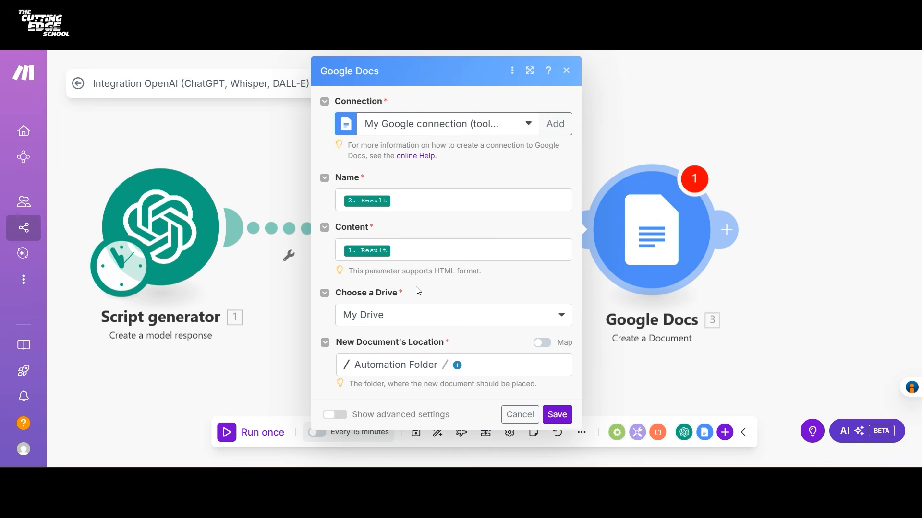
pyautogui.click(552, 414)
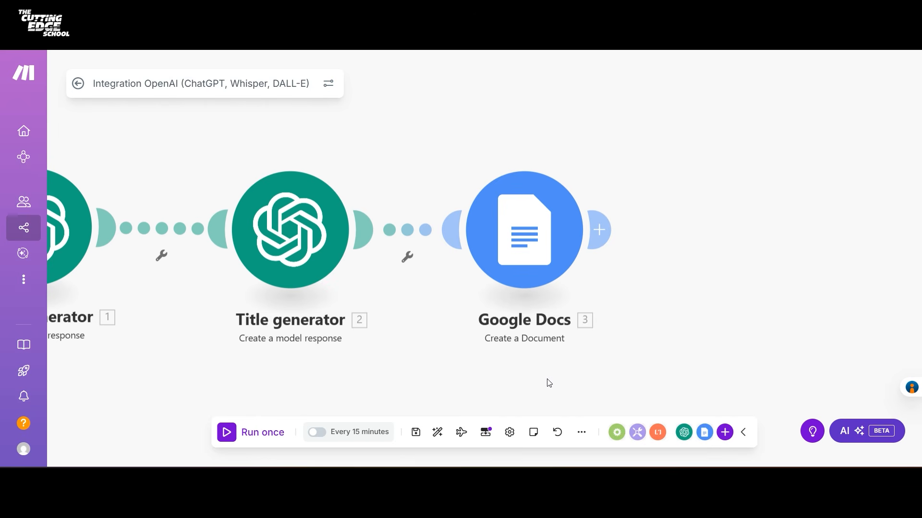
# Add a Google Sheets Add a Row module after the Google Docs module
pyautogui.hscroll(2, 685, 329)
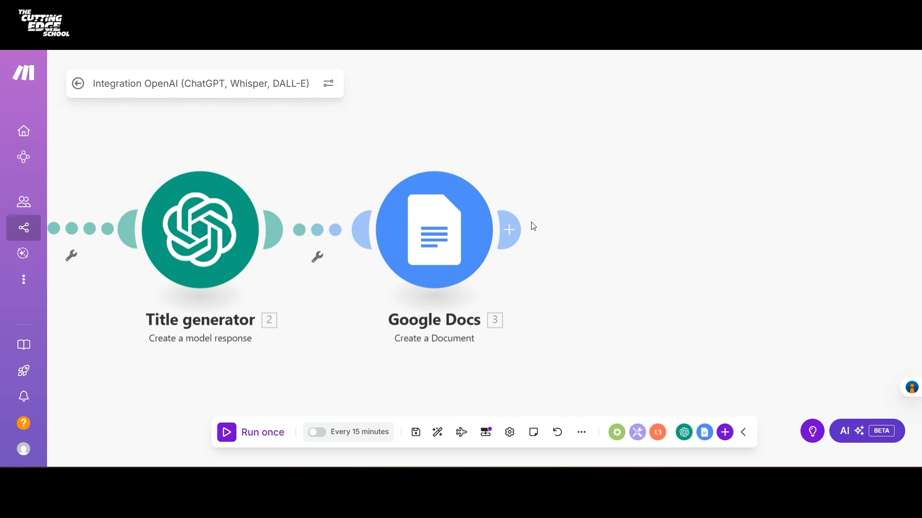
pyautogui.click(509, 230)
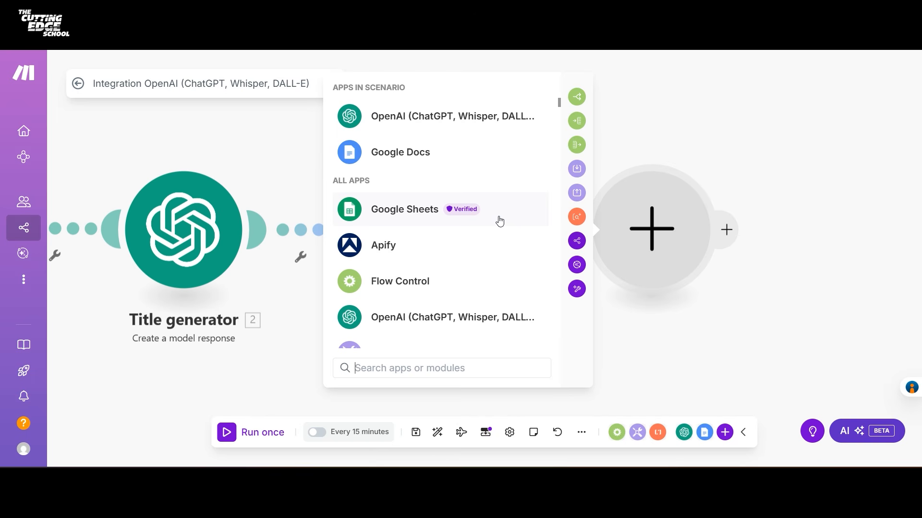
pyautogui.click(499, 218)
pyautogui.press('Escape')
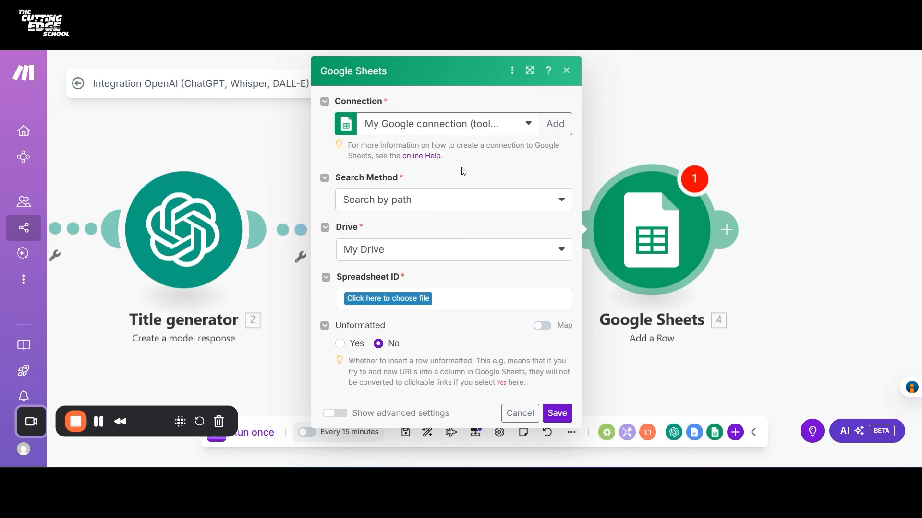
# Choose the LinkedIn-Sheet-1 spreadsheet and its Sheet3 as the destination of the new Google Sheets row
pyautogui.click(409, 299)
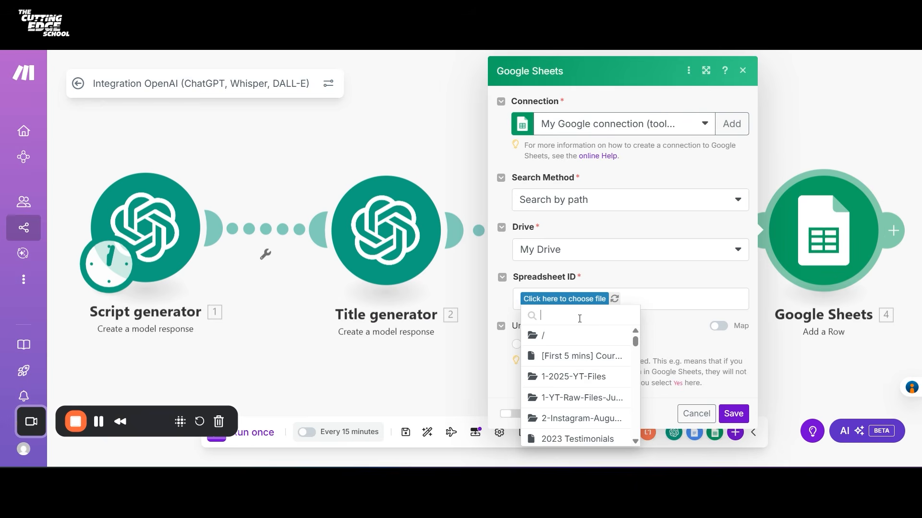
pyautogui.write('linkedin')
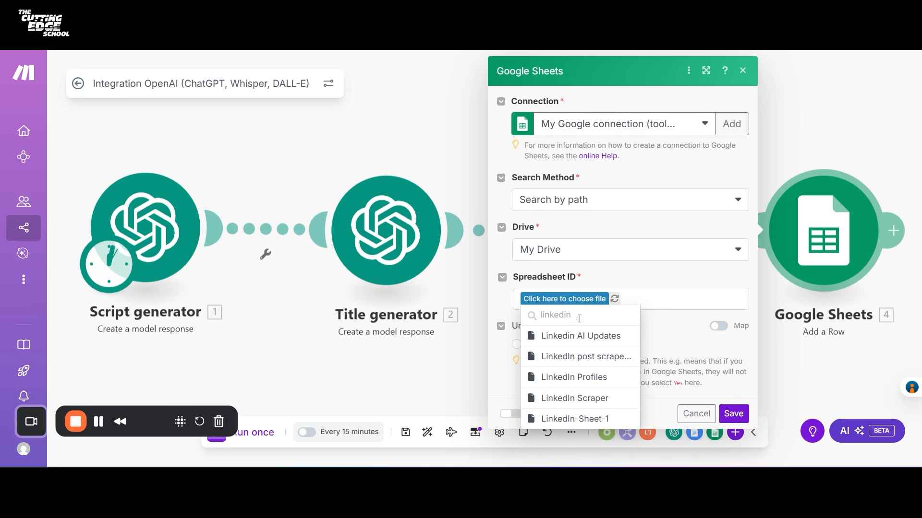
pyautogui.click(595, 420)
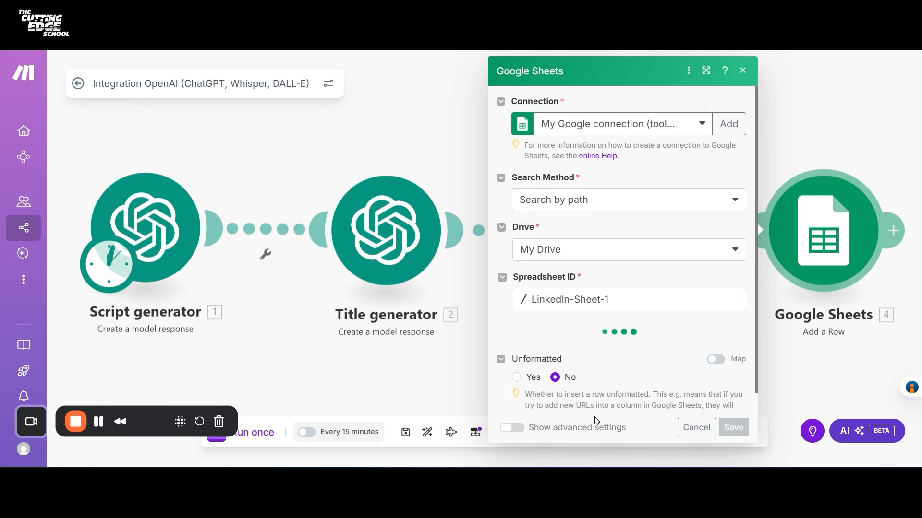
pyautogui.click(589, 355)
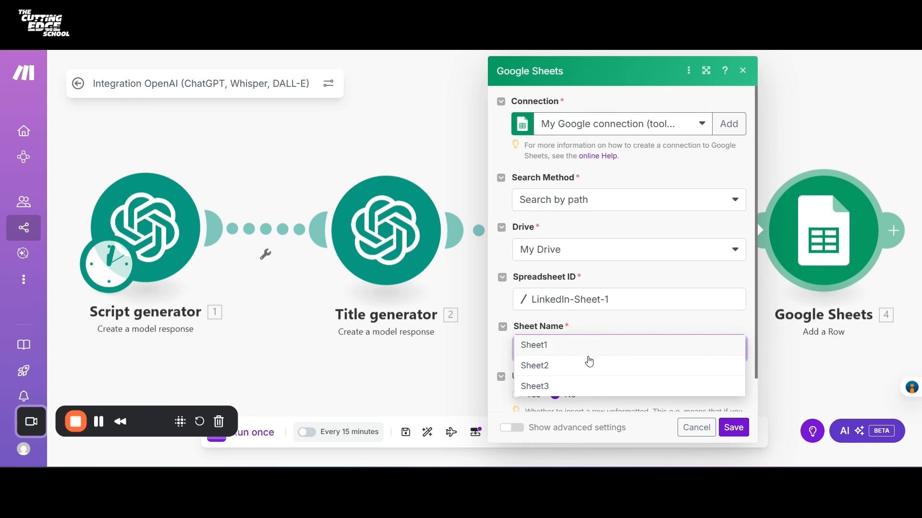
pyautogui.click(590, 384)
# Map the Title generator's Result to the new row's Title column
pyautogui.scroll(-3, 591, 384)
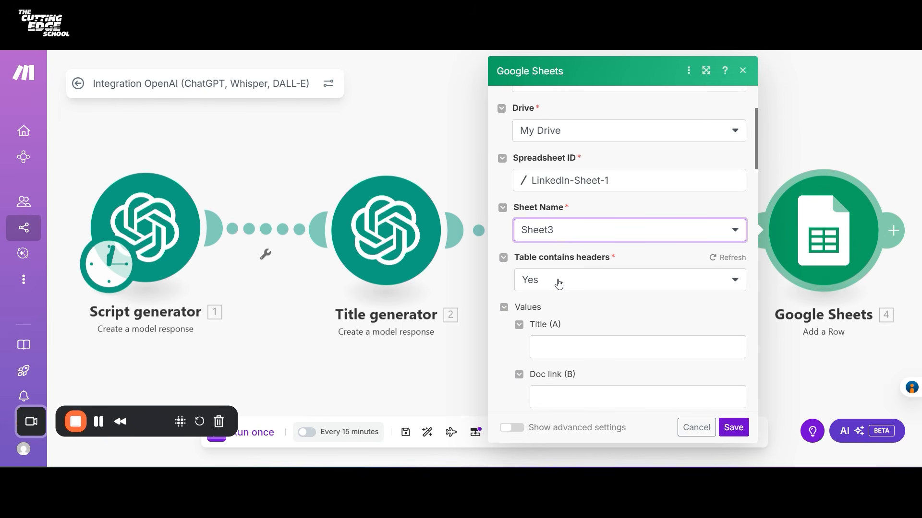
pyautogui.scroll(-1, 558, 284)
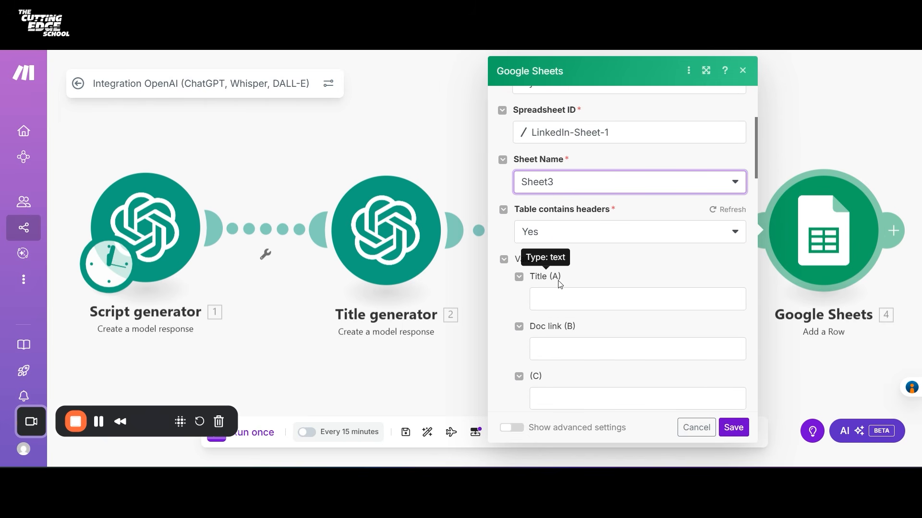
pyautogui.click(561, 296)
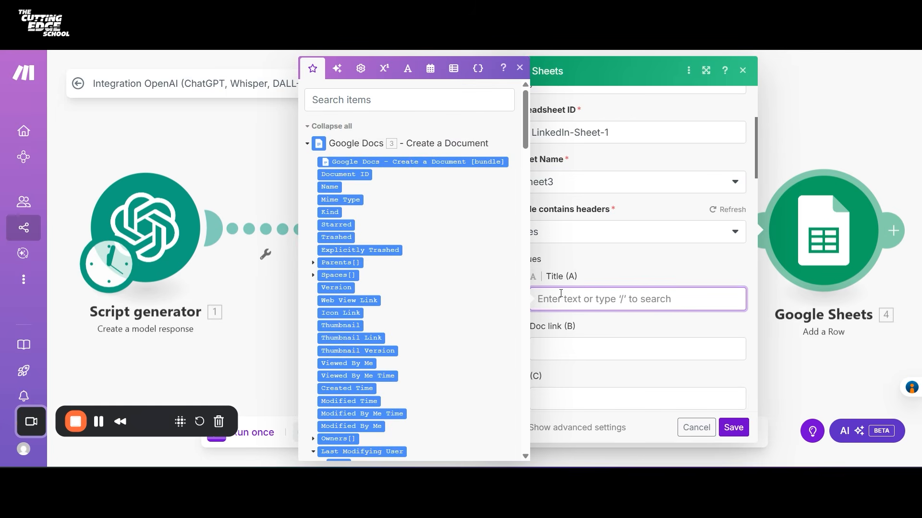
pyautogui.click(307, 144)
pyautogui.click(307, 163)
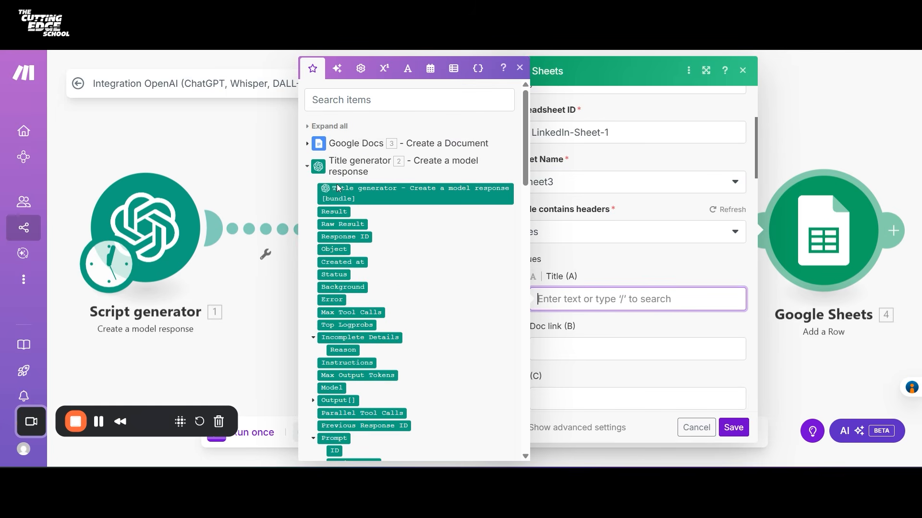
pyautogui.moveTo(333, 211); pyautogui.dragTo(601, 303)
pyautogui.moveTo(631, 311); pyautogui.dragTo(627, 305)
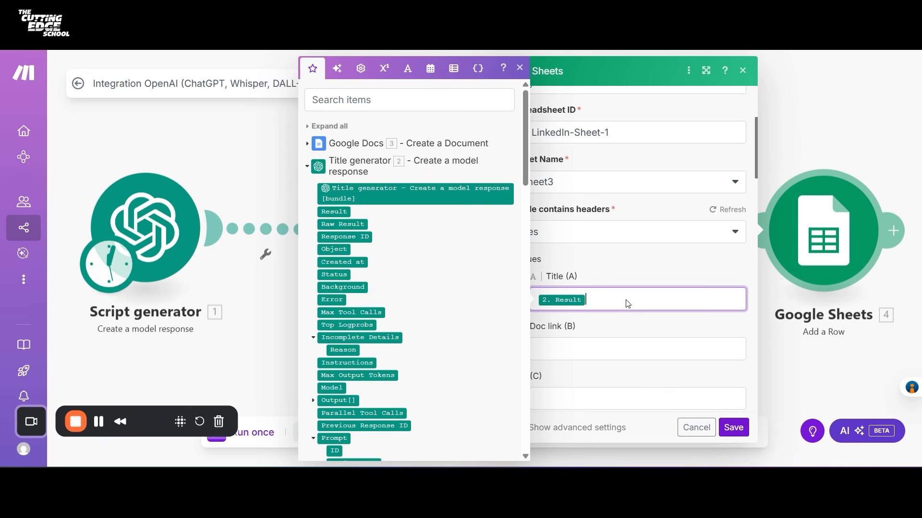
# Map the Google Docs Web View Link to the row's Doc link column and save the Google Sheets module
pyautogui.click(624, 349)
pyautogui.click(308, 145)
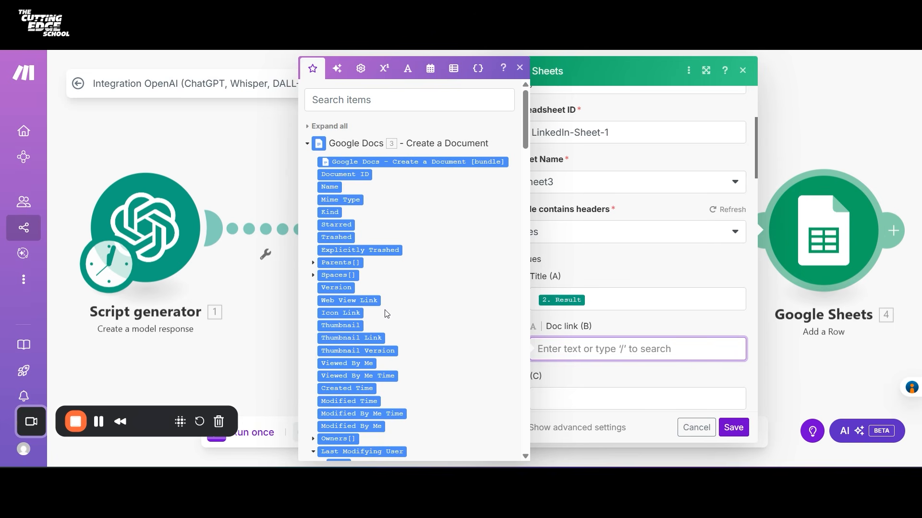
pyautogui.scroll(-1, 397, 367)
pyautogui.scroll(-1, 397, 368)
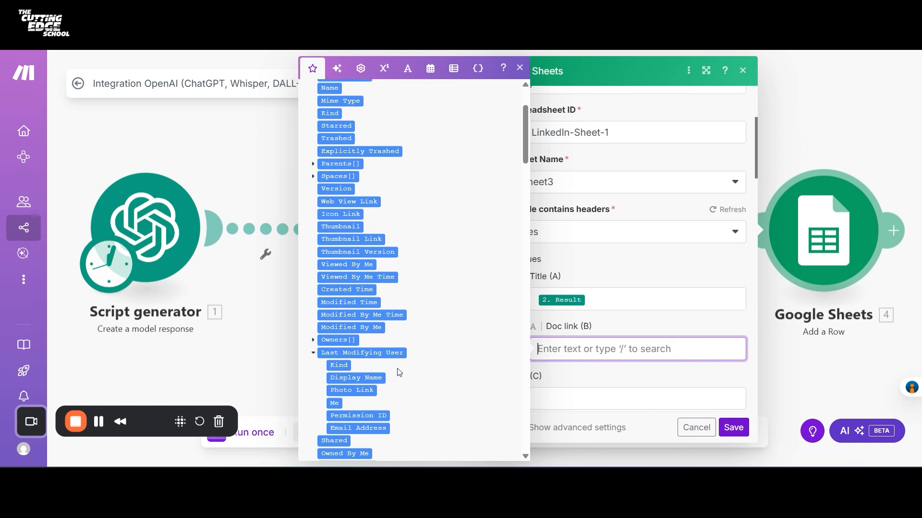
pyautogui.scroll(-5, 397, 372)
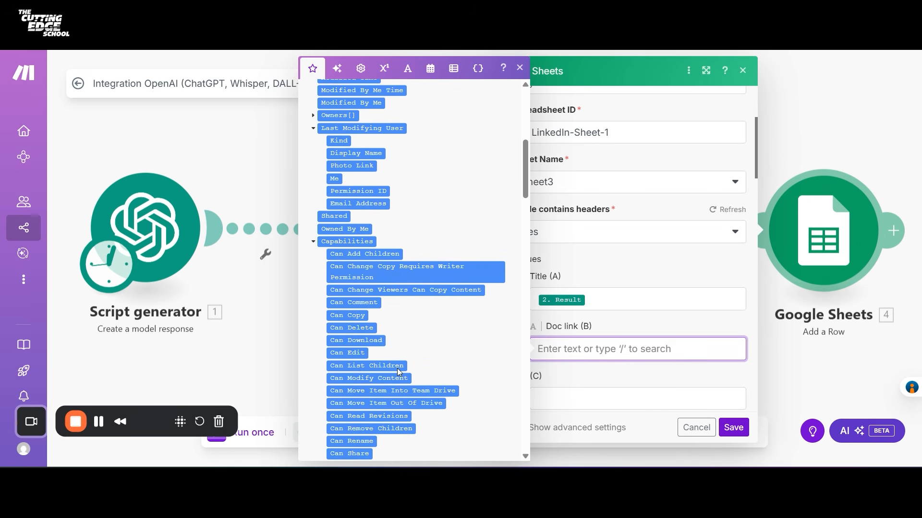
pyautogui.scroll(7, 397, 372)
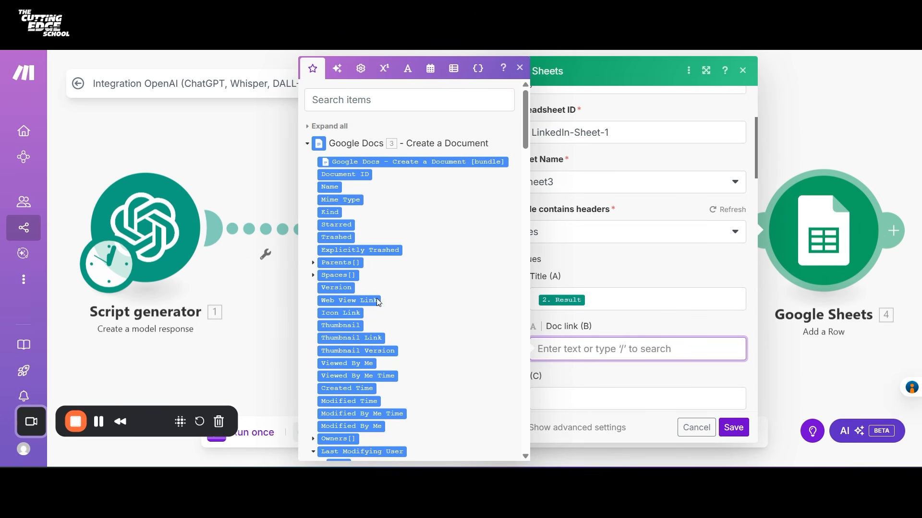
pyautogui.moveTo(362, 302); pyautogui.dragTo(614, 351)
pyautogui.click(734, 428)
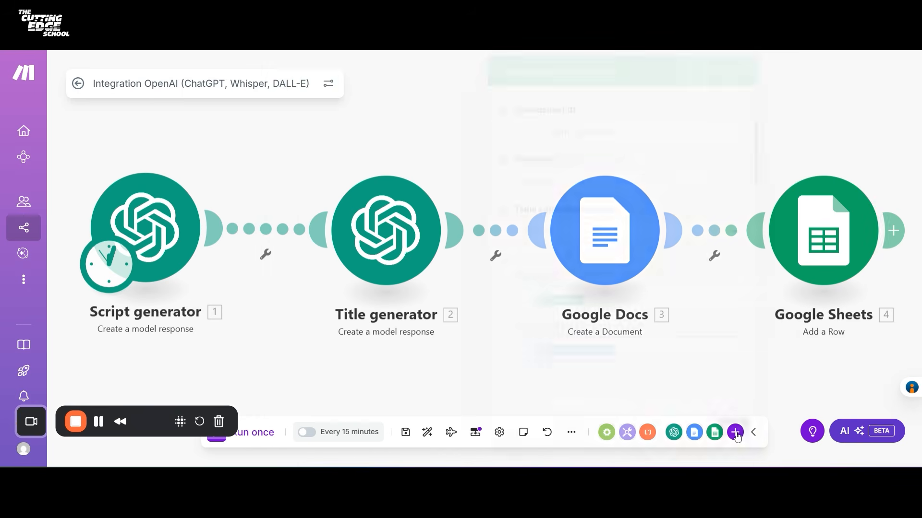
# Rename the scenario as Script Generator tool v3
pyautogui.write('e')
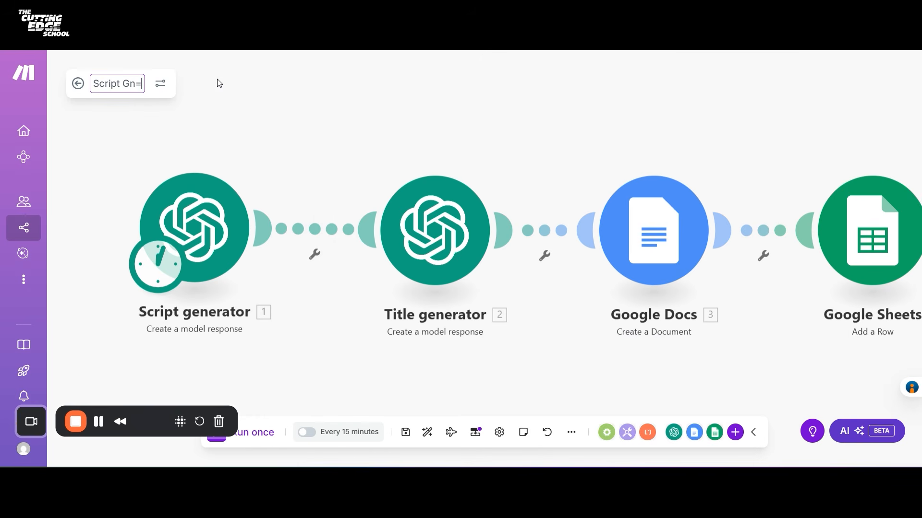
pyautogui.press('BackSpace')
pyautogui.press('BackSpace')
pyautogui.write('enerator tool v3')
pyautogui.click(305, 143)
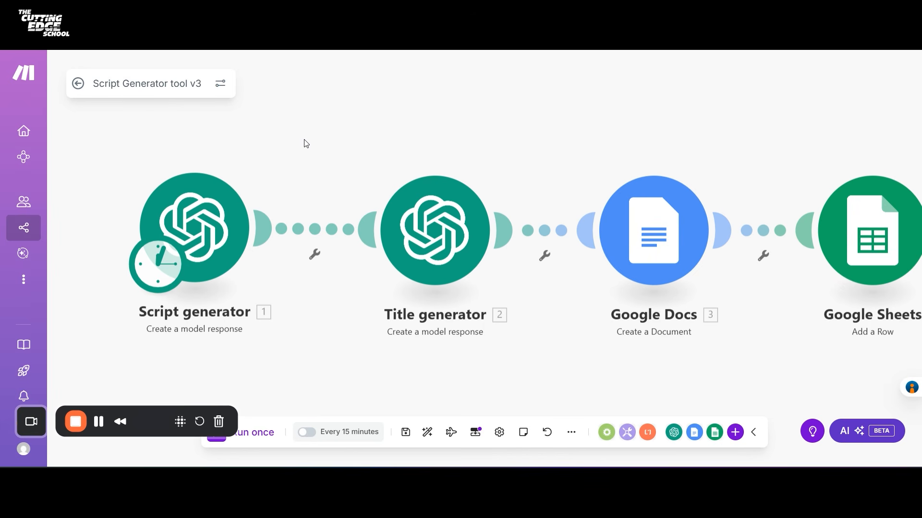
# Schedule the script generator scenario to run On demand, activate it and save it
pyautogui.hscroll(3, 315, 201)
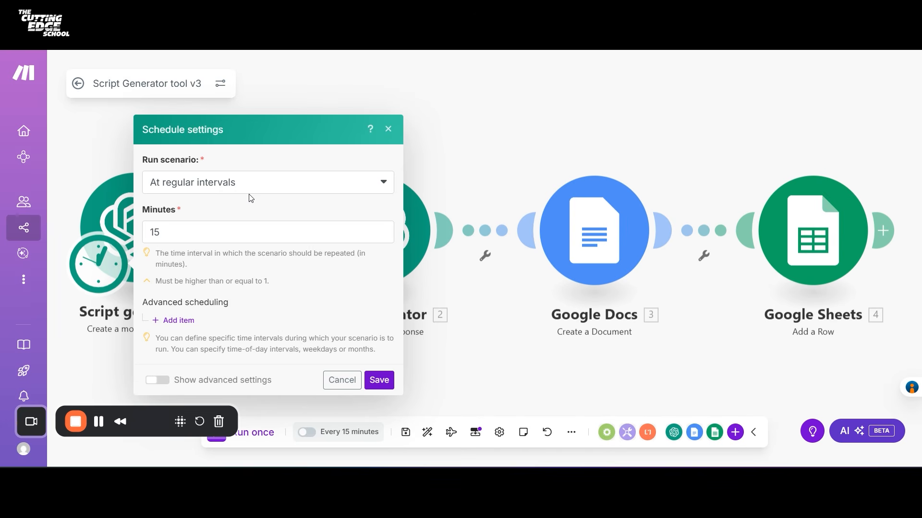
pyautogui.click(247, 187)
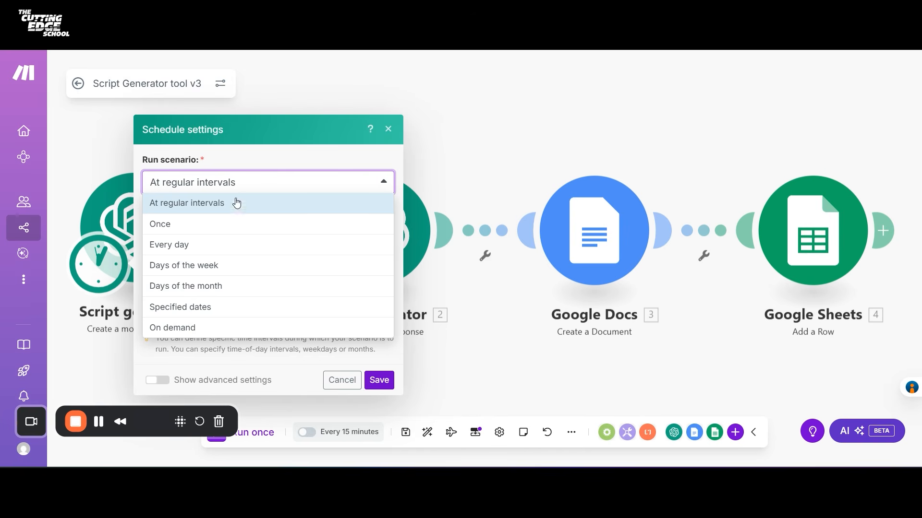
pyautogui.click(190, 329)
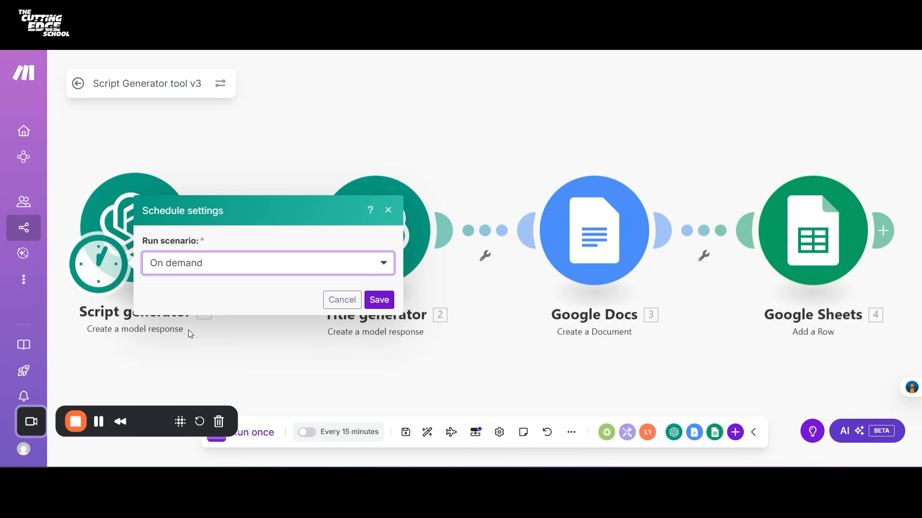
pyautogui.click(379, 300)
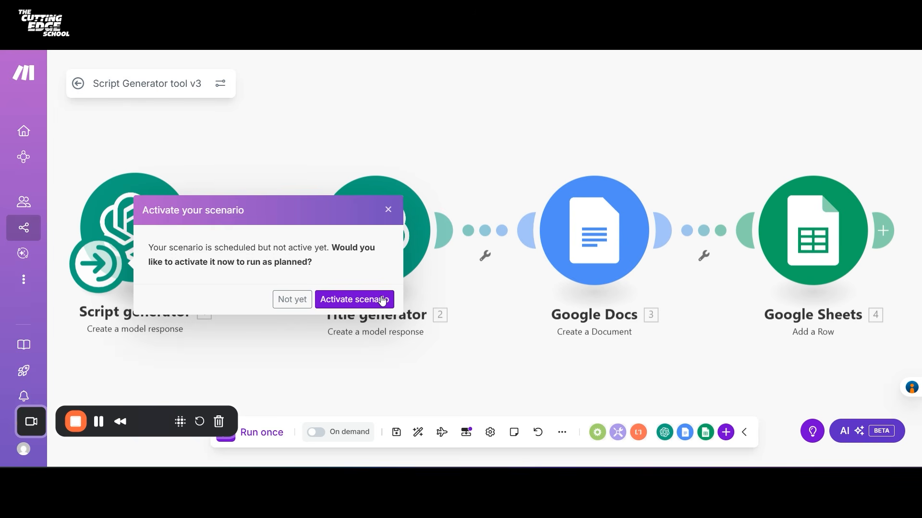
pyautogui.click(382, 300)
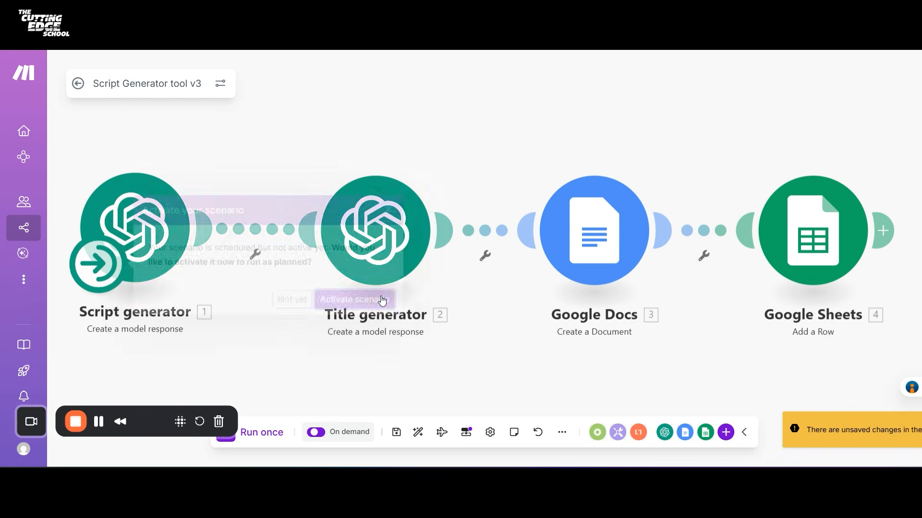
pyautogui.click(396, 432)
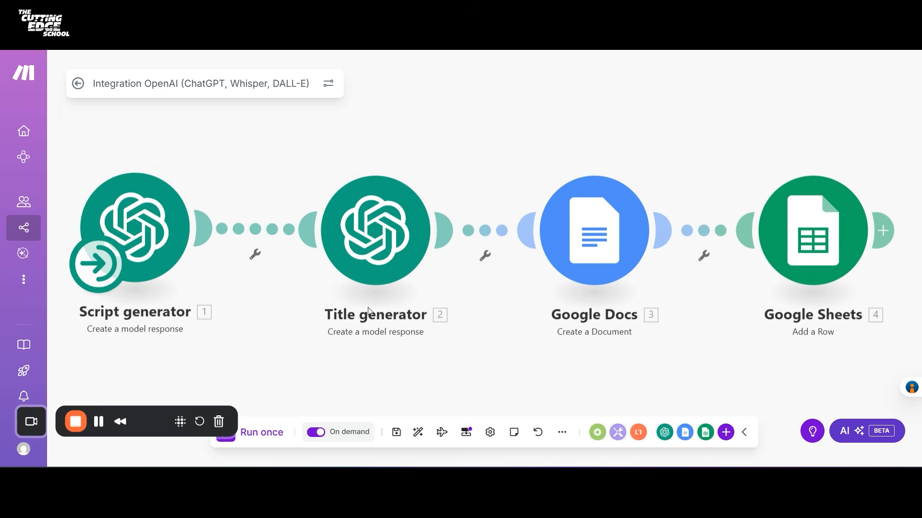
# Name the OpenAI integration scenario Script generator tool v3 and save it
pyautogui.click(328, 84)
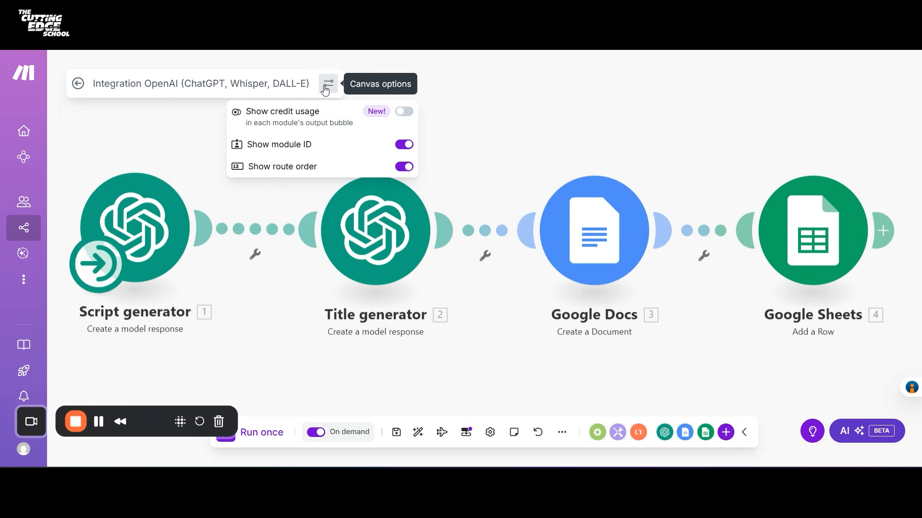
pyautogui.click(223, 85)
pyautogui.tripleClick(224, 84)
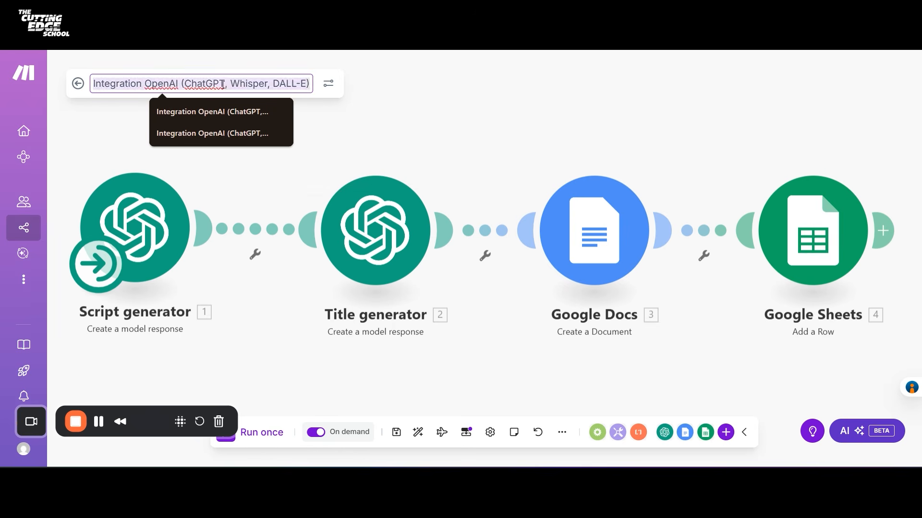
pyautogui.press('BackSpace')
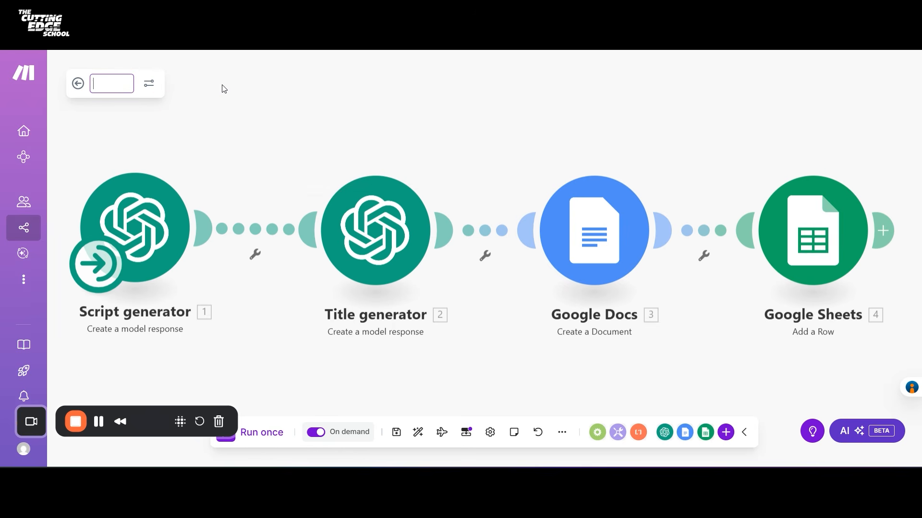
pyautogui.write('Script generator')
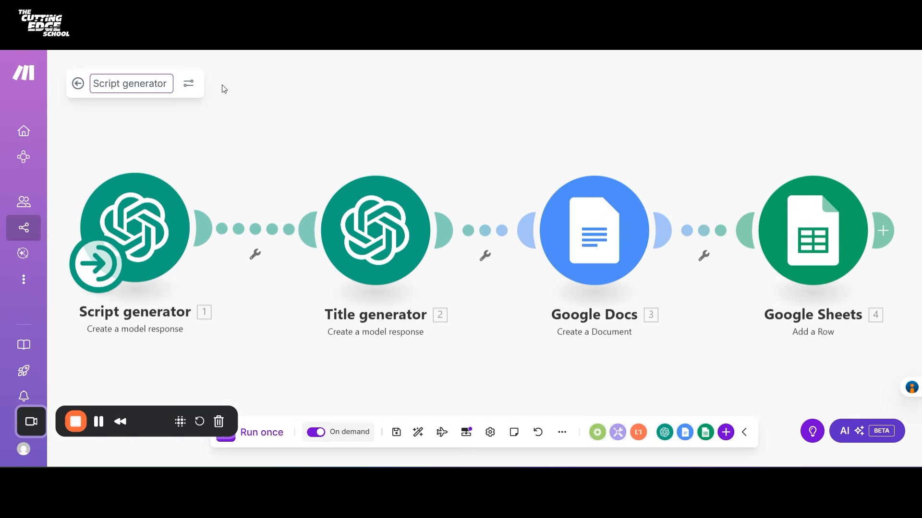
pyautogui.write(' tool v3')
pyautogui.press('Return')
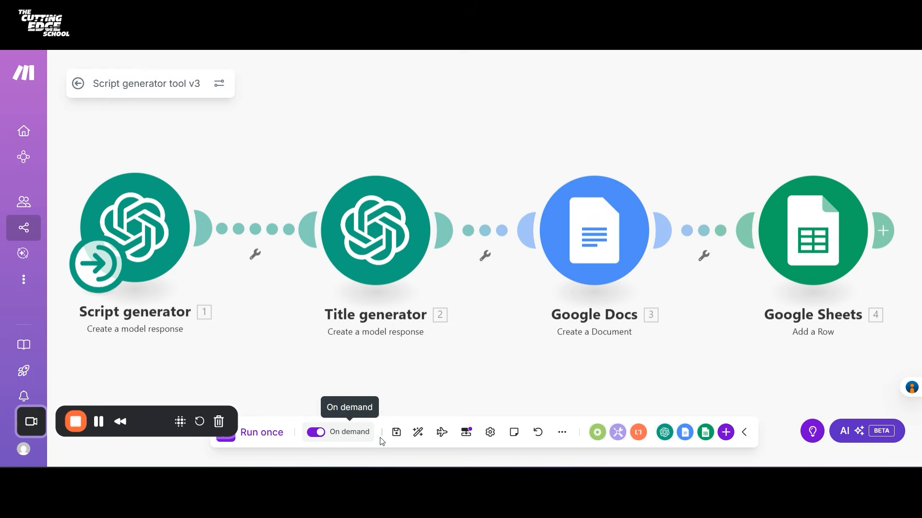
pyautogui.click(396, 433)
# Check the Script generator module's settings and the scenario's run schedule
pyautogui.click(187, 228)
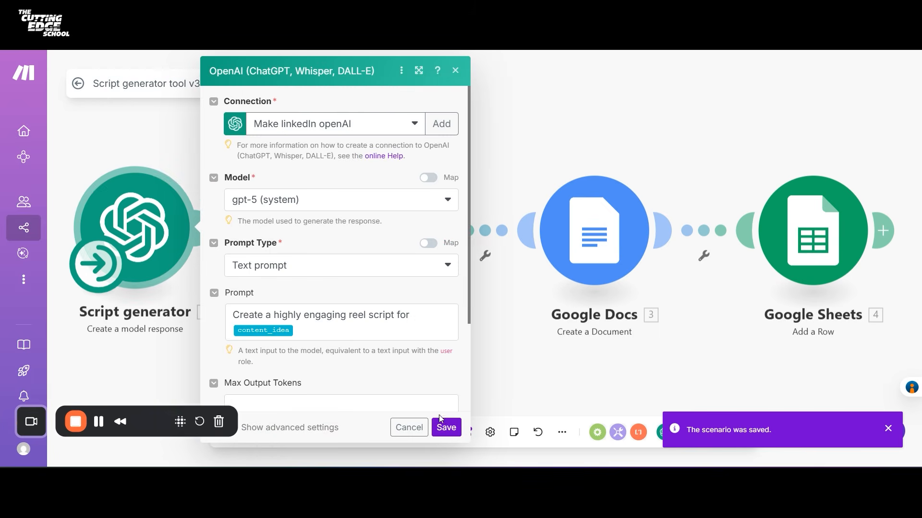
pyautogui.click(445, 427)
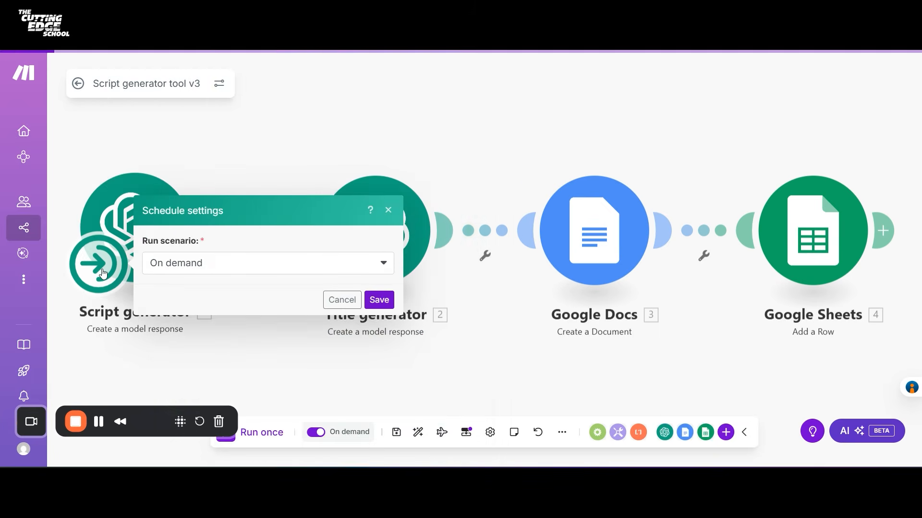
pyautogui.click(373, 302)
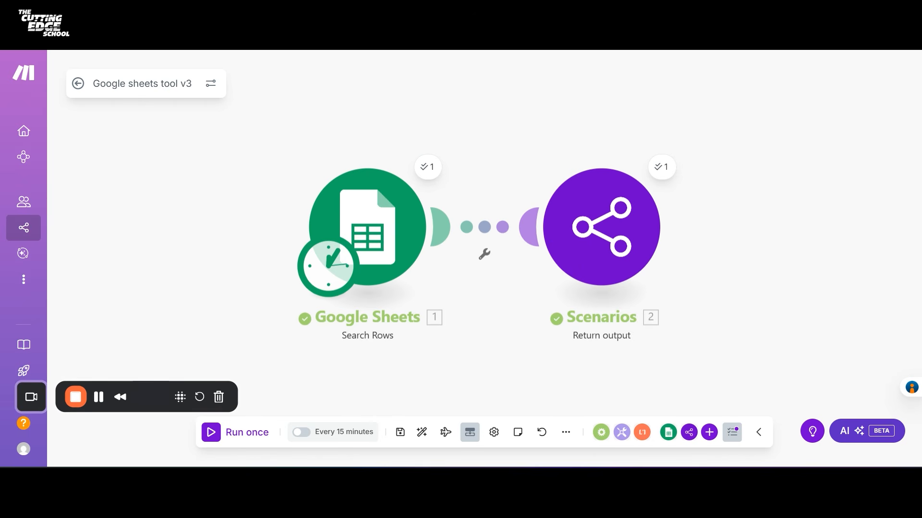
# Schedule the Google sheets tool v3 scenario to run On demand and activate it
pyautogui.click(349, 270)
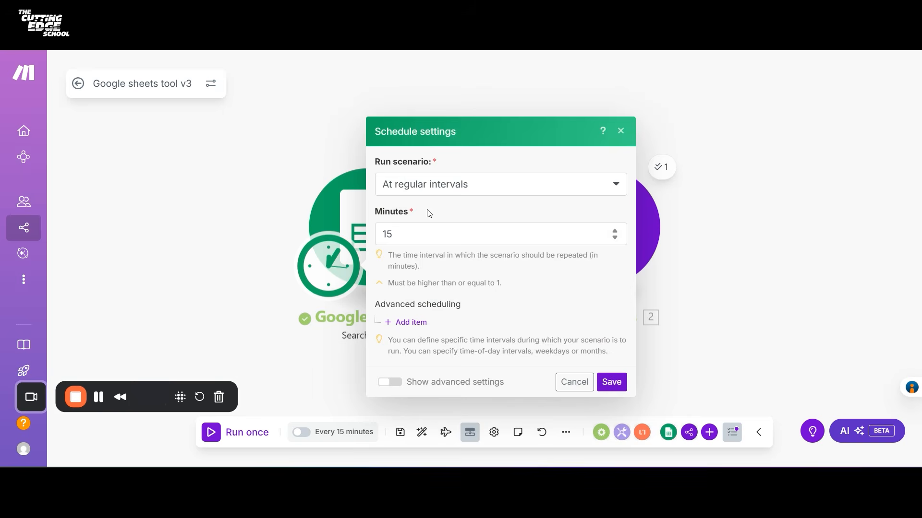
pyautogui.click(461, 189)
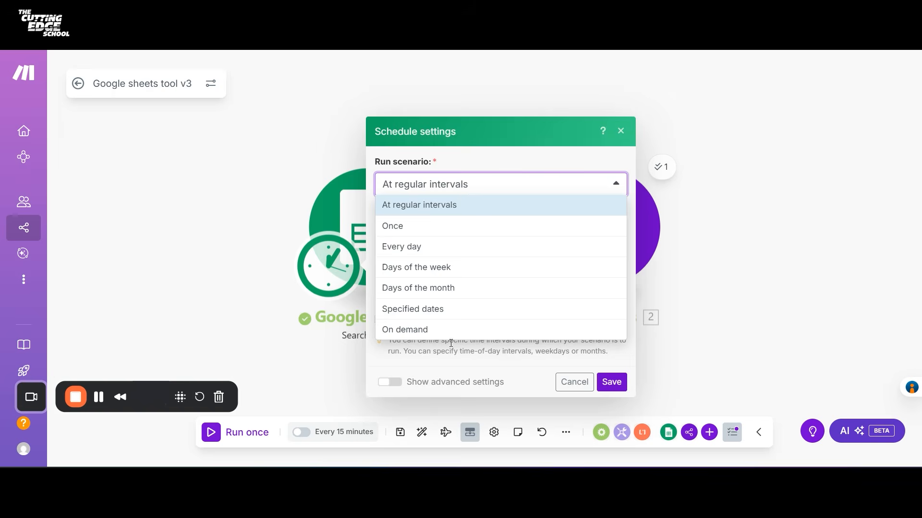
pyautogui.click(405, 330)
pyautogui.click(611, 383)
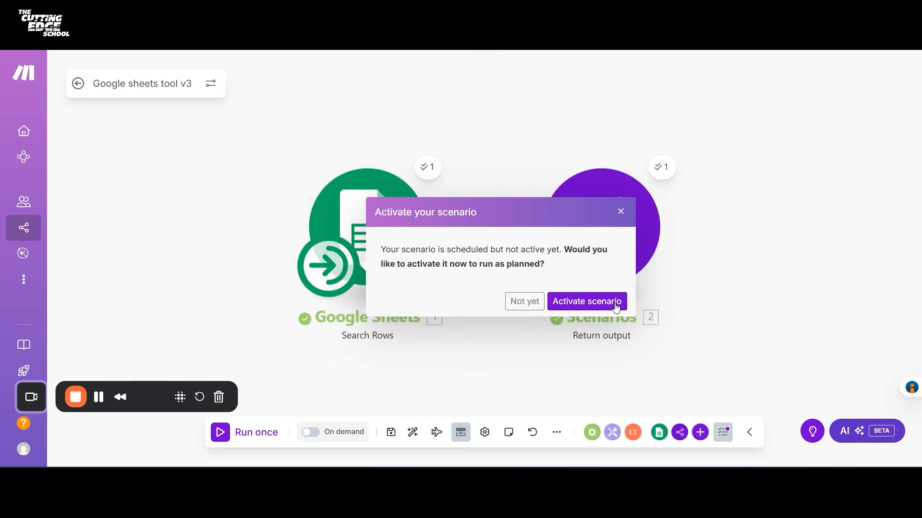
pyautogui.click(616, 307)
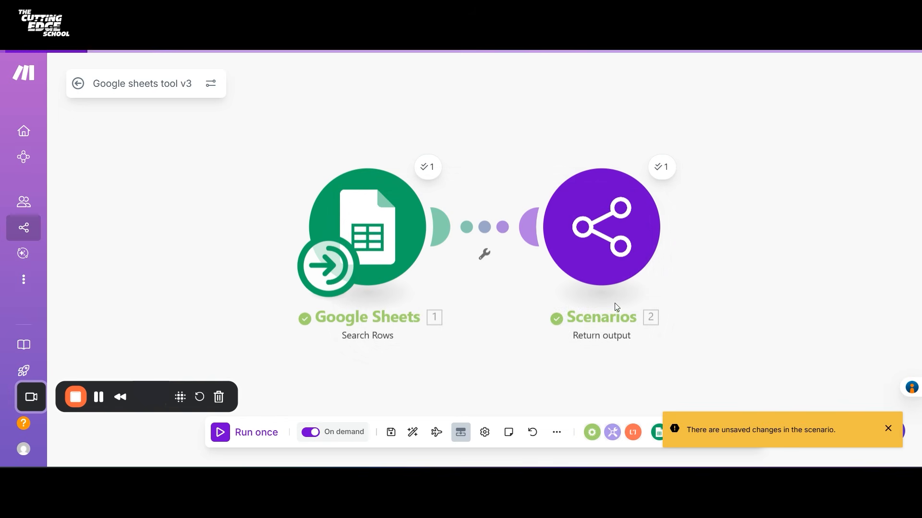
pyautogui.click(888, 428)
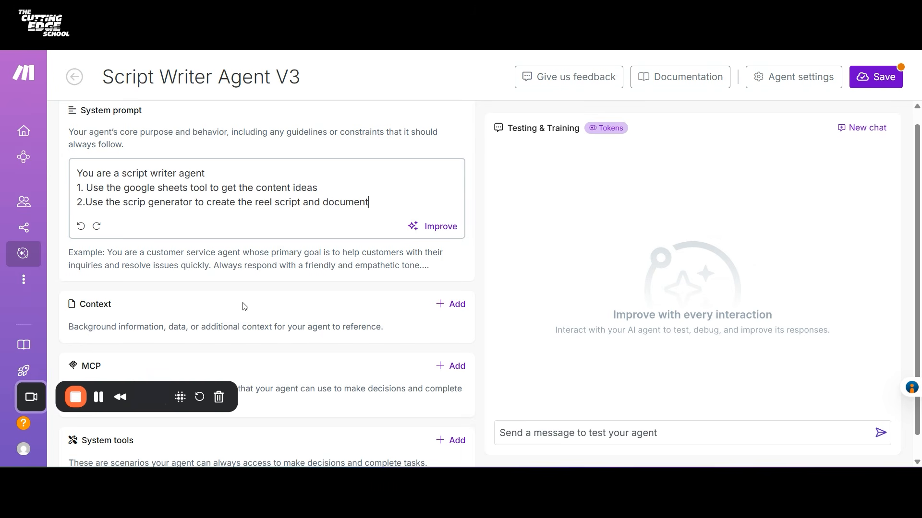
# In the agent's available system tools, describe the Google sheets tool v3 scenario as "this tool finds the content ideas" and save the description
pyautogui.moveTo(180, 397); pyautogui.dragTo(824, 444)
pyautogui.scroll(1, 395, 327)
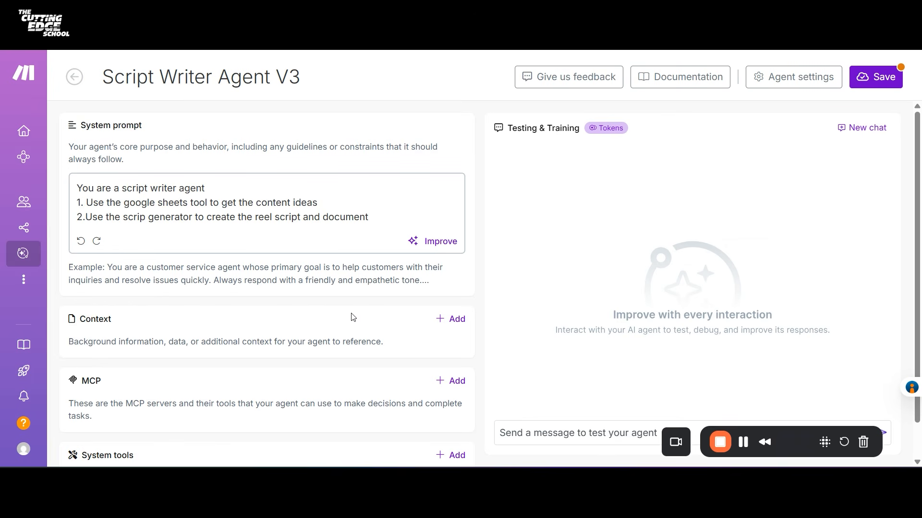
pyautogui.scroll(-1, 353, 317)
pyautogui.scroll(-1, 352, 336)
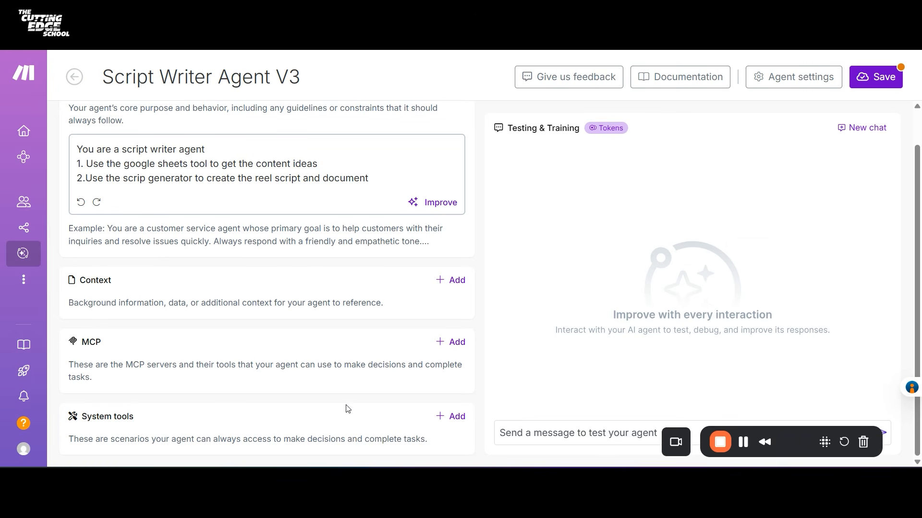
pyautogui.click(437, 418)
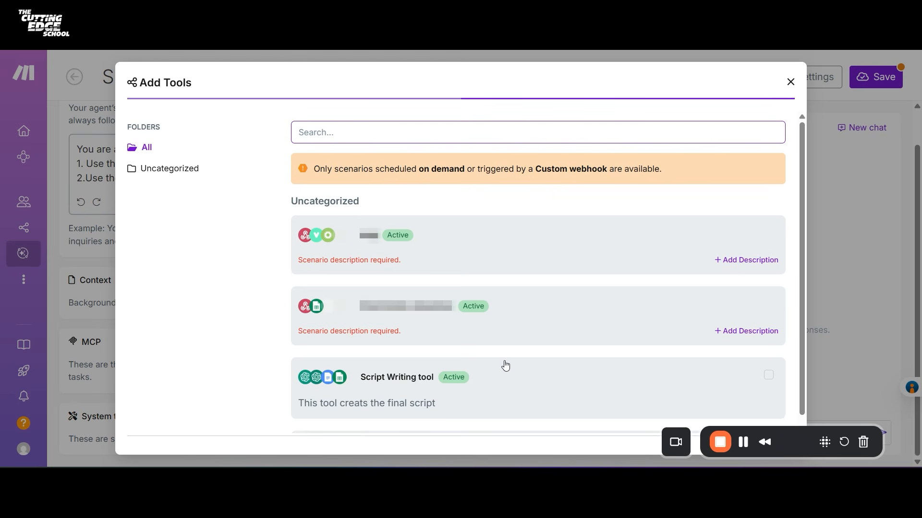
pyautogui.scroll(-2, 504, 366)
pyautogui.scroll(-4, 507, 365)
pyautogui.scroll(-1, 505, 363)
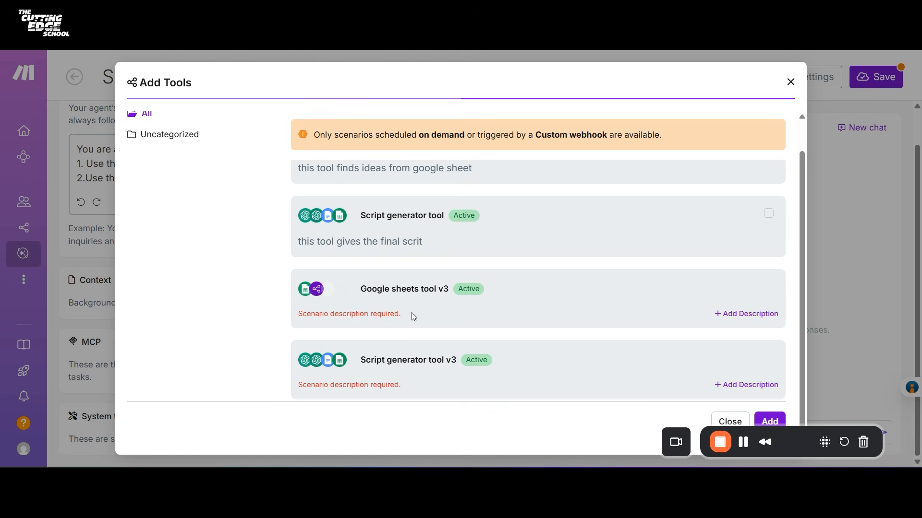
pyautogui.click(736, 321)
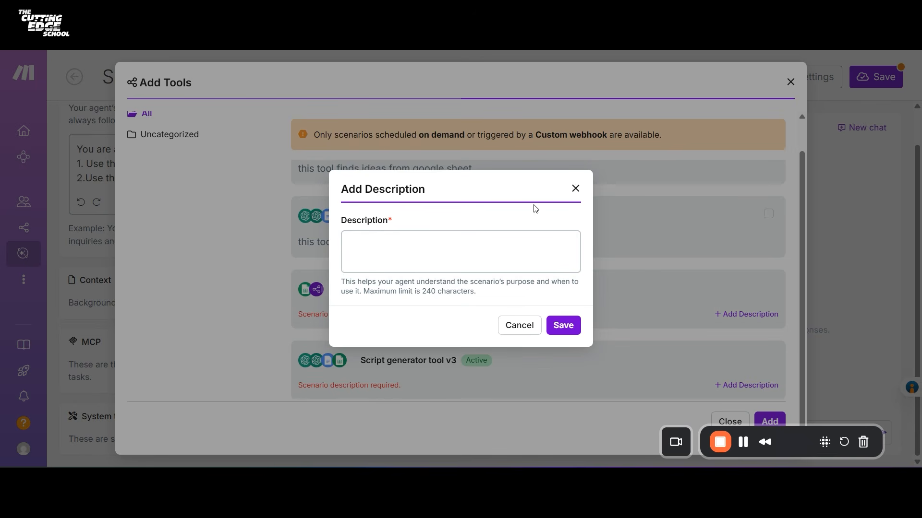
pyautogui.click(575, 190)
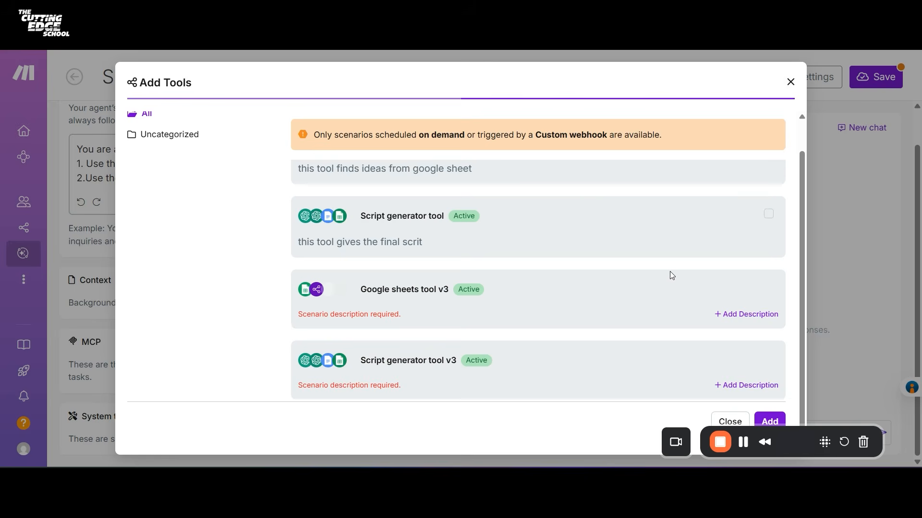
pyautogui.click(742, 314)
pyautogui.write('t')
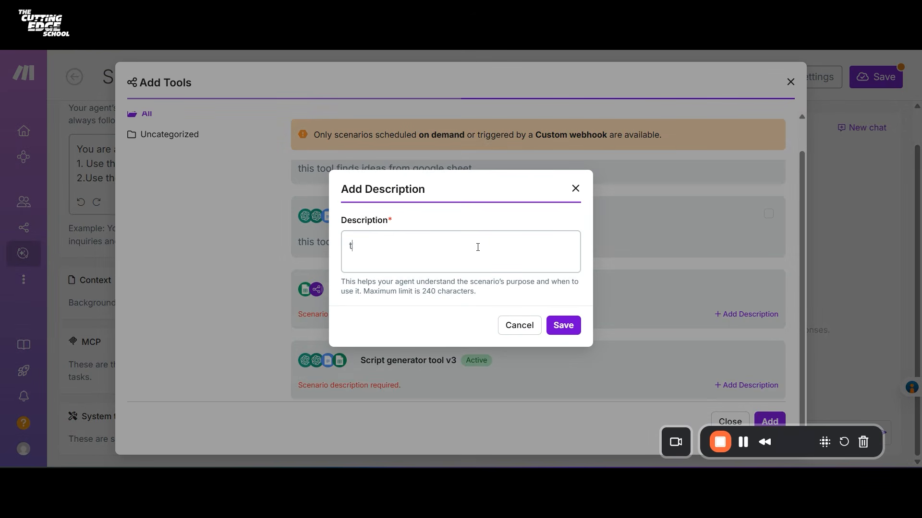
pyautogui.write('his tool finds the content ')
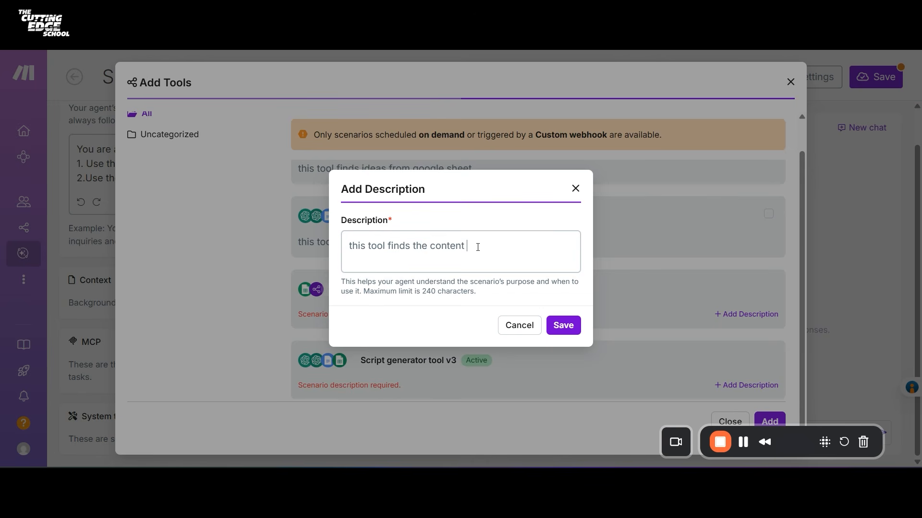
pyautogui.write('ideas')
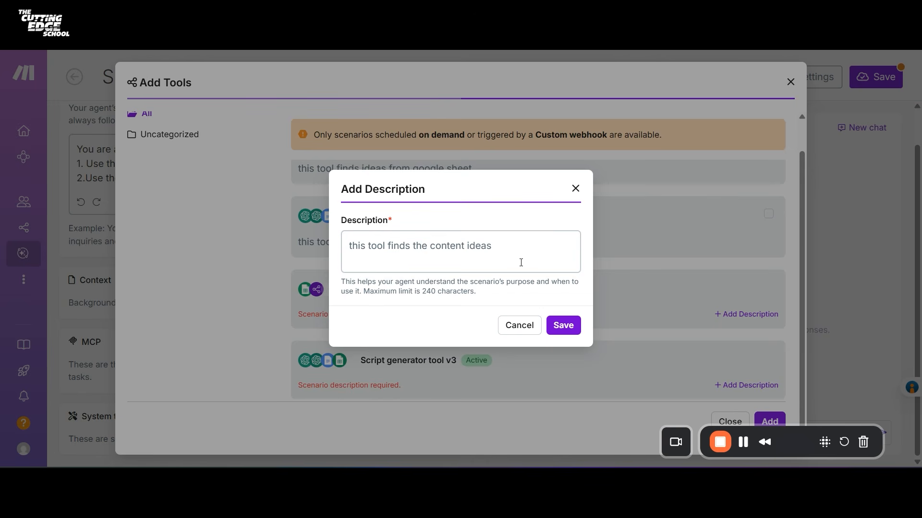
pyautogui.click(561, 333)
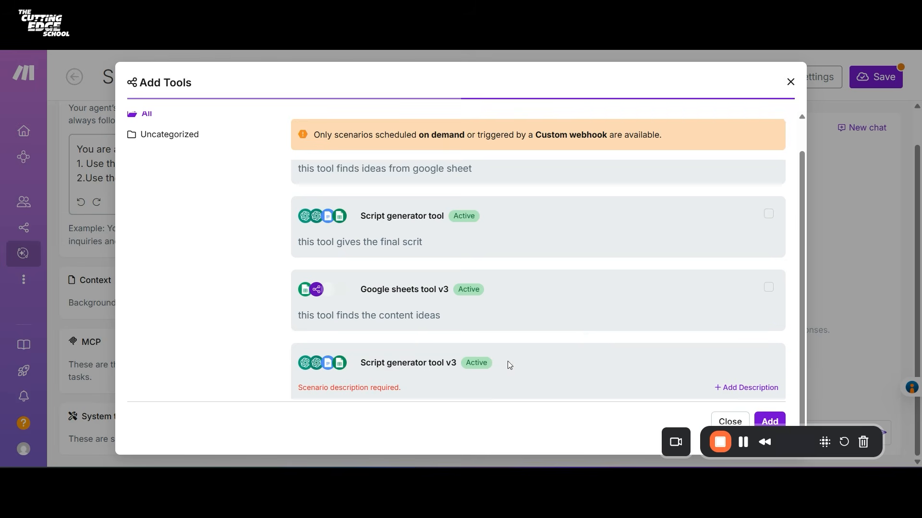
# Describe the Script generator tool v3 scenario as "this tool generates the script in a document" and save the description
pyautogui.click(748, 389)
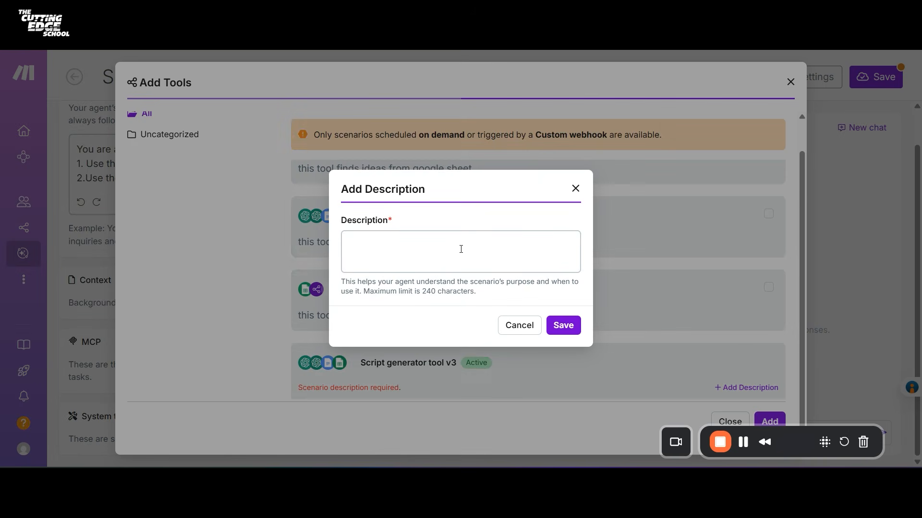
pyautogui.write('this tool generates the script and')
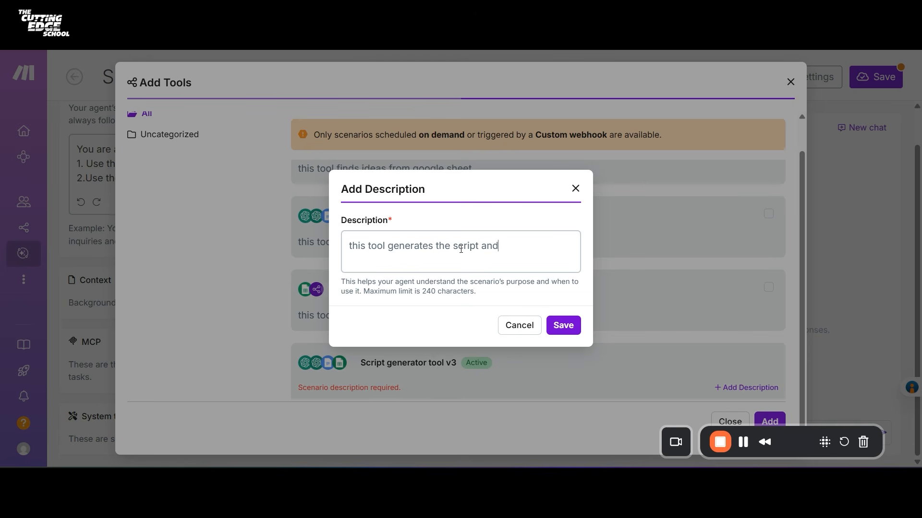
pyautogui.press('BackSpace')
pyautogui.press('BackSpace')
pyautogui.press('BackSpace')
pyautogui.write('in a document')
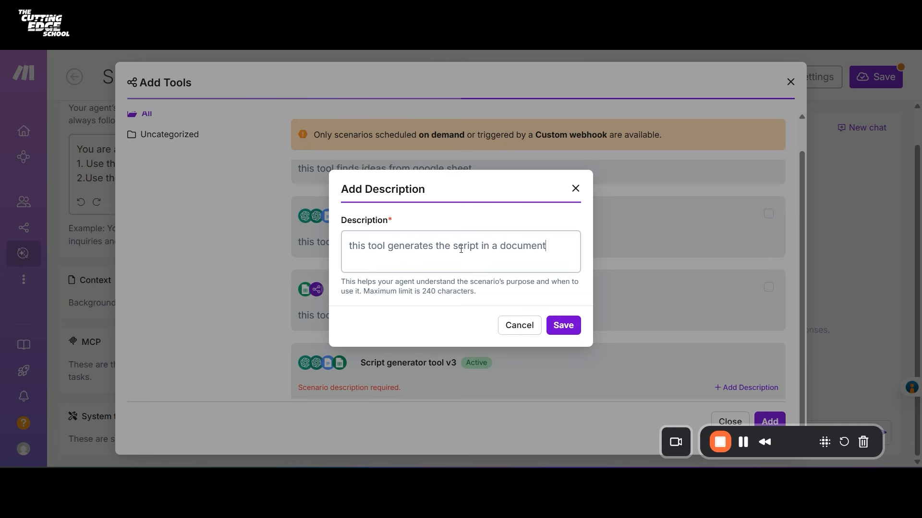
pyautogui.click(577, 334)
# Add Google sheets tool v3 and Script generator tool v3 to the agent as system tools
pyautogui.click(630, 300)
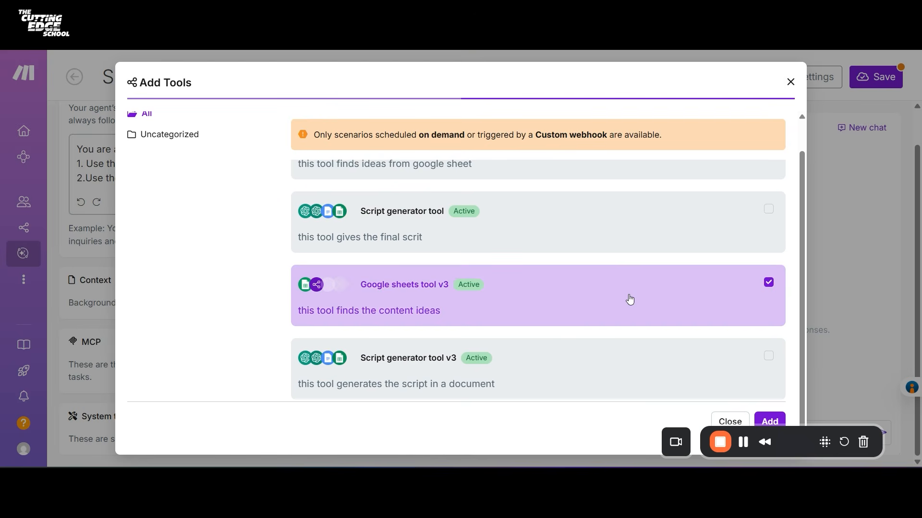
pyautogui.click(630, 357)
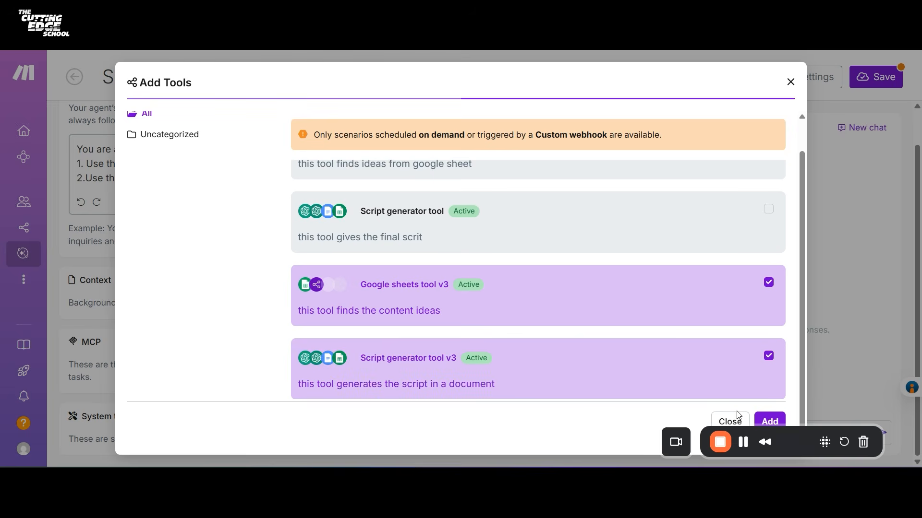
pyautogui.click(767, 421)
pyautogui.scroll(-1, 314, 299)
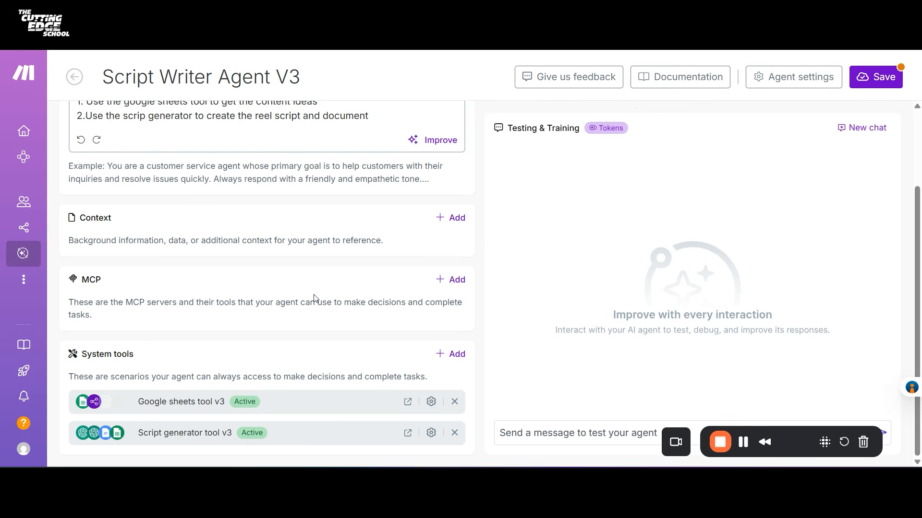
pyautogui.scroll(2, 306, 225)
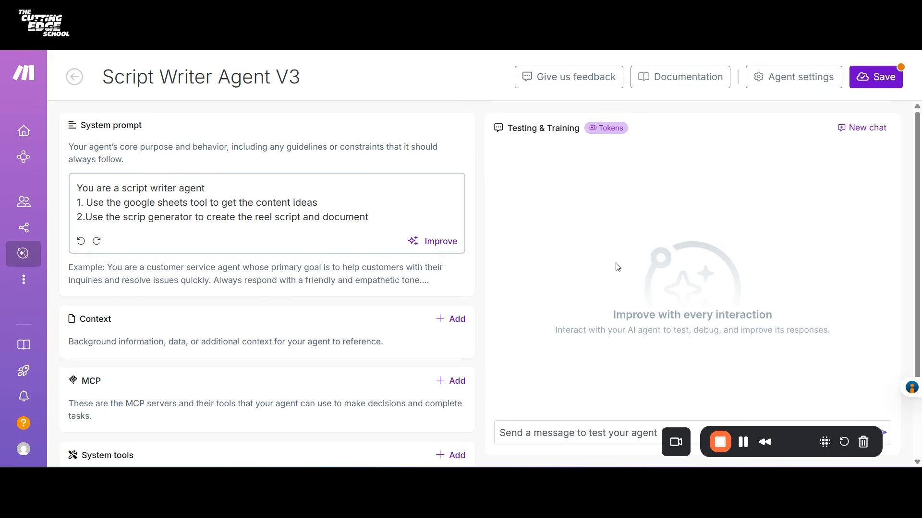
# Create a new scenario with a Make AI Agents "Run an agent" module that uses Script Writer Agent V3
pyautogui.moveTo(606, 127)
pyautogui.rightClick(378, 7)
pyautogui.click(378, 7)
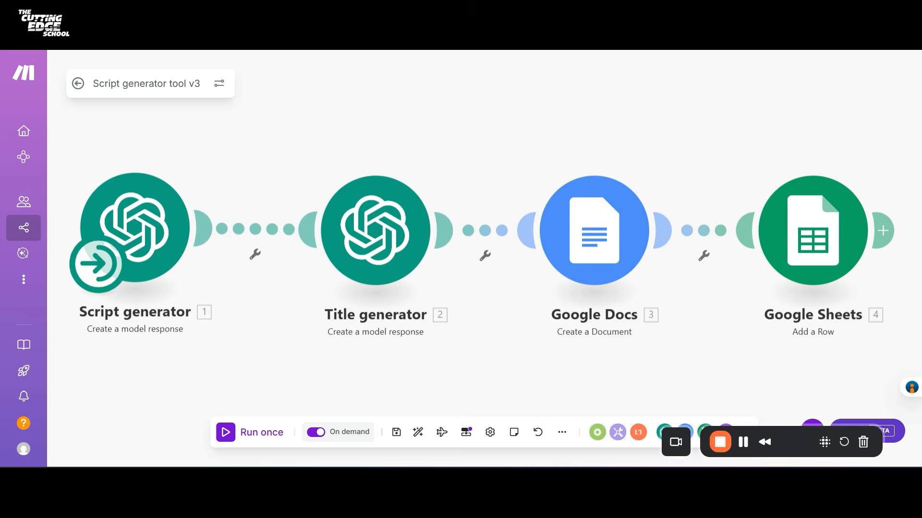
pyautogui.click(436, 94)
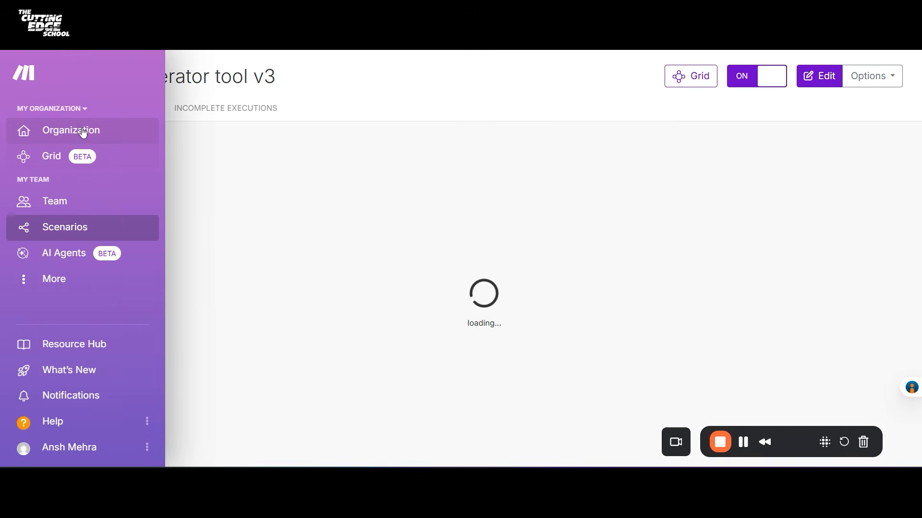
pyautogui.click(83, 133)
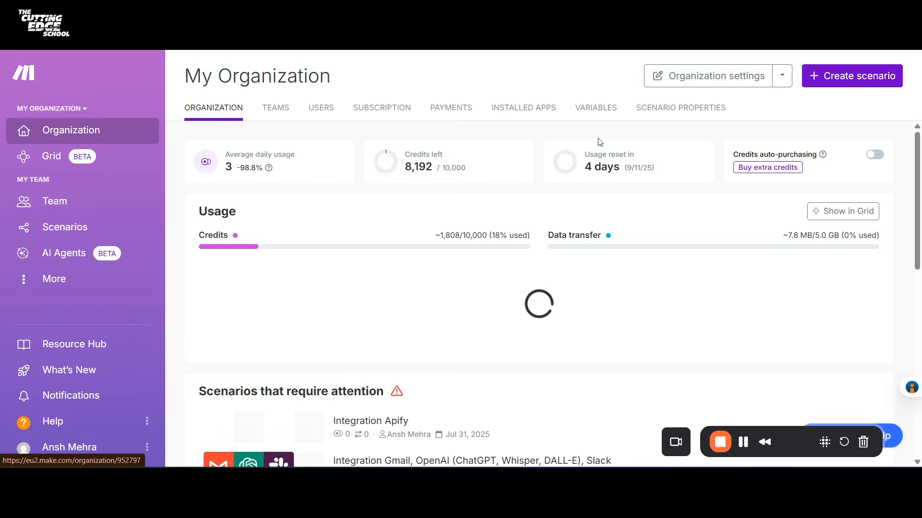
pyautogui.click(848, 76)
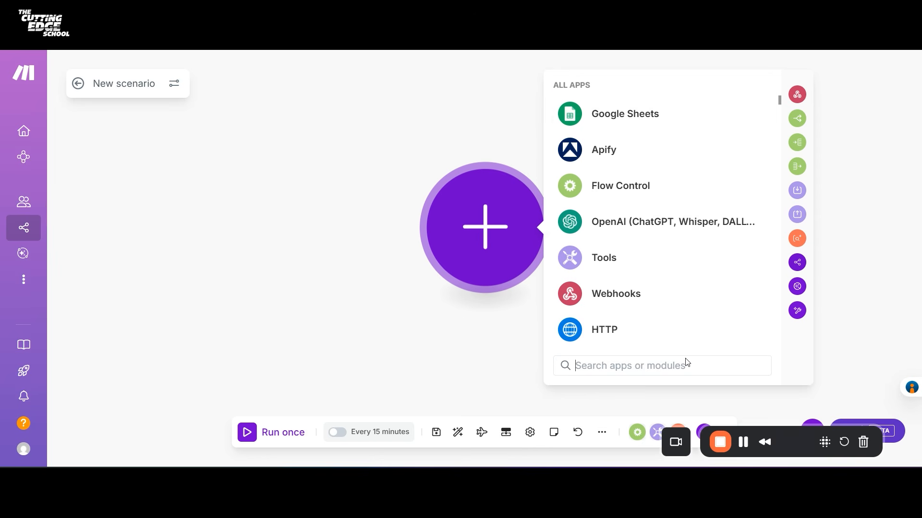
pyautogui.write('ai agen')
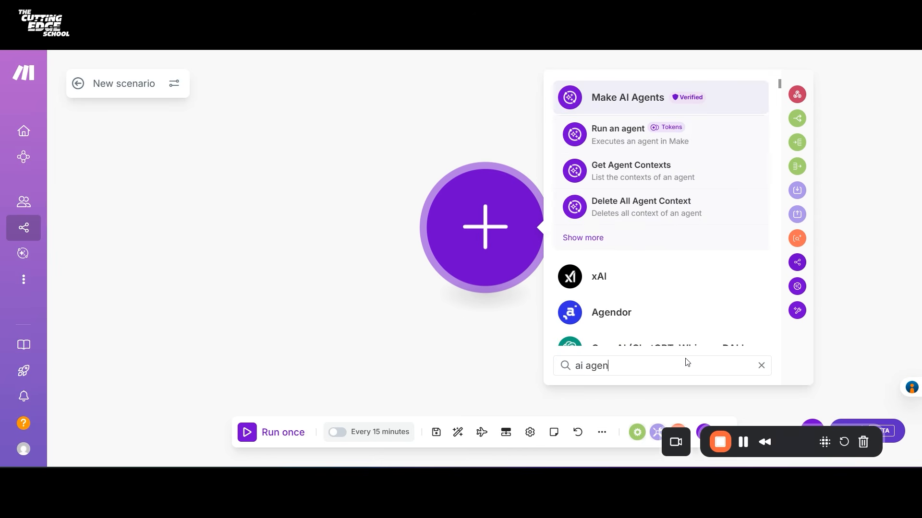
pyautogui.click(730, 137)
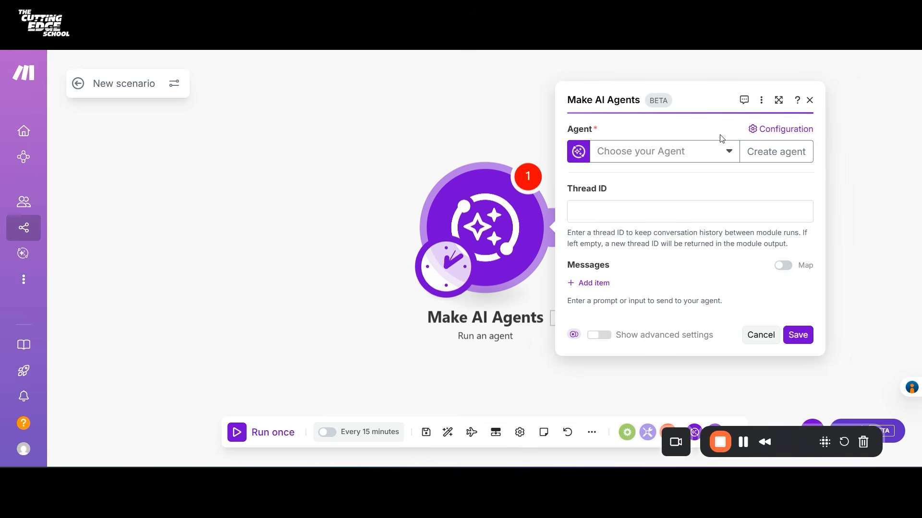
pyautogui.click(698, 151)
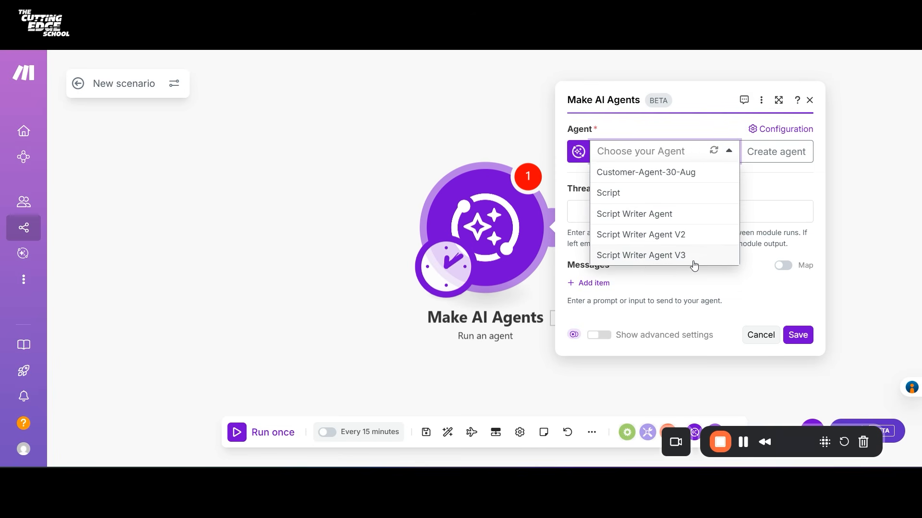
pyautogui.click(632, 260)
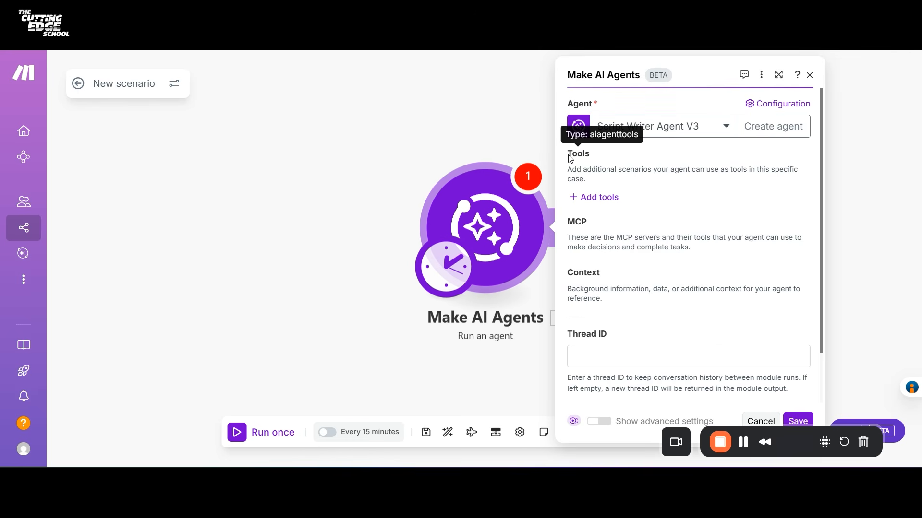
# Return to the Script Writer Agent V3 page, check its system tools and save the agent
pyautogui.moveTo(570, 159); pyautogui.dragTo(596, 170)
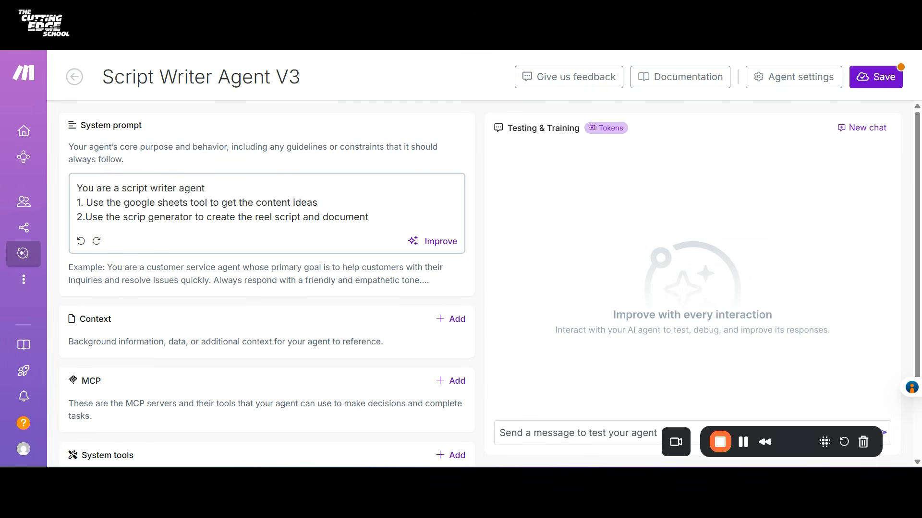
pyautogui.scroll(-5, 334, 222)
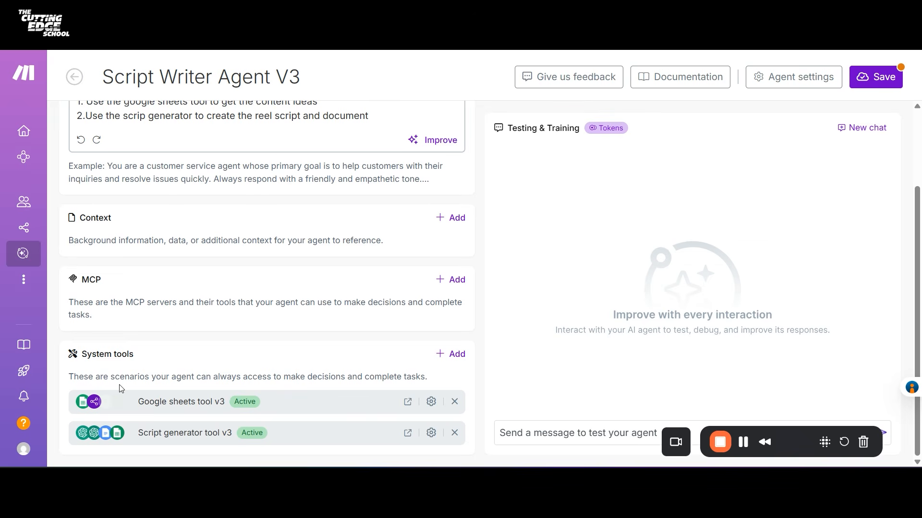
pyautogui.click(882, 89)
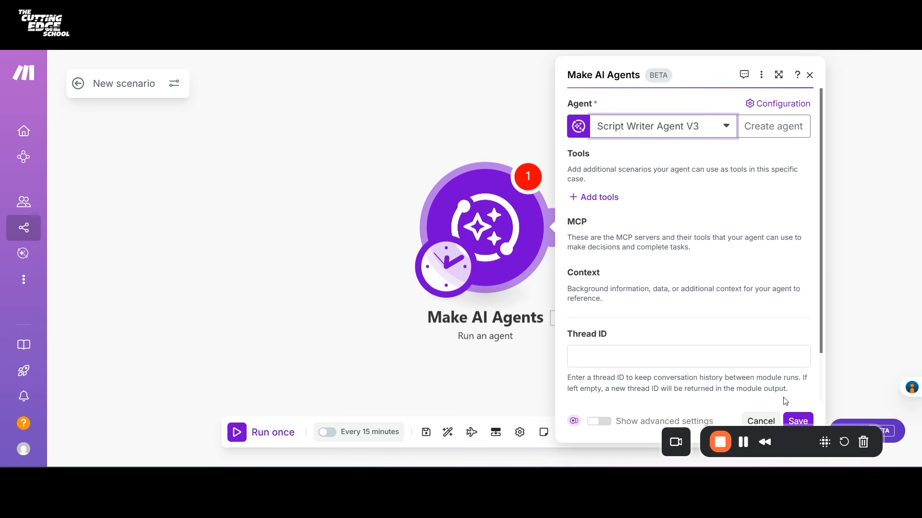
# Save the Make AI Agents module and reopen it to check the tool scenarios attached to the agent
pyautogui.click(791, 424)
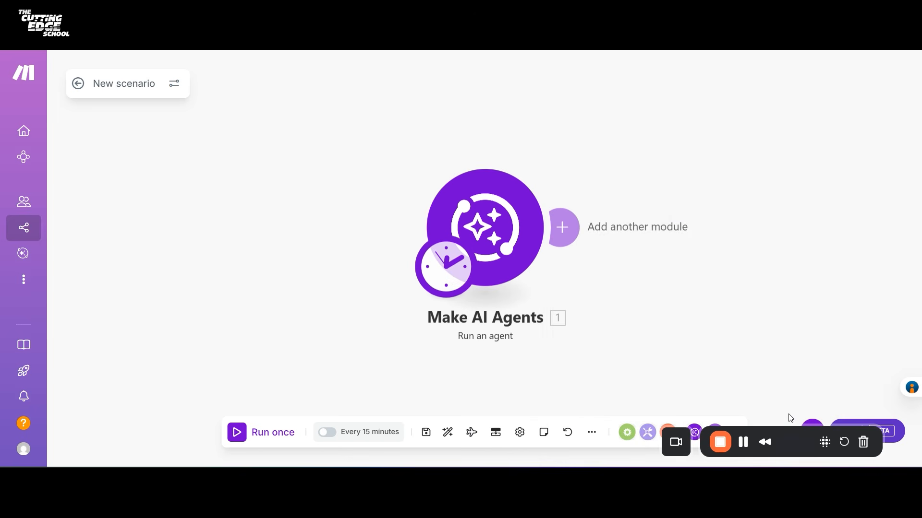
pyautogui.click(513, 244)
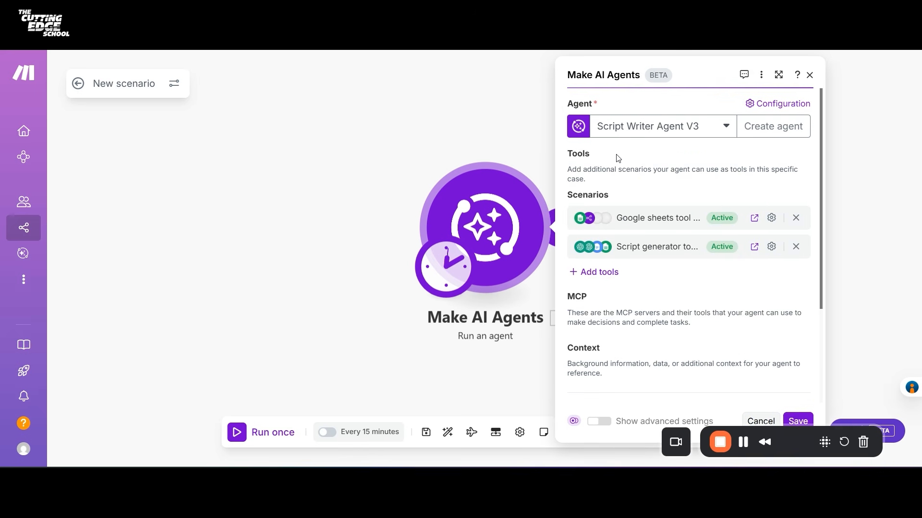
pyautogui.scroll(-3, 632, 265)
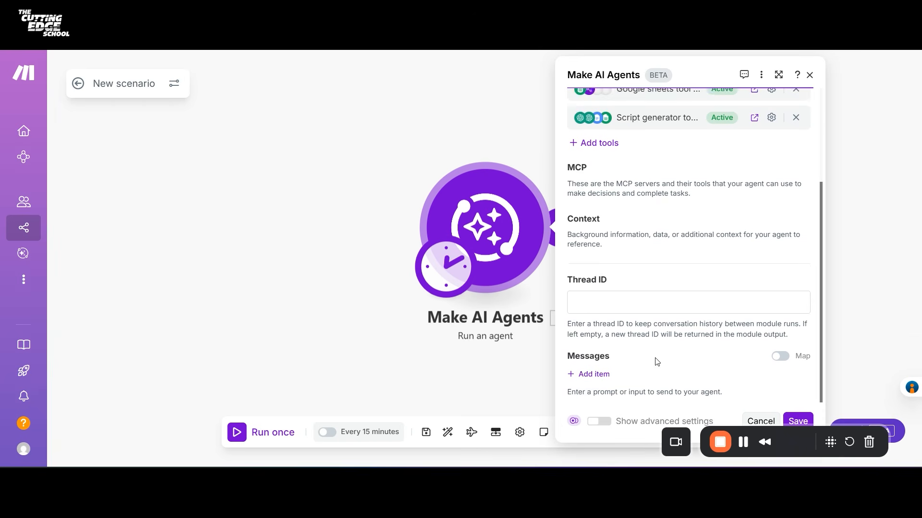
pyautogui.scroll(3, 624, 369)
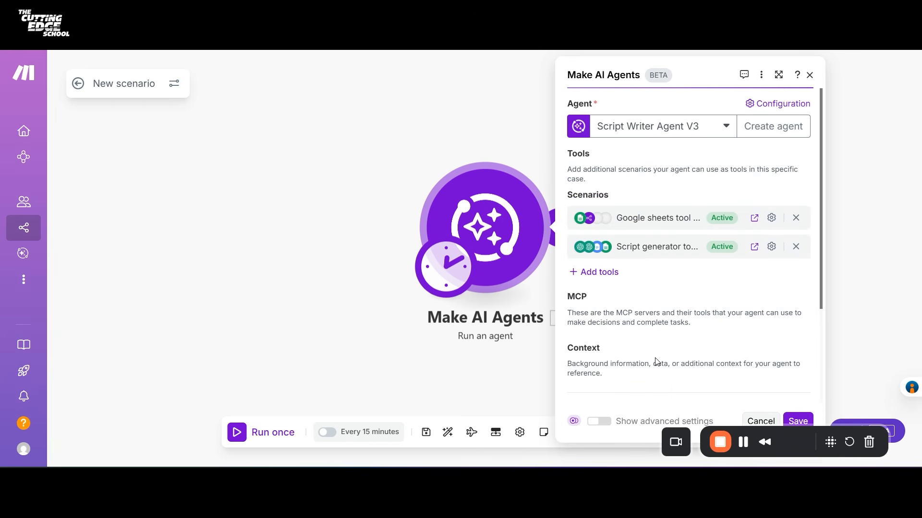
pyautogui.click(798, 421)
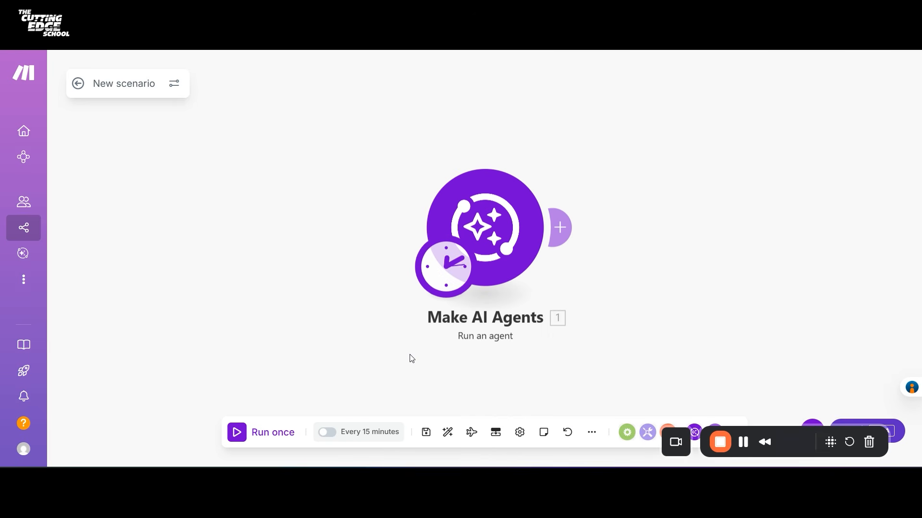
# Run the agent scenario once and examine the response in the Make AI Agents module's output
pyautogui.click(261, 436)
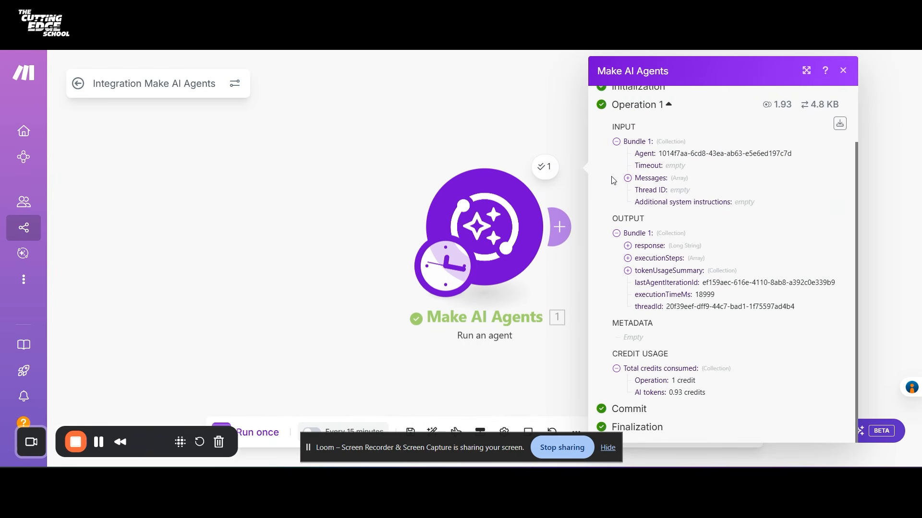
pyautogui.click(627, 246)
pyautogui.scroll(-2, 631, 252)
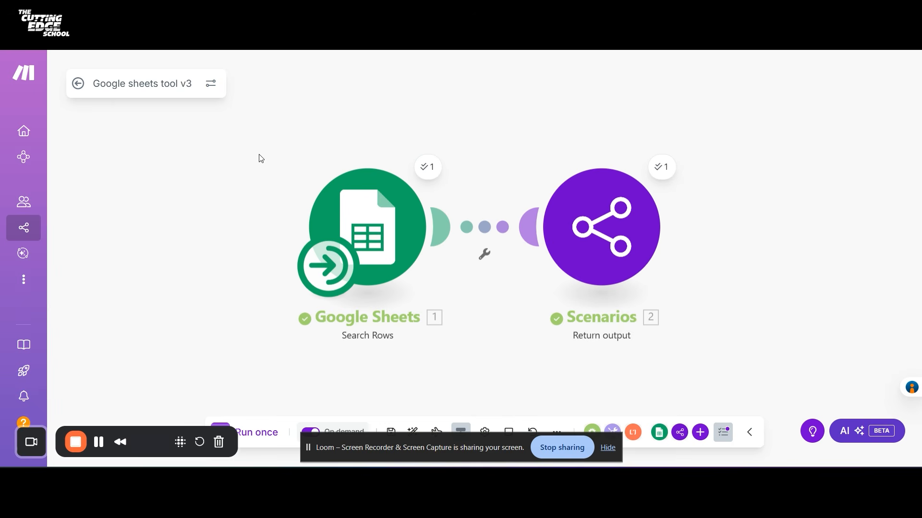
# Map the content_idea output in the Google sheets tool v3 scenario's Return output module to Post Text (B), and save the module and scenario
pyautogui.click(607, 447)
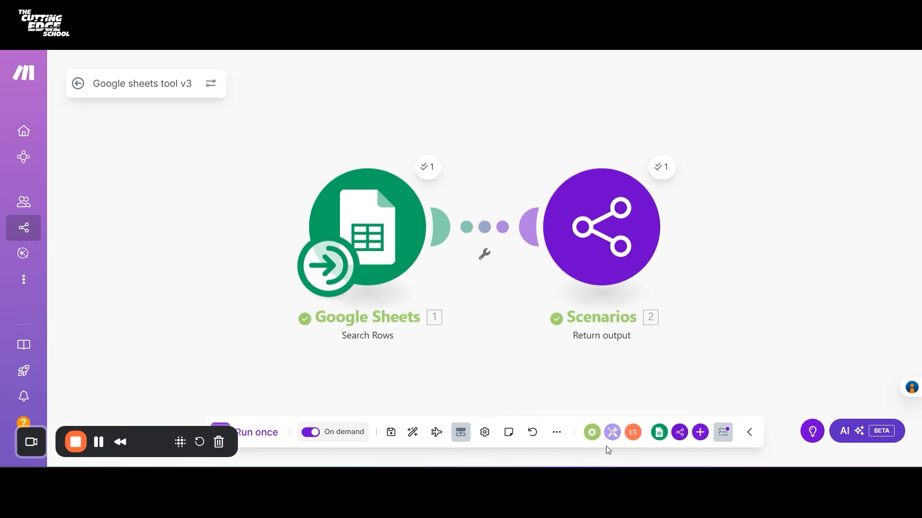
pyautogui.click(391, 434)
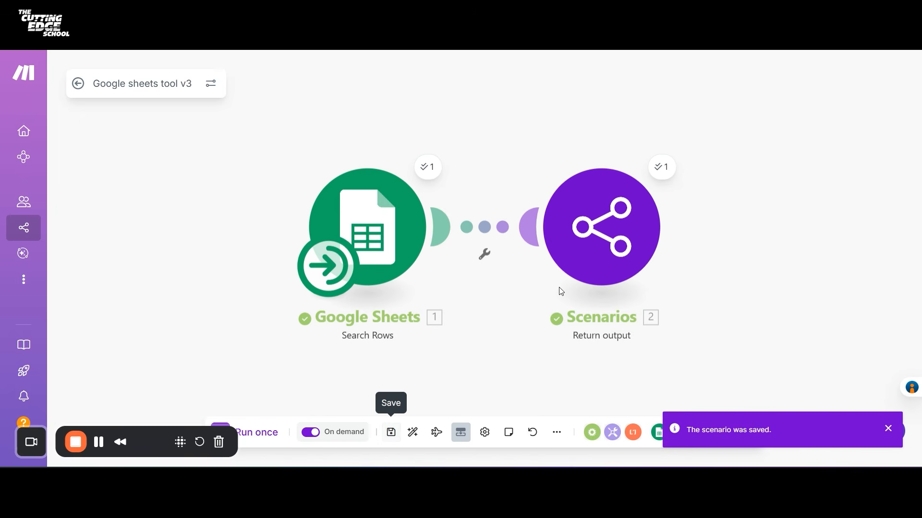
pyautogui.click(632, 240)
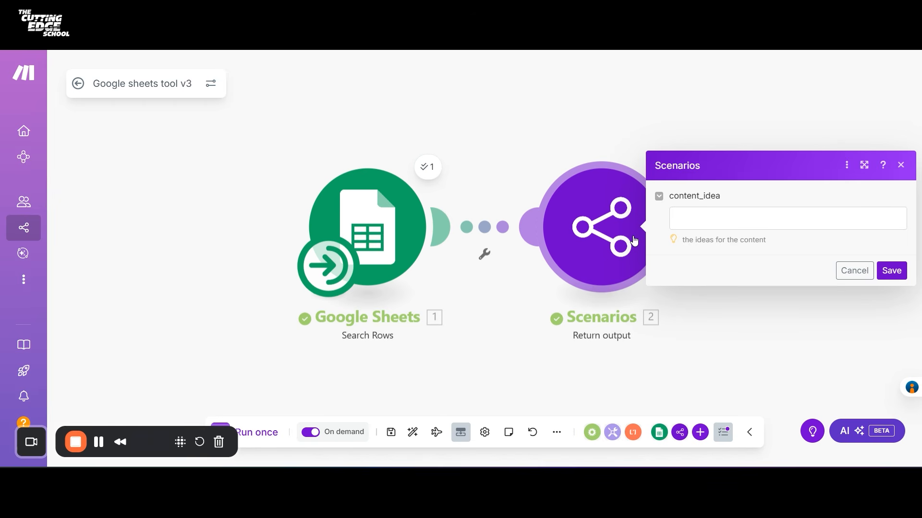
pyautogui.click(731, 221)
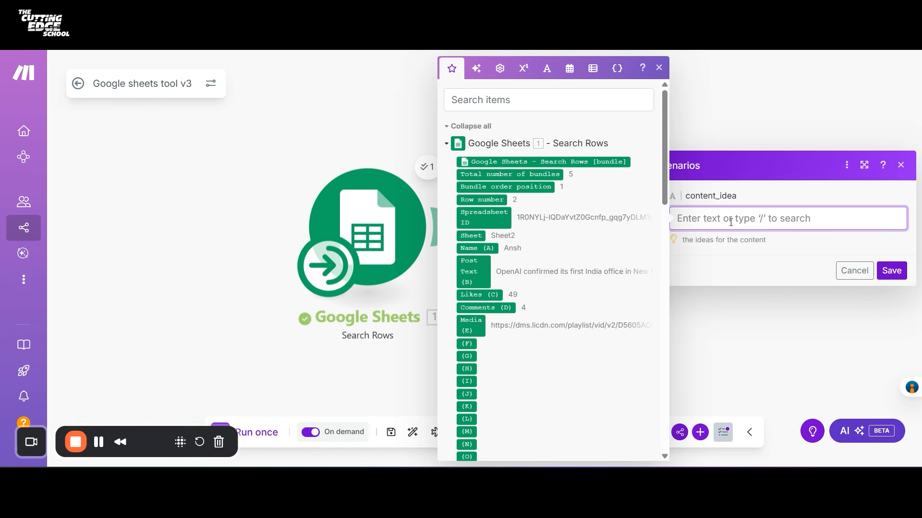
pyautogui.scroll(-1, 562, 242)
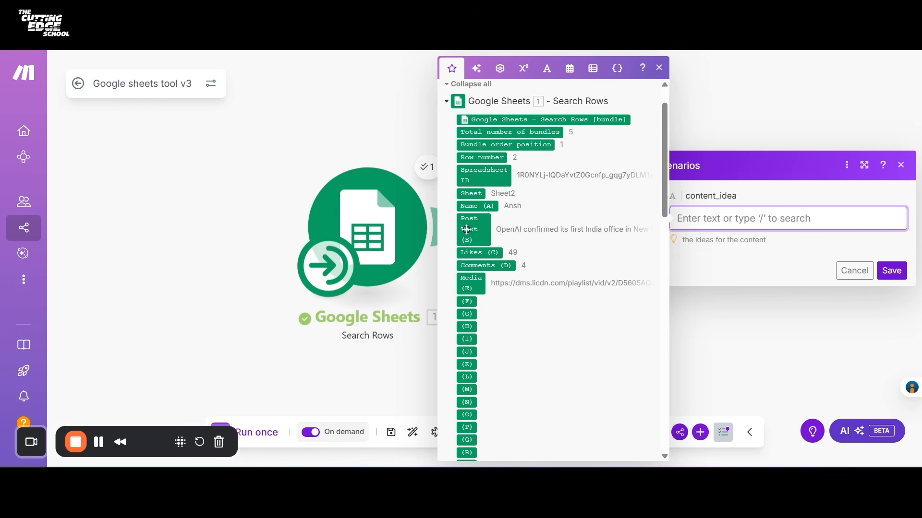
pyautogui.click(478, 230)
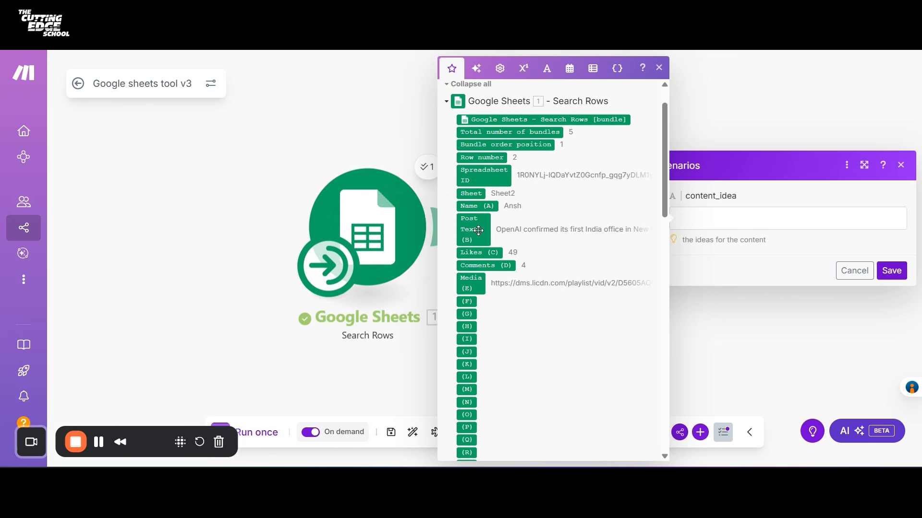
pyautogui.moveTo(479, 231); pyautogui.dragTo(728, 219)
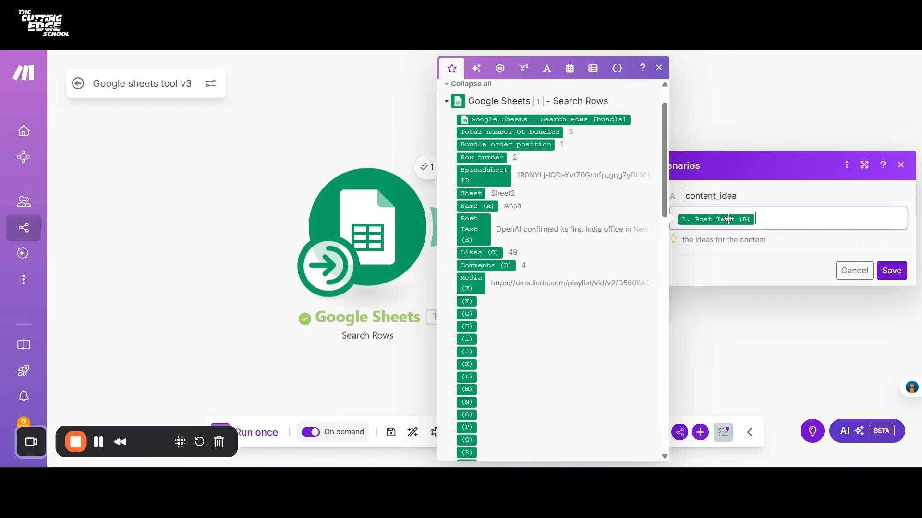
pyautogui.click(890, 270)
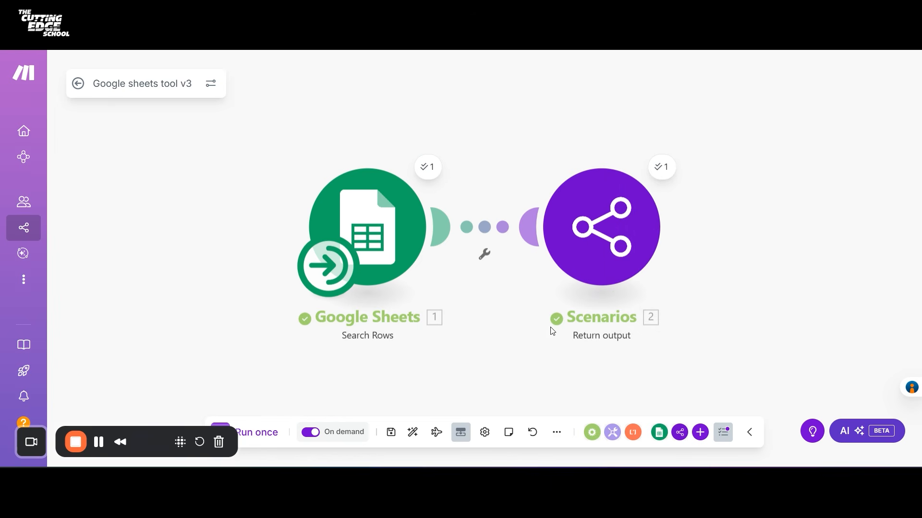
pyautogui.click(391, 432)
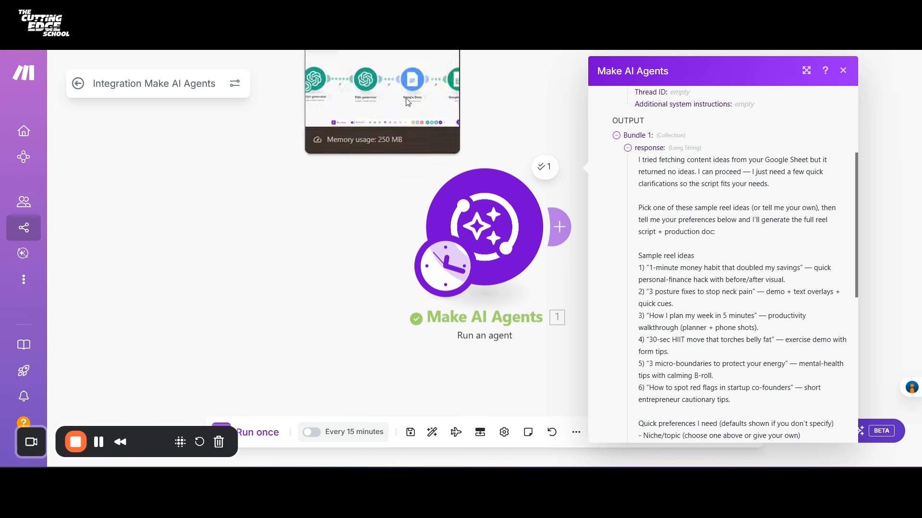
# Run the Make AI Agents scenario again and read the full generated script in the module's response output
pyautogui.click(315, 281)
pyautogui.click(262, 442)
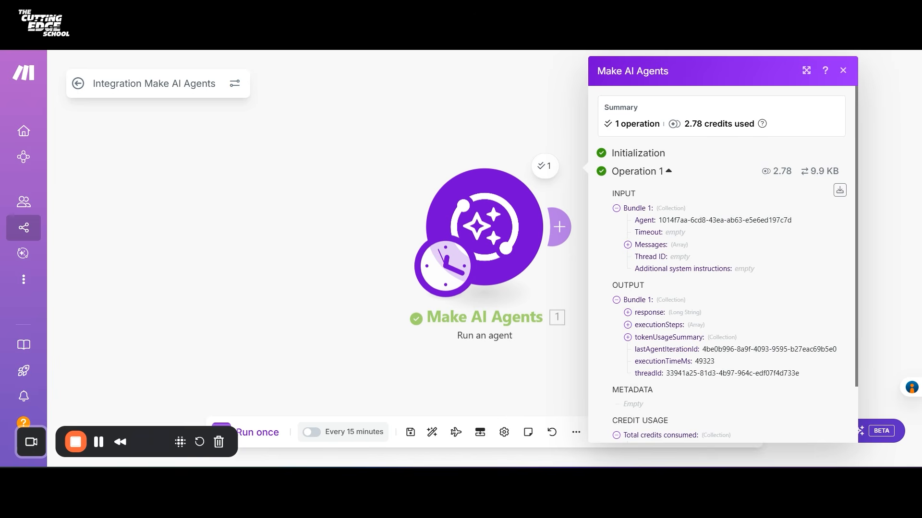
pyautogui.click(627, 313)
pyautogui.scroll(-3, 687, 302)
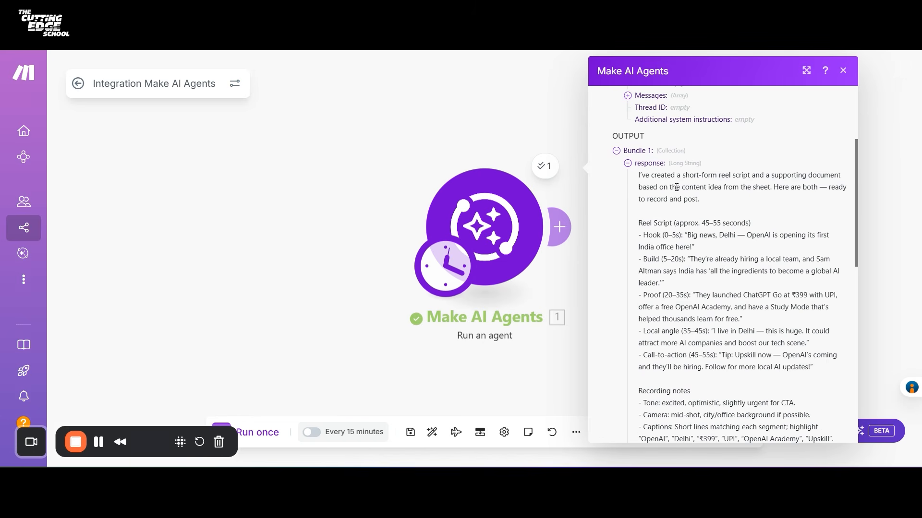
pyautogui.scroll(-3, 698, 240)
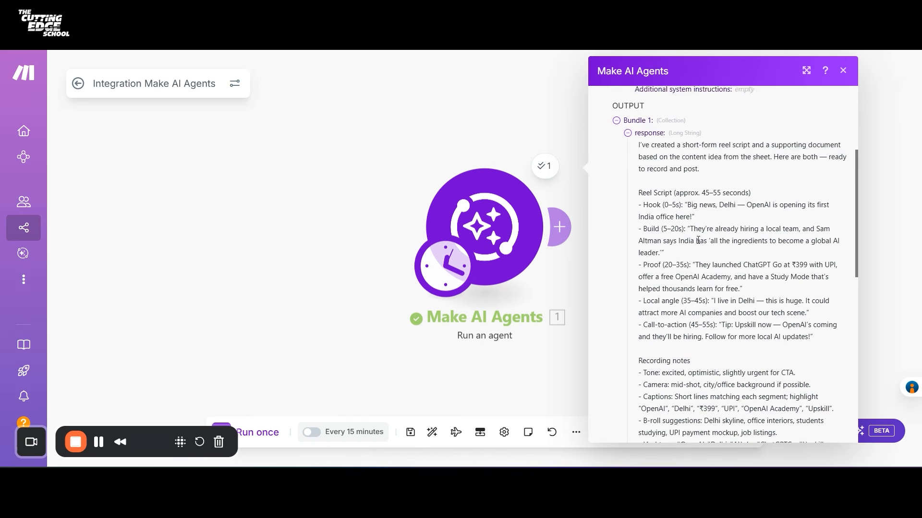
pyautogui.scroll(-4, 698, 240)
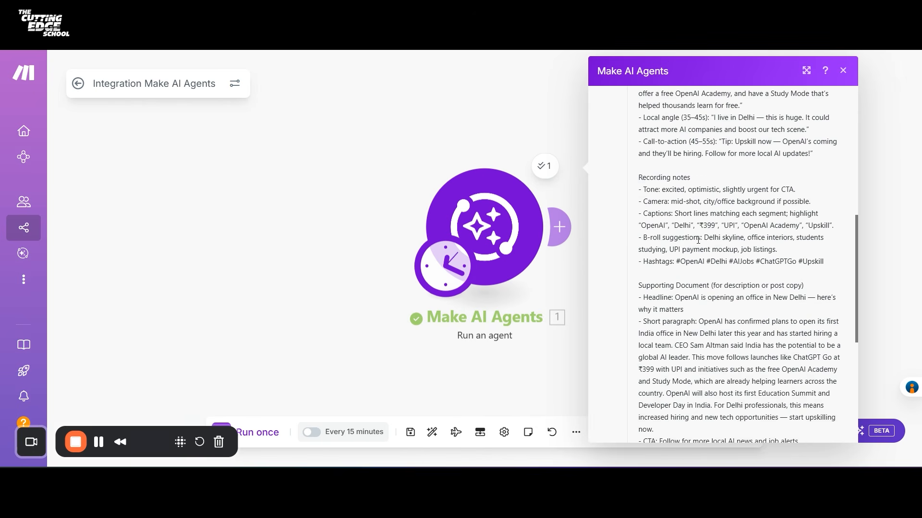
pyautogui.scroll(-1, 698, 240)
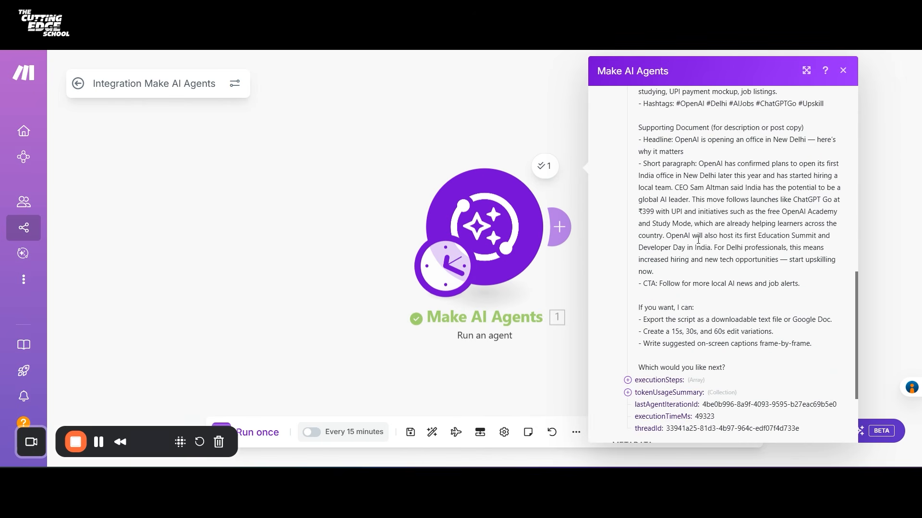
pyautogui.scroll(-2, 698, 240)
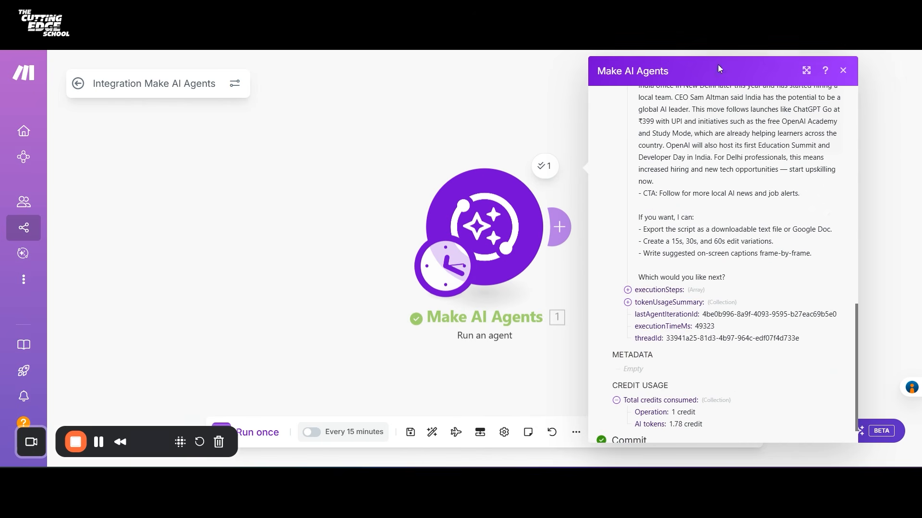
pyautogui.scroll(7, 724, 194)
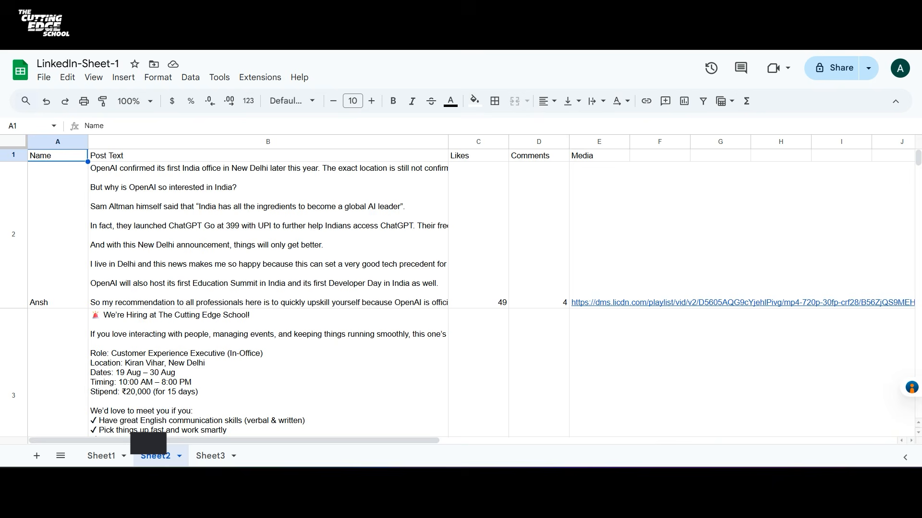
# Widen the Title column on Sheet3 of LinkedIn-Sheet-1 and open the Google Doc linked in row 2
pyautogui.click(211, 456)
pyautogui.moveTo(106, 433); pyautogui.dragTo(773, 425)
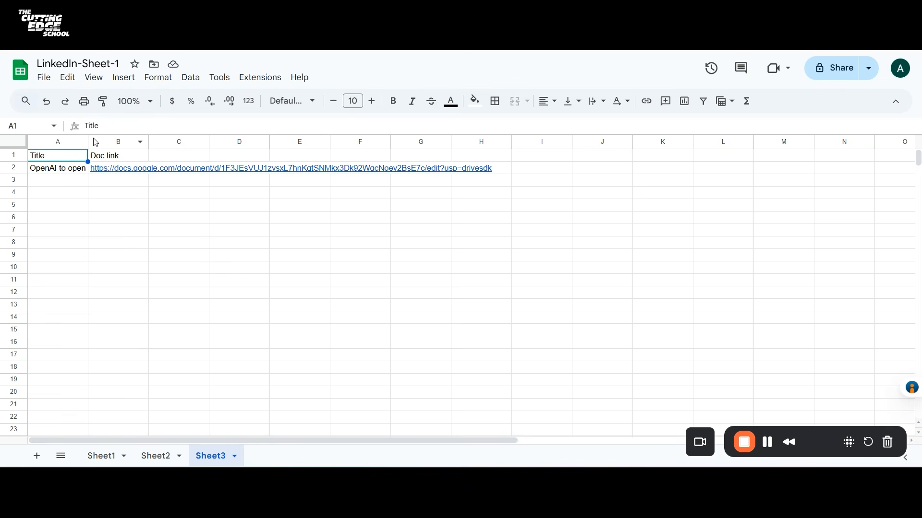
pyautogui.moveTo(87, 141); pyautogui.dragTo(265, 144)
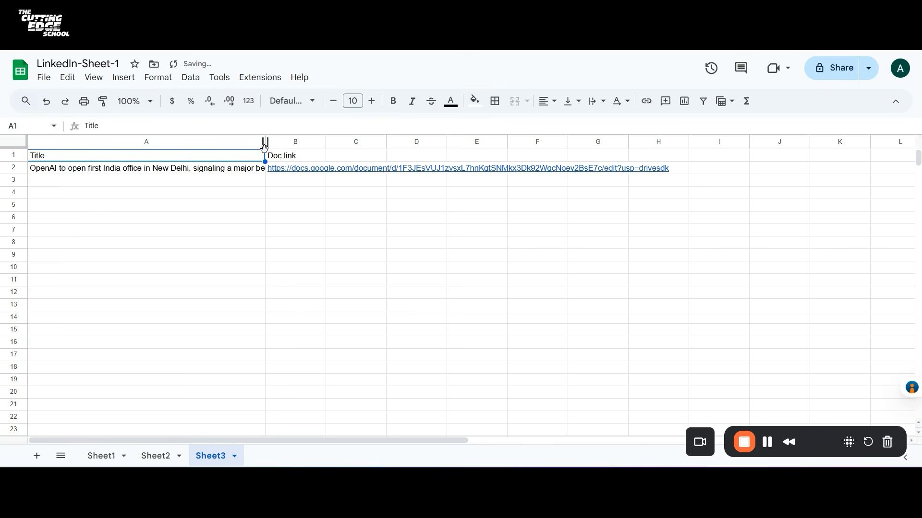
pyautogui.moveTo(286, 173)
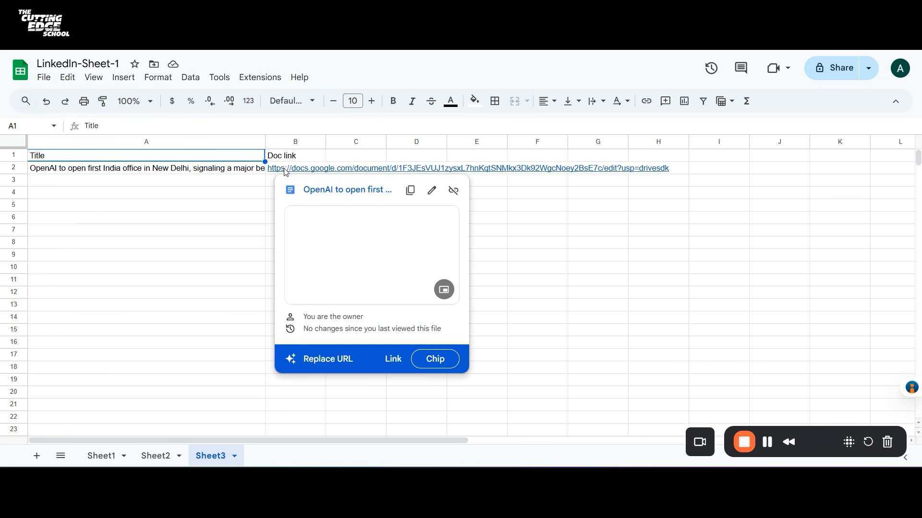
pyautogui.click(317, 193)
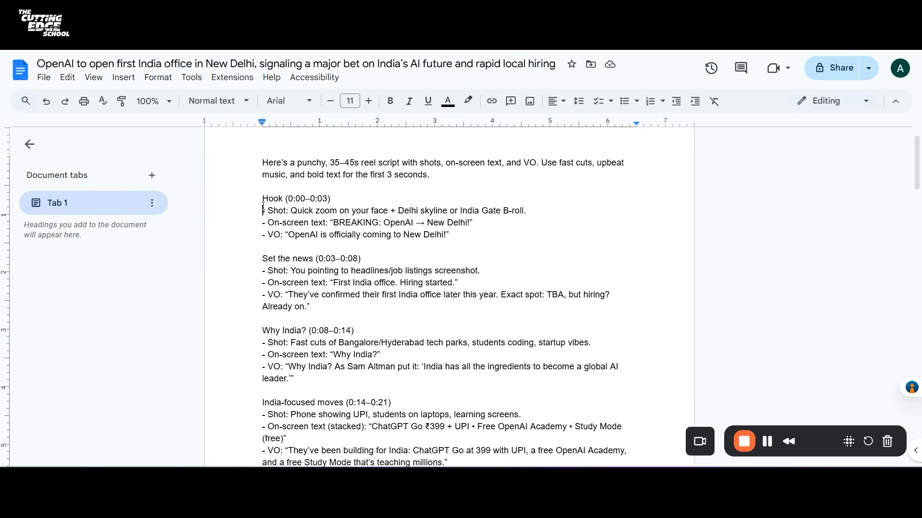
# Examine the reel script document's sections, from the hook and timed shots to the captions, hashtags and alternative hooks
pyautogui.moveTo(262, 208); pyautogui.dragTo(316, 209)
pyautogui.moveTo(268, 259); pyautogui.dragTo(319, 257)
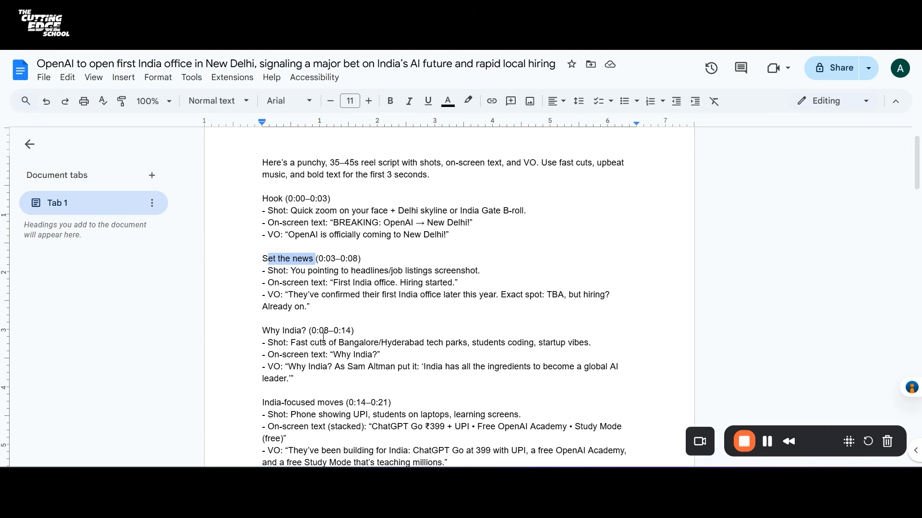
pyautogui.scroll(-2, 324, 338)
pyautogui.moveTo(262, 252); pyautogui.dragTo(326, 251)
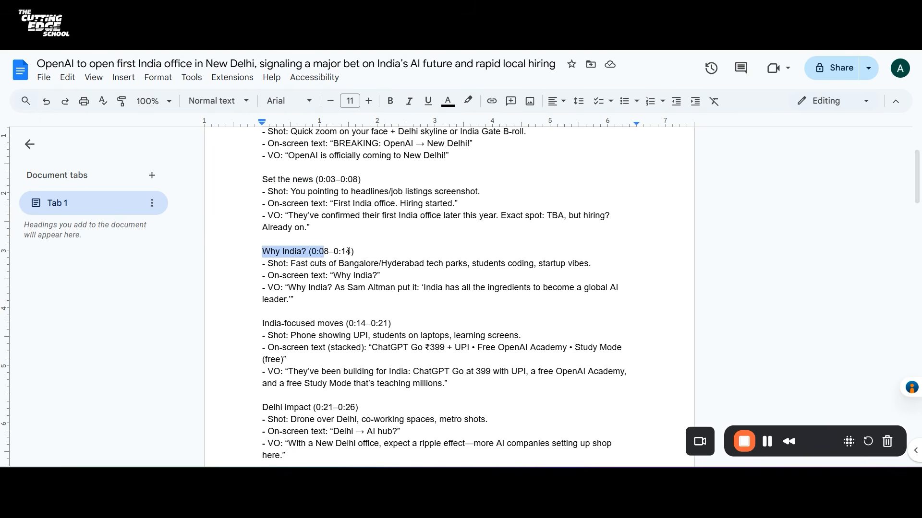
pyautogui.click(348, 252)
pyautogui.scroll(-9, 366, 303)
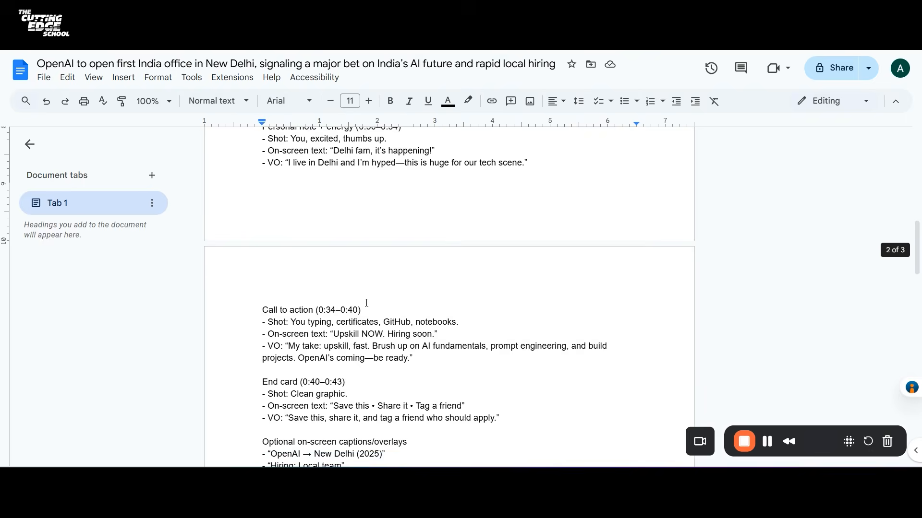
pyautogui.scroll(-8, 367, 303)
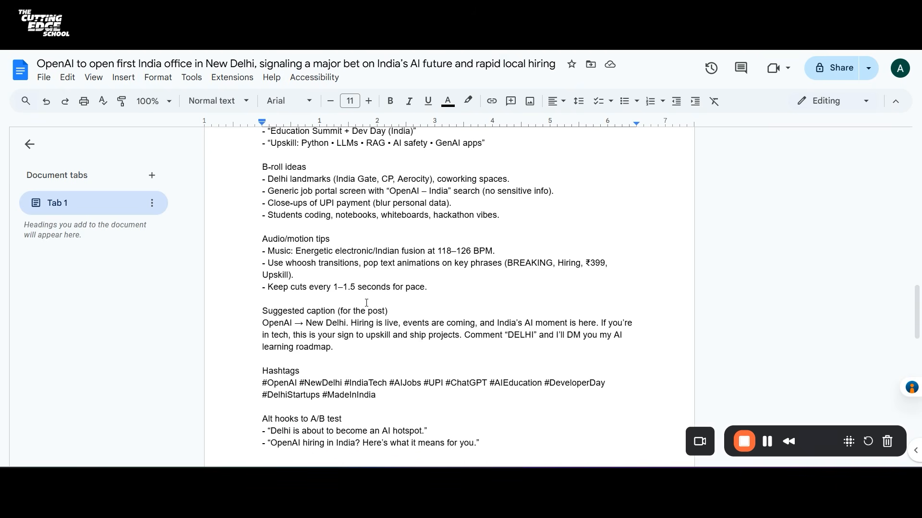
pyautogui.scroll(20, 342, 211)
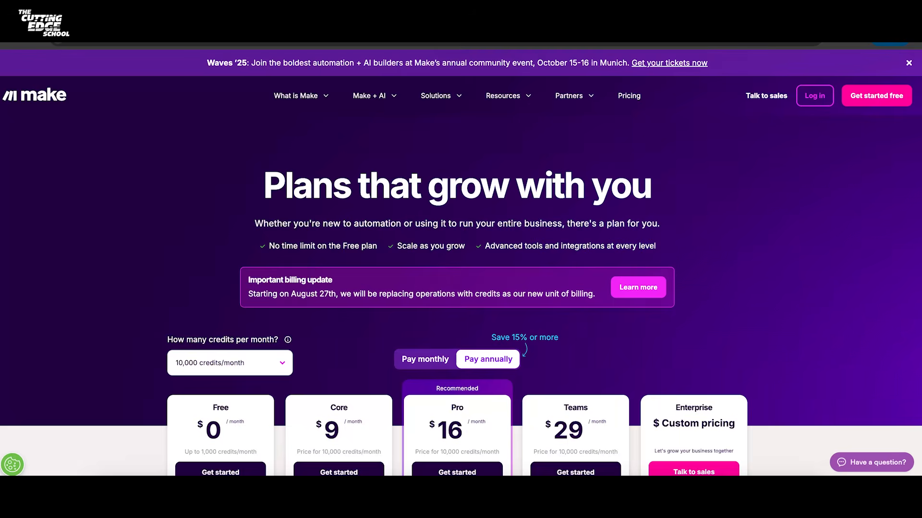
# Review the subscription plans and their included features on Make's pricing page
pyautogui.scroll(-5, 461, 288)
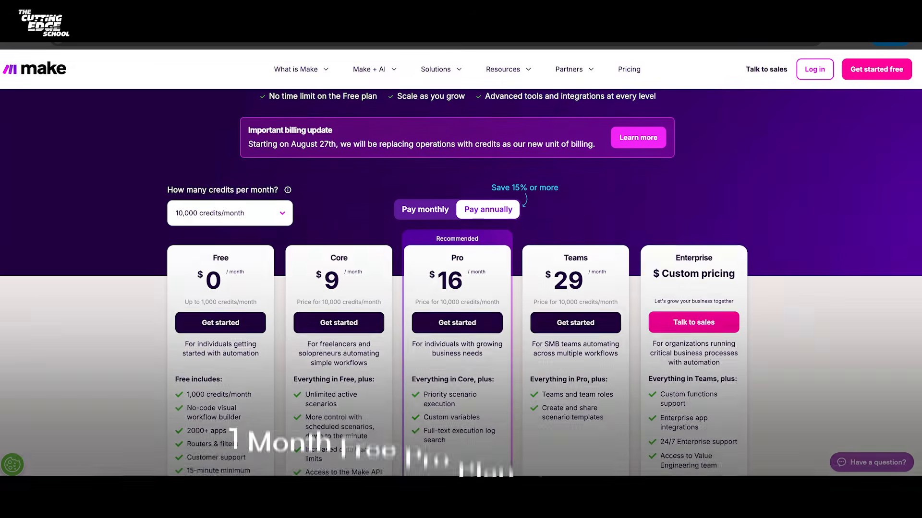